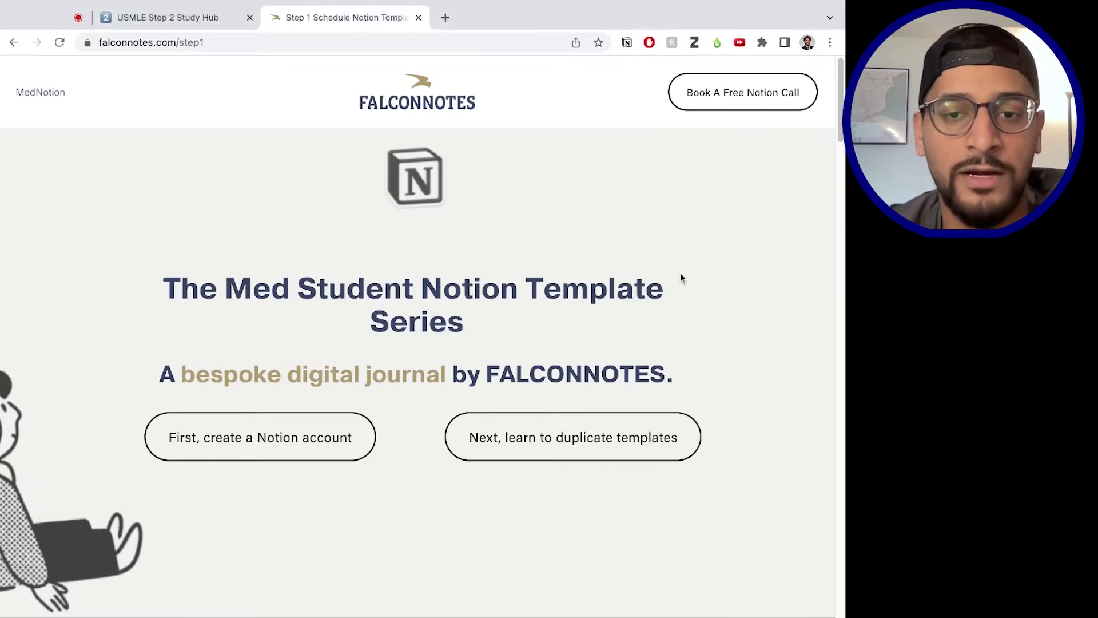
# Submit the FalconNotes 'Duplicate this template' request form to reach the USMLE Step 1 Study Hub.
pyautogui.scroll(-6, 591, 360)
pyautogui.scroll(-20, 564, 365)
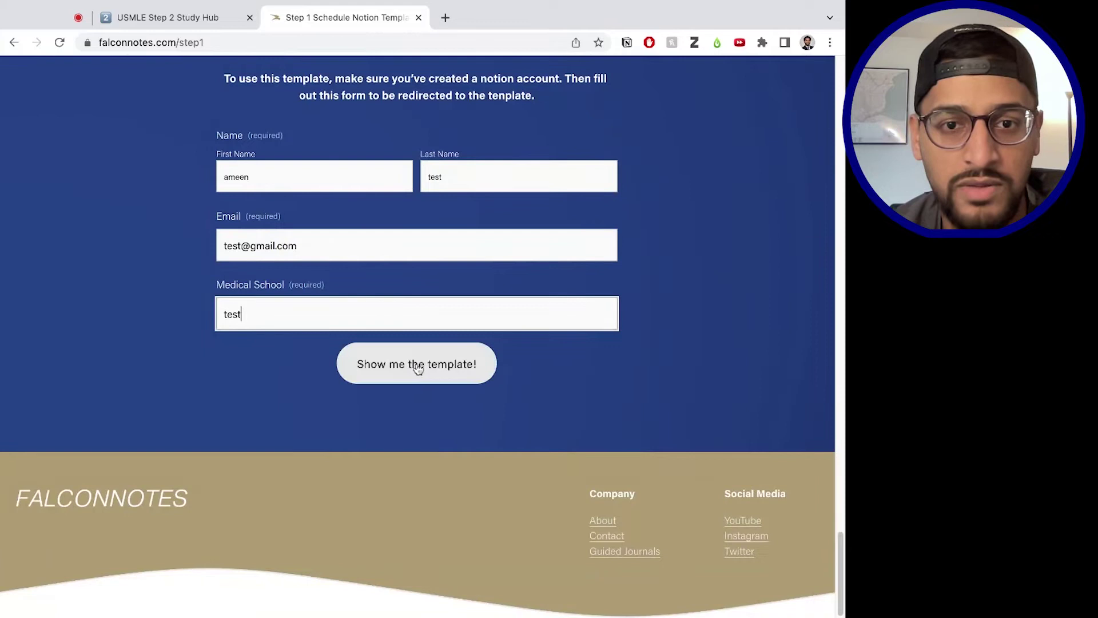
pyautogui.click(438, 377)
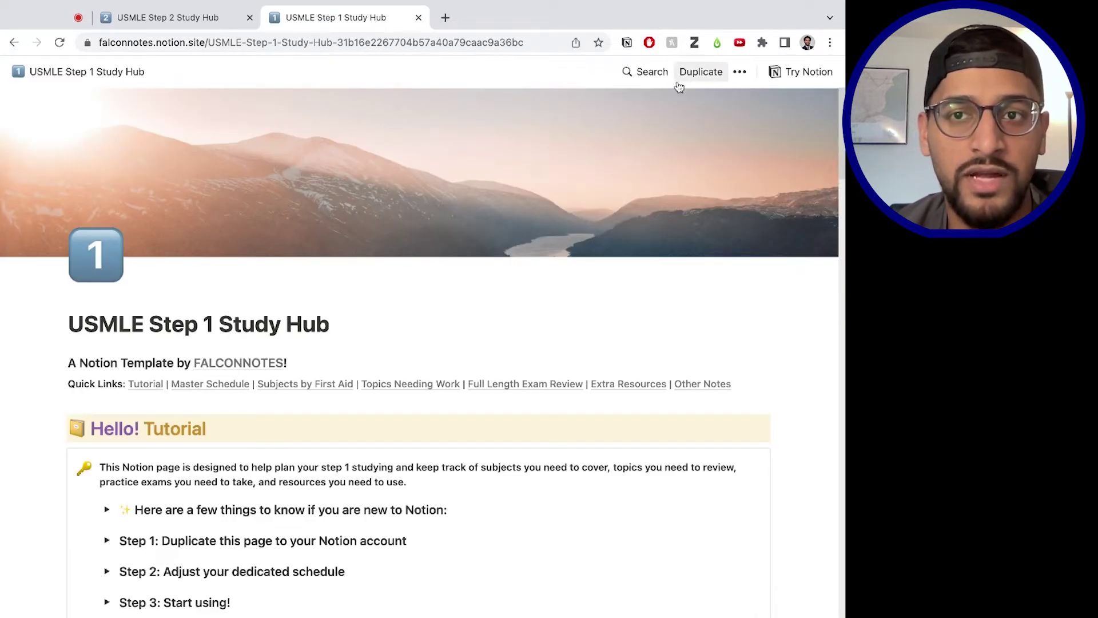
# Duplicate the USMLE Step 1 Study Hub template into the Falconnotes Test workspace and scroll the copy.
pyautogui.click(739, 71)
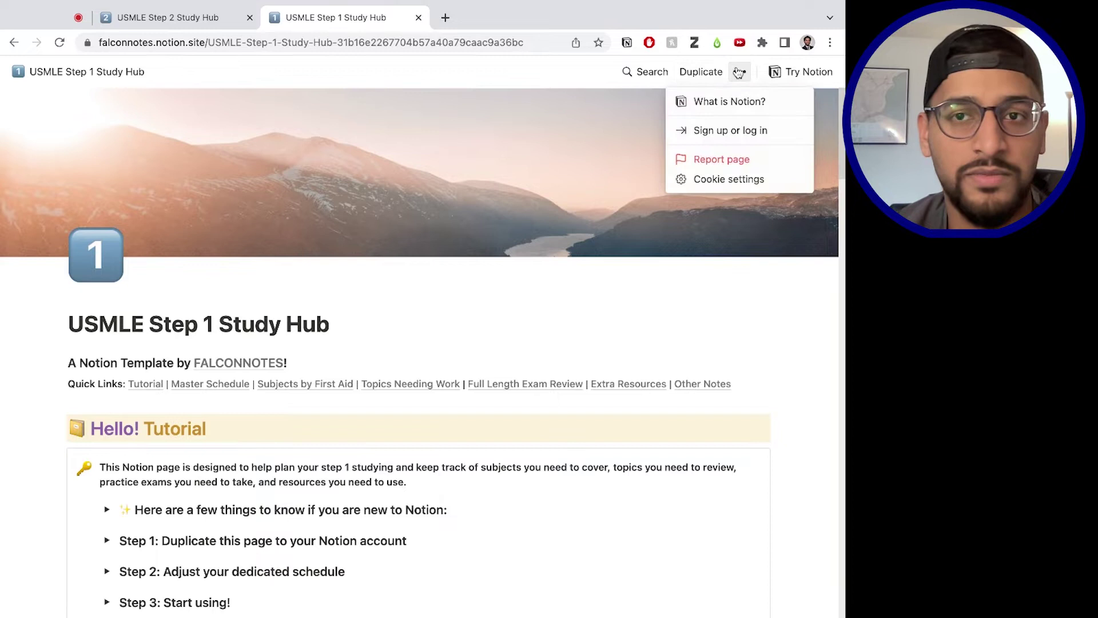
pyautogui.click(677, 70)
pyautogui.click(680, 80)
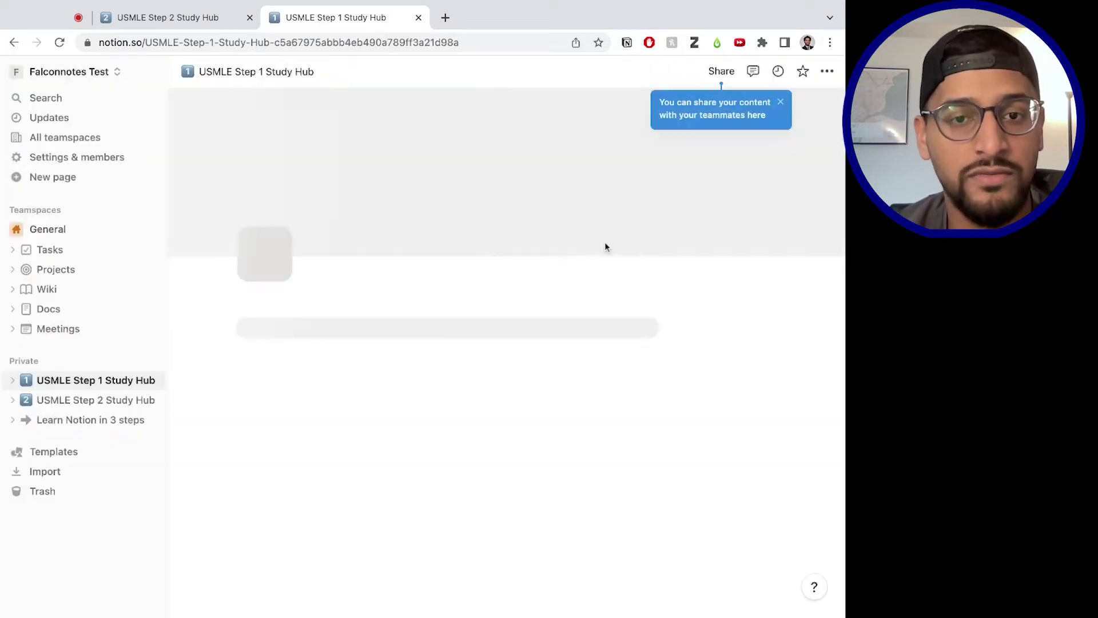
pyautogui.scroll(-1, 502, 306)
pyautogui.scroll(-5, 502, 306)
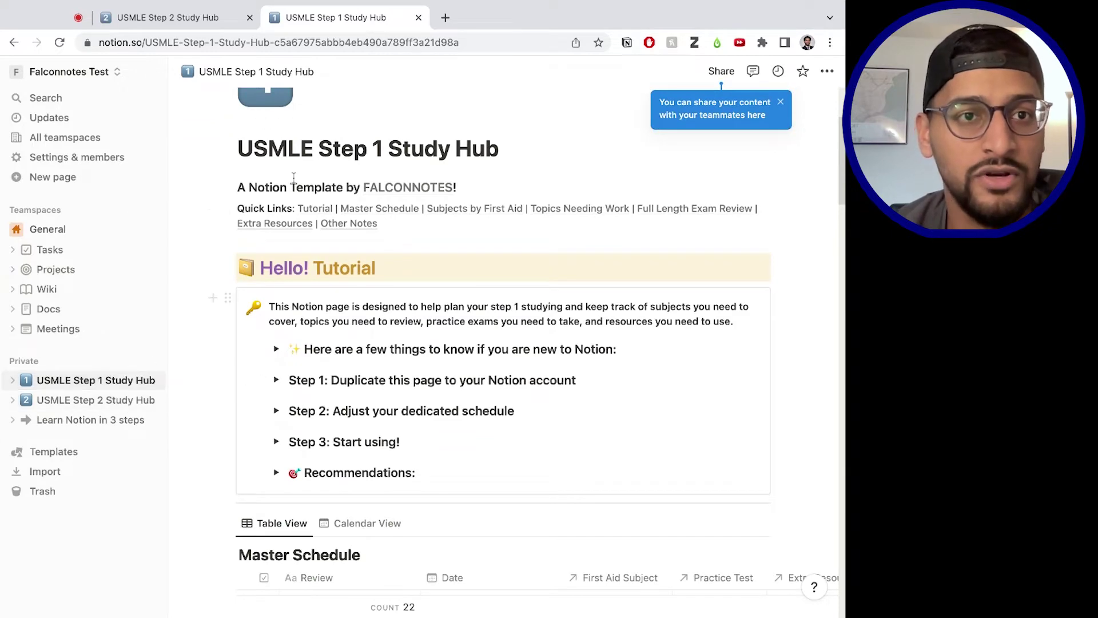
pyautogui.click(155, 72)
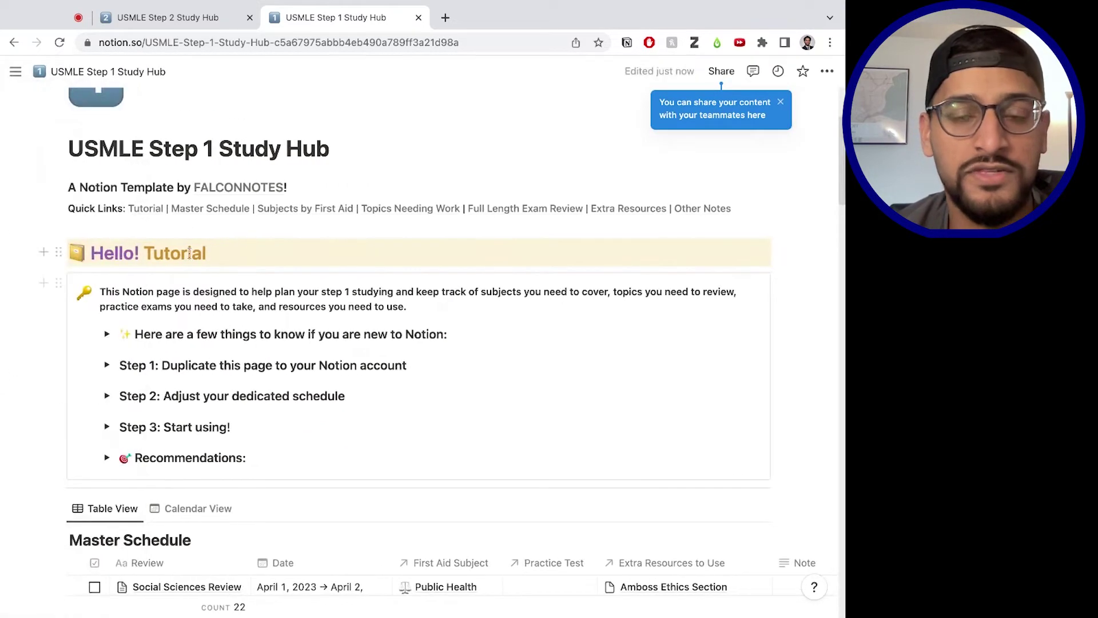
pyautogui.scroll(3, 423, 343)
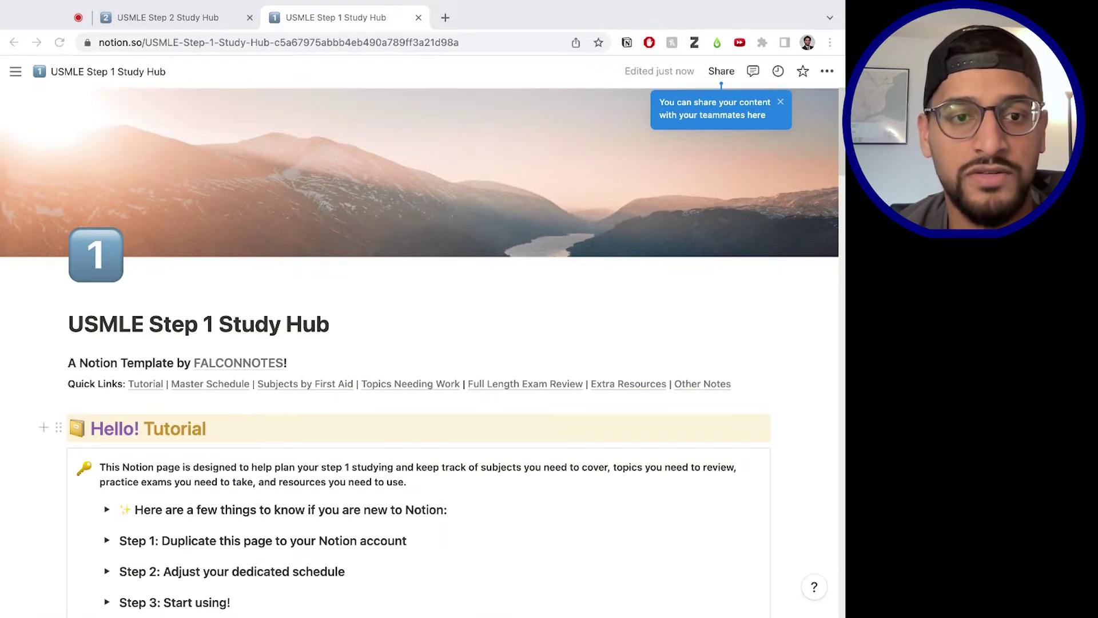
pyautogui.scroll(-2, 423, 344)
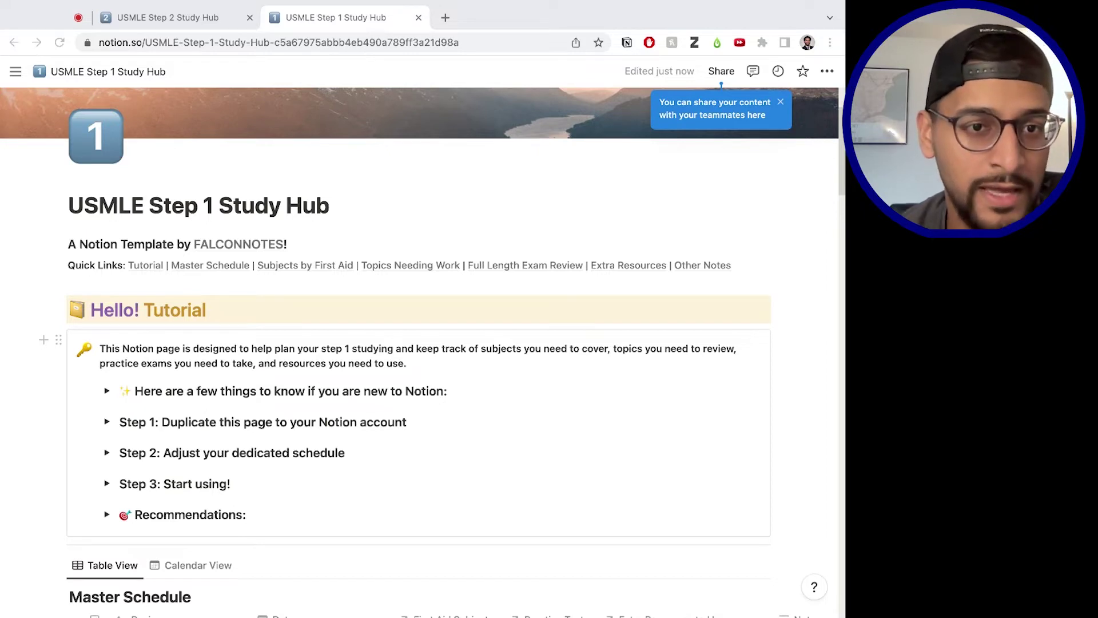
pyautogui.scroll(-2, 228, 309)
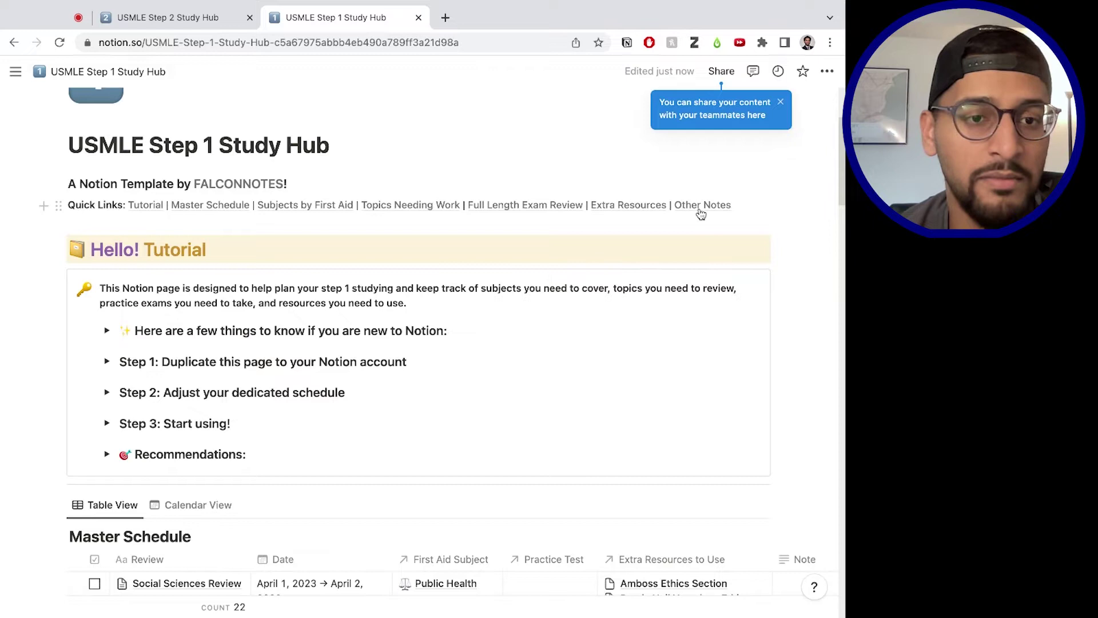
pyautogui.scroll(-1, 255, 369)
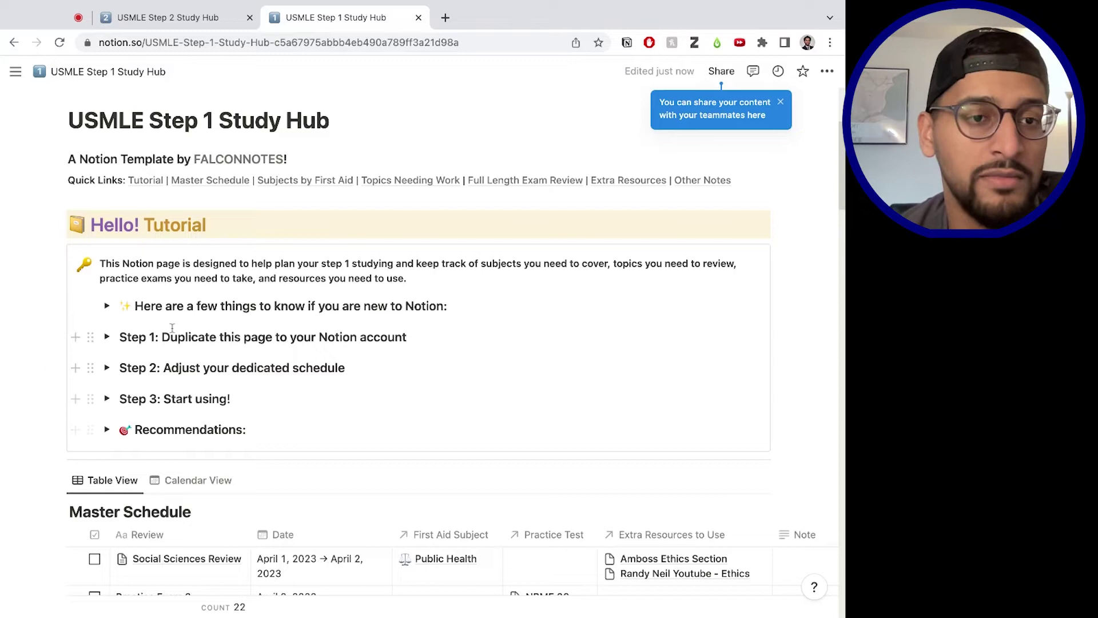
pyautogui.click(108, 336)
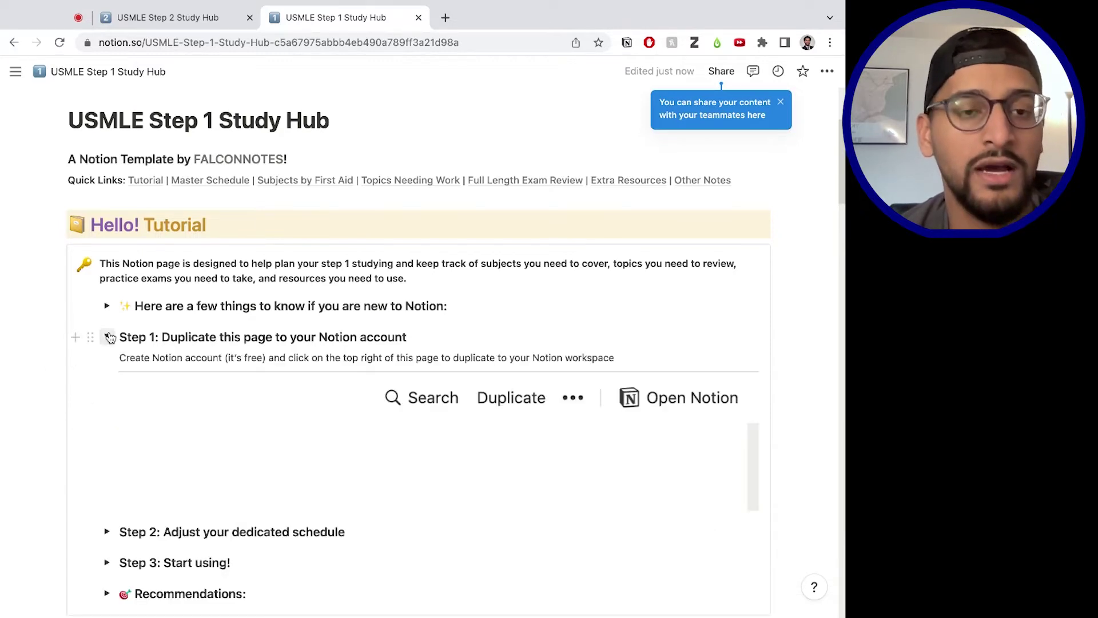
pyautogui.click(108, 337)
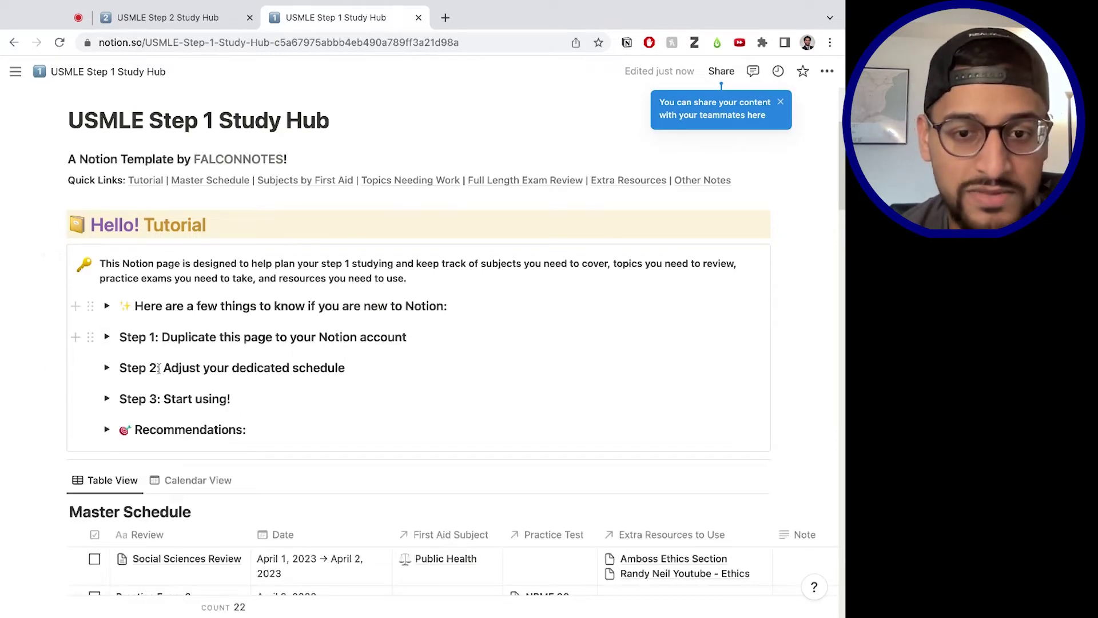
pyautogui.scroll(-4, 351, 416)
pyautogui.scroll(4, 351, 416)
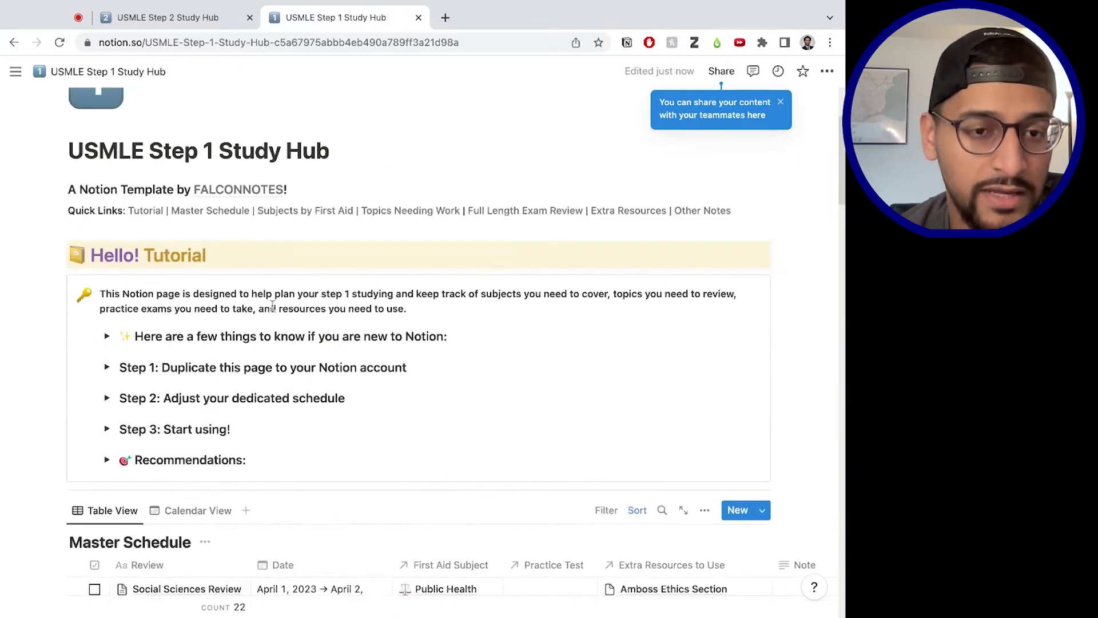
pyautogui.scroll(-8, 422, 492)
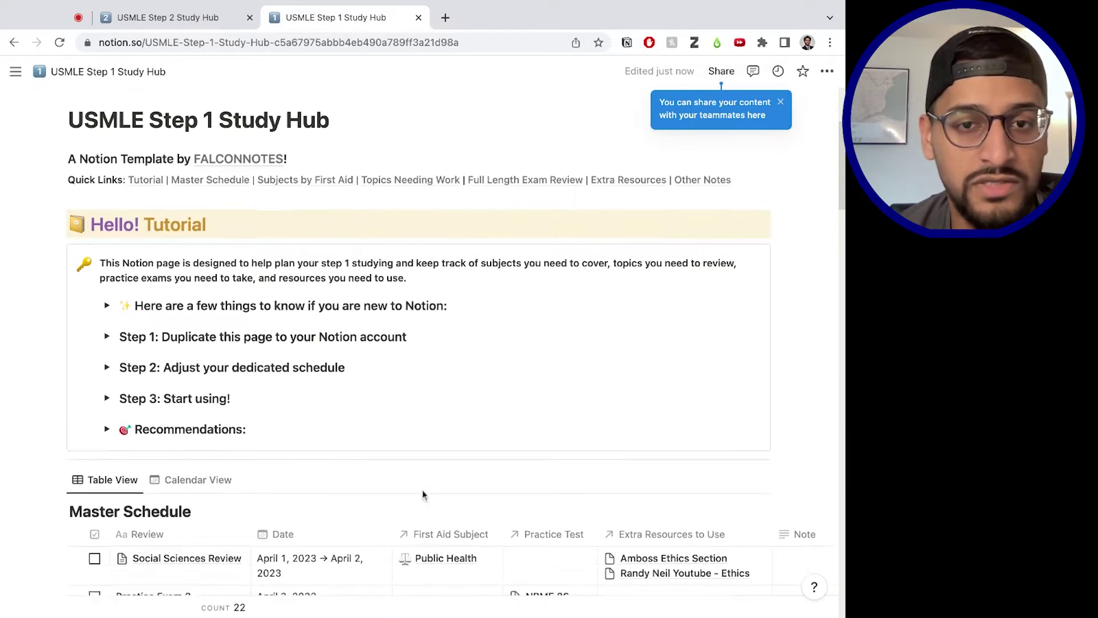
pyautogui.scroll(1, 417, 502)
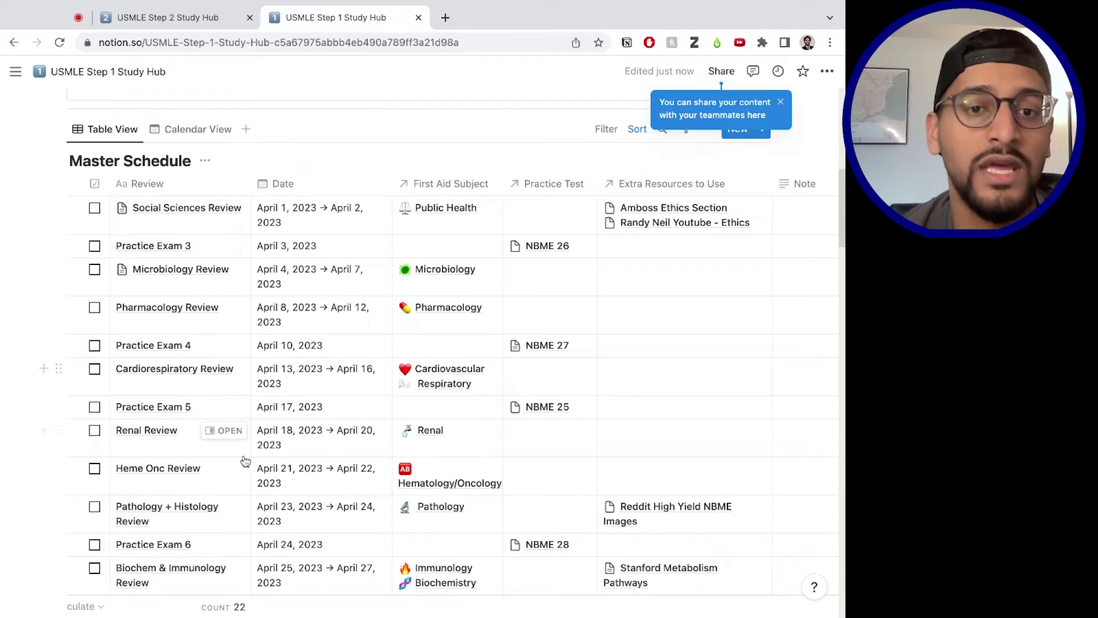
pyautogui.scroll(-1, 237, 556)
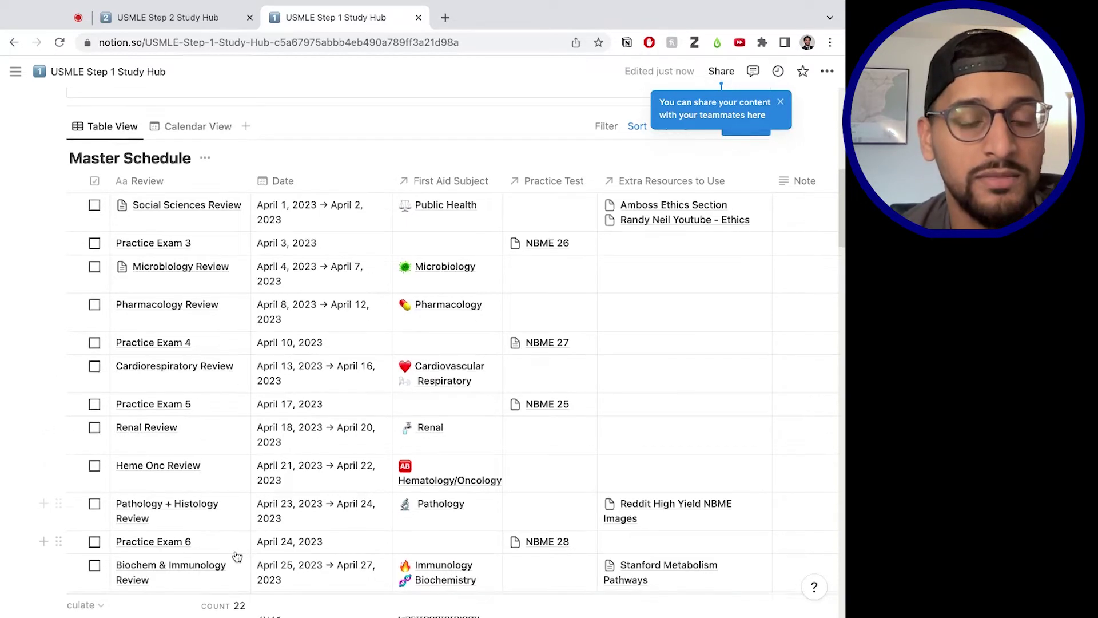
pyautogui.scroll(-3, 237, 556)
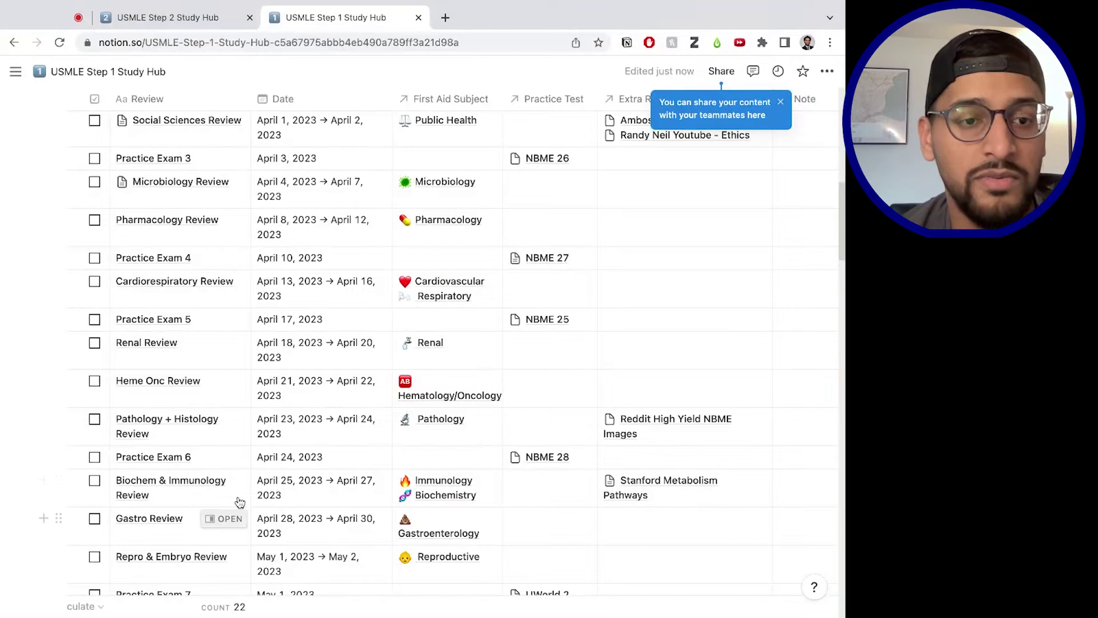
pyautogui.scroll(-10, 241, 503)
pyautogui.scroll(-2, 240, 500)
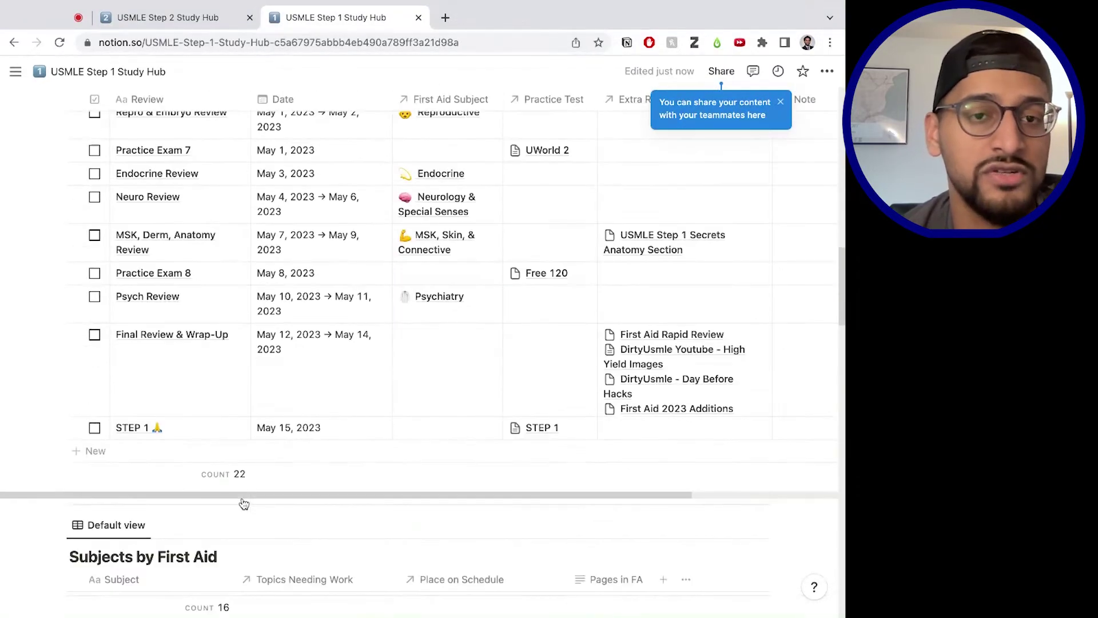
pyautogui.scroll(15, 240, 500)
pyautogui.scroll(-5, 229, 359)
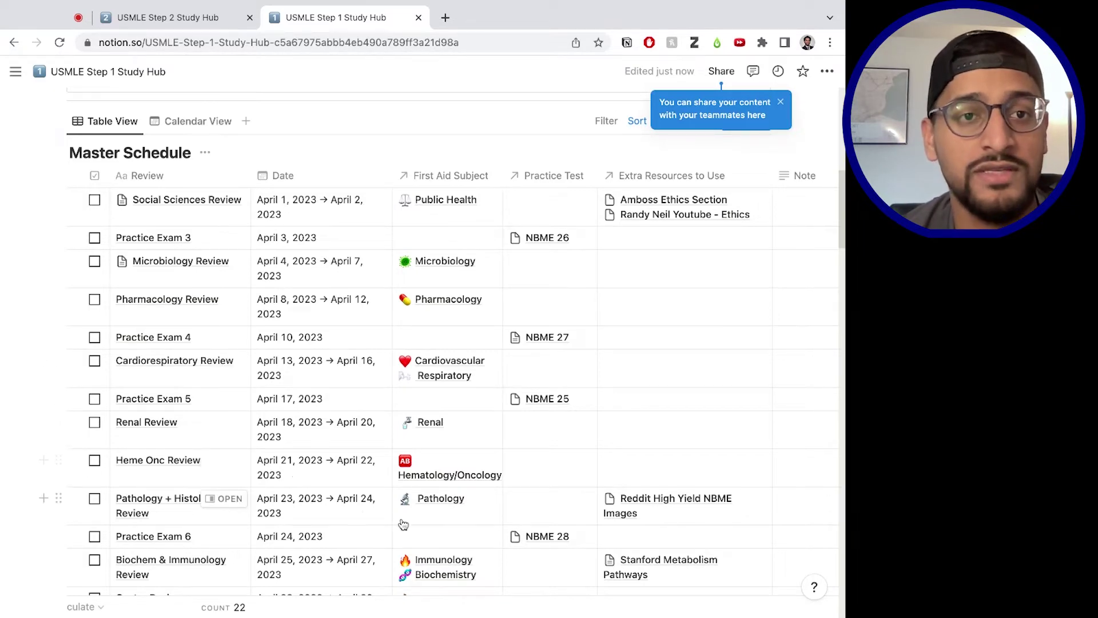
pyautogui.scroll(1, 264, 328)
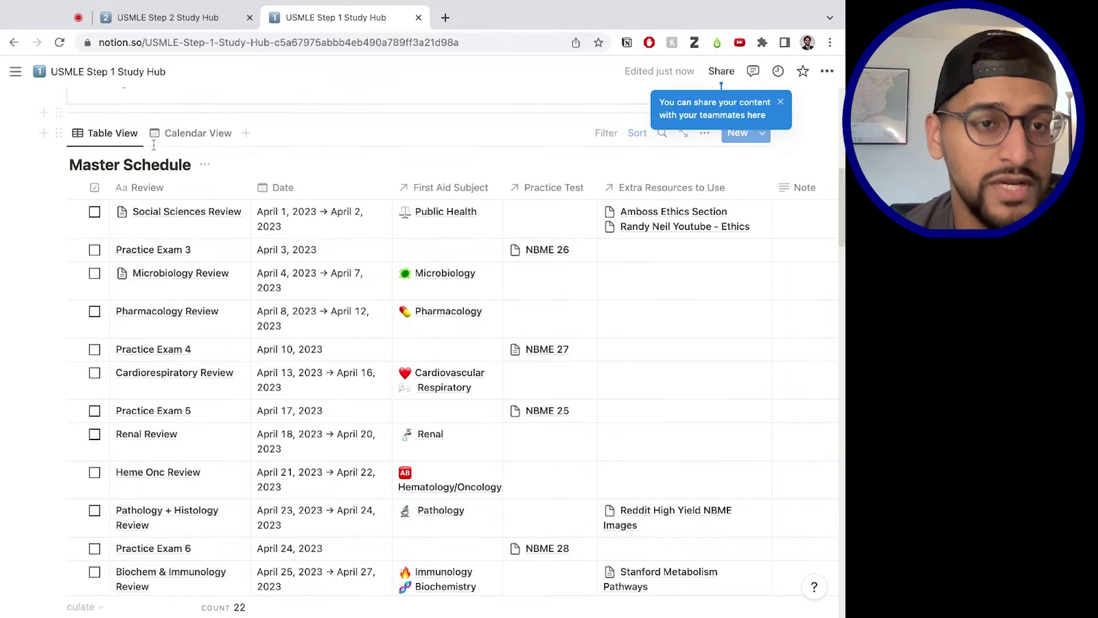
# Show Master Schedule as a calendar, try extending Repro & Embryo Review to May 3, then undo.
pyautogui.click(195, 137)
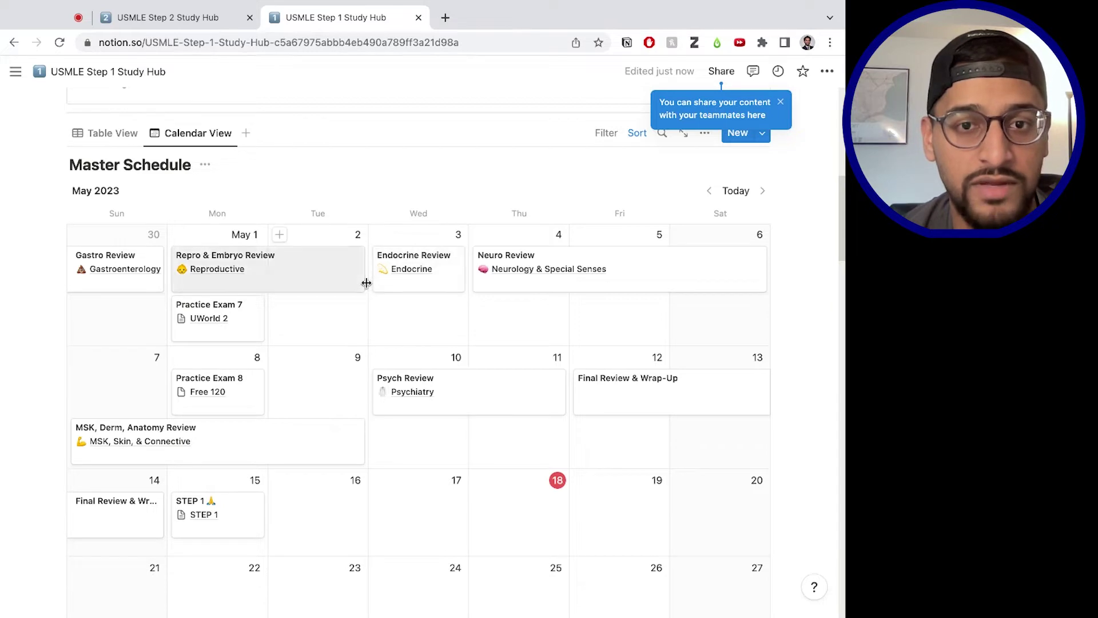
pyautogui.moveTo(366, 283); pyautogui.dragTo(417, 282)
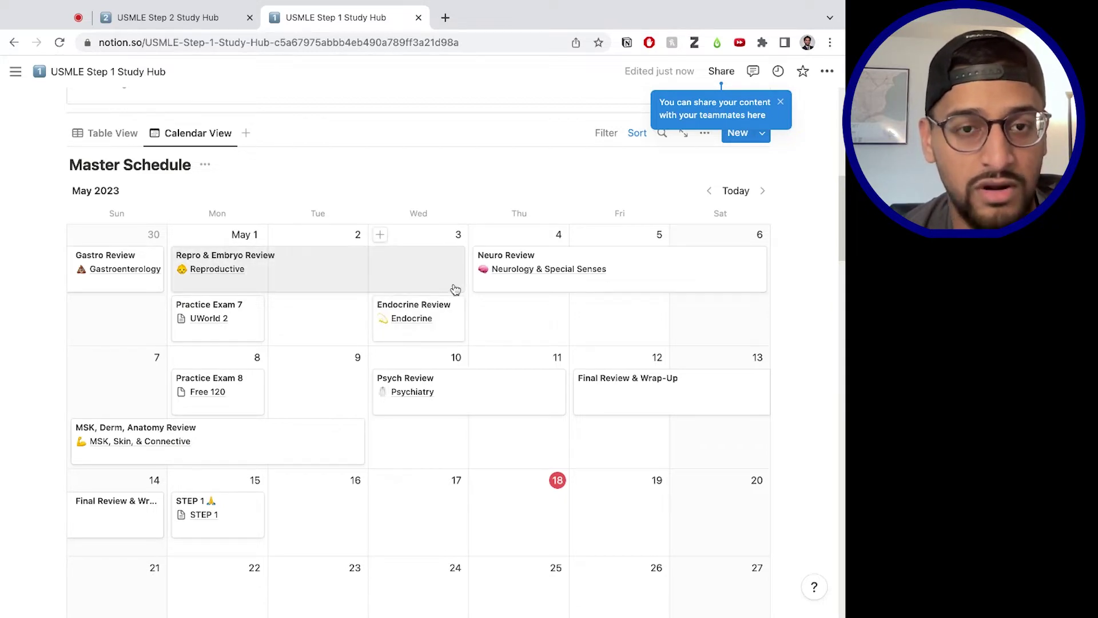
pyautogui.hotkey('ctrl', 'z')
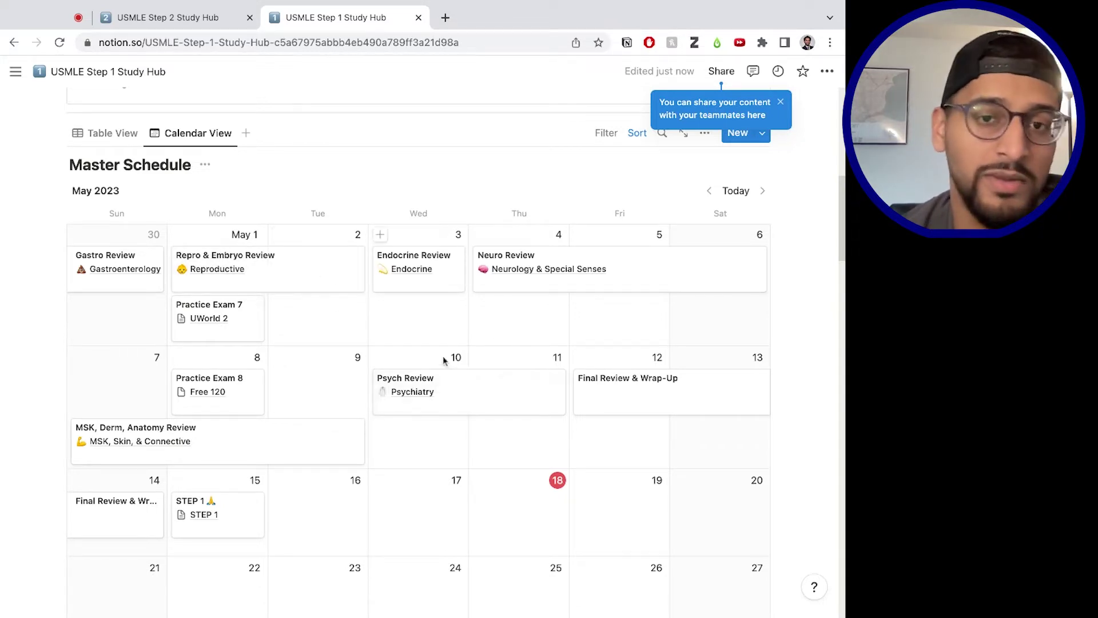
# Scroll through Extra Resources and the Hello! Tutorial to the May 2023 Master Schedule calendar.
pyautogui.scroll(-12, 416, 346)
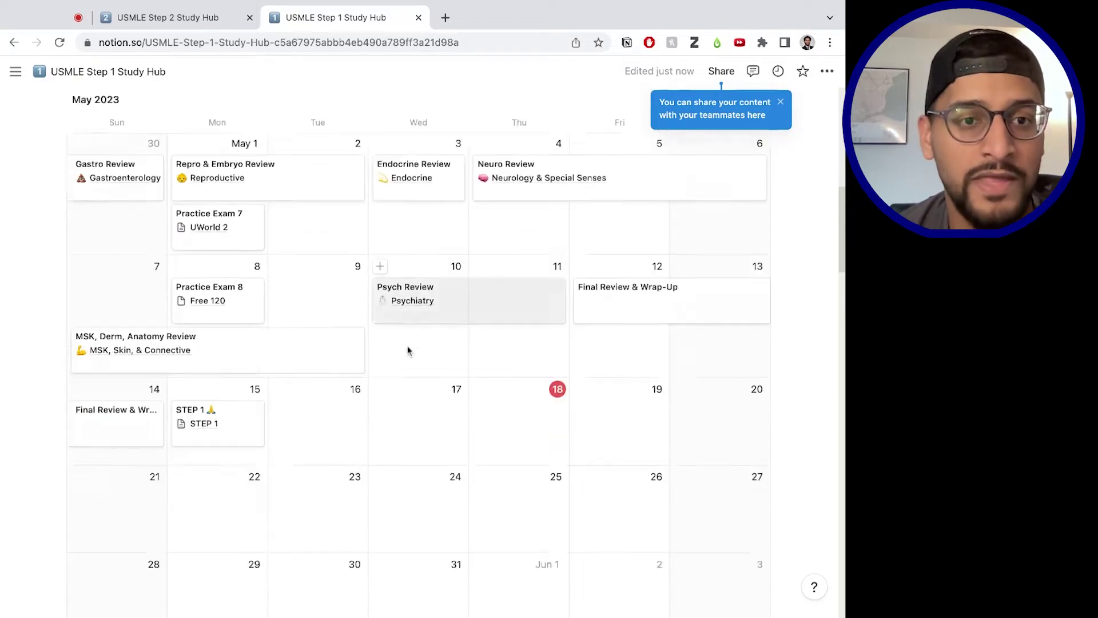
pyautogui.scroll(-4, 400, 361)
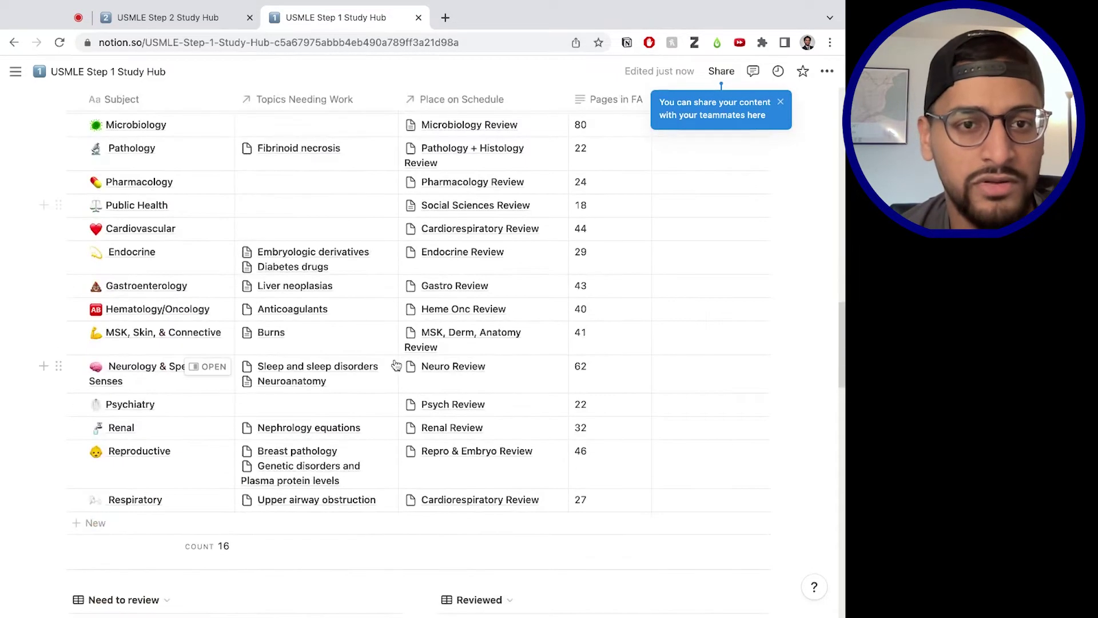
pyautogui.scroll(2, 395, 365)
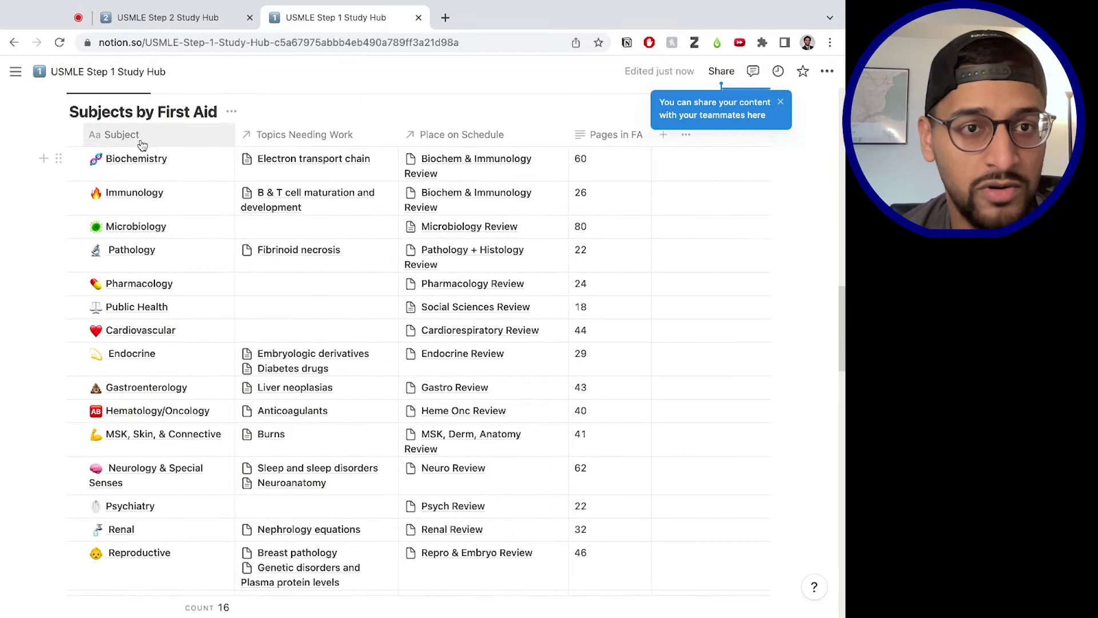
pyautogui.scroll(-12, 257, 263)
pyautogui.scroll(5, 197, 262)
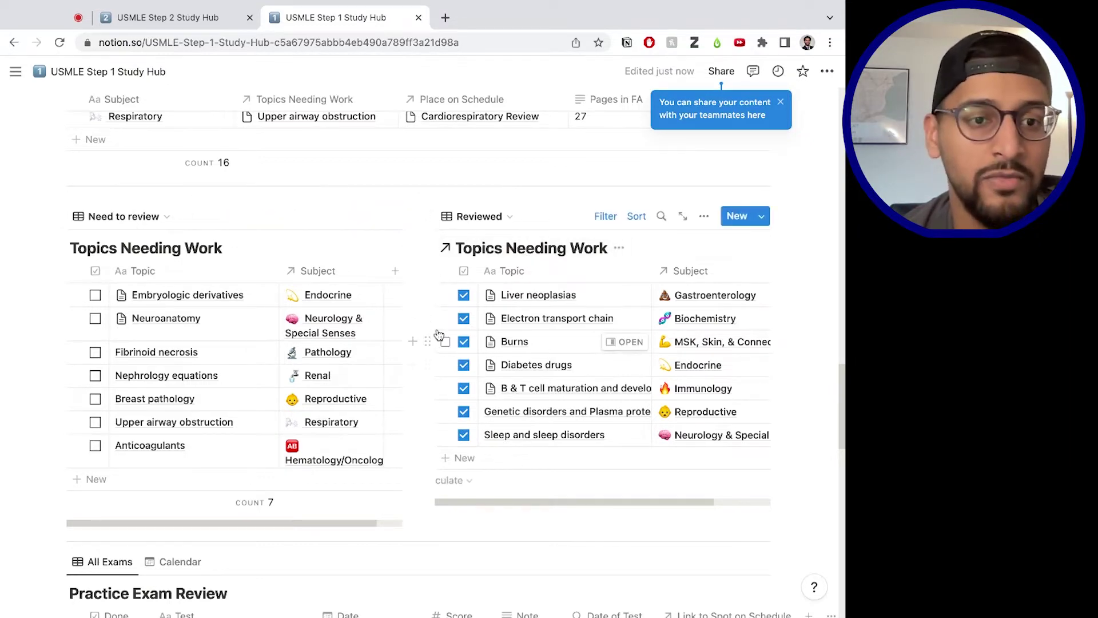
pyautogui.scroll(-7, 439, 335)
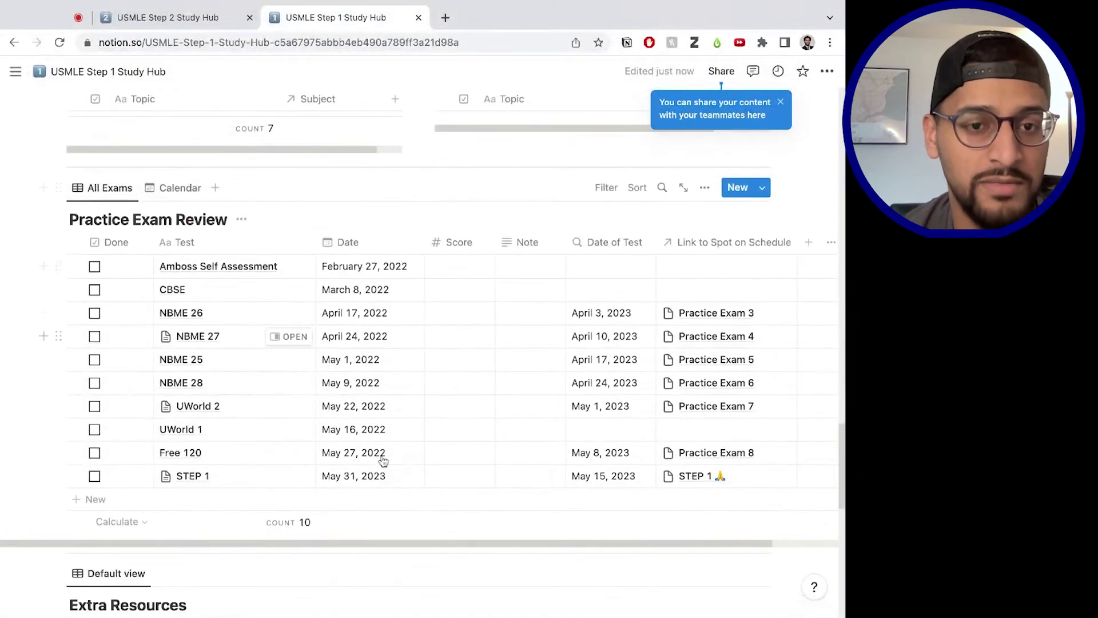
pyautogui.scroll(-10, 388, 406)
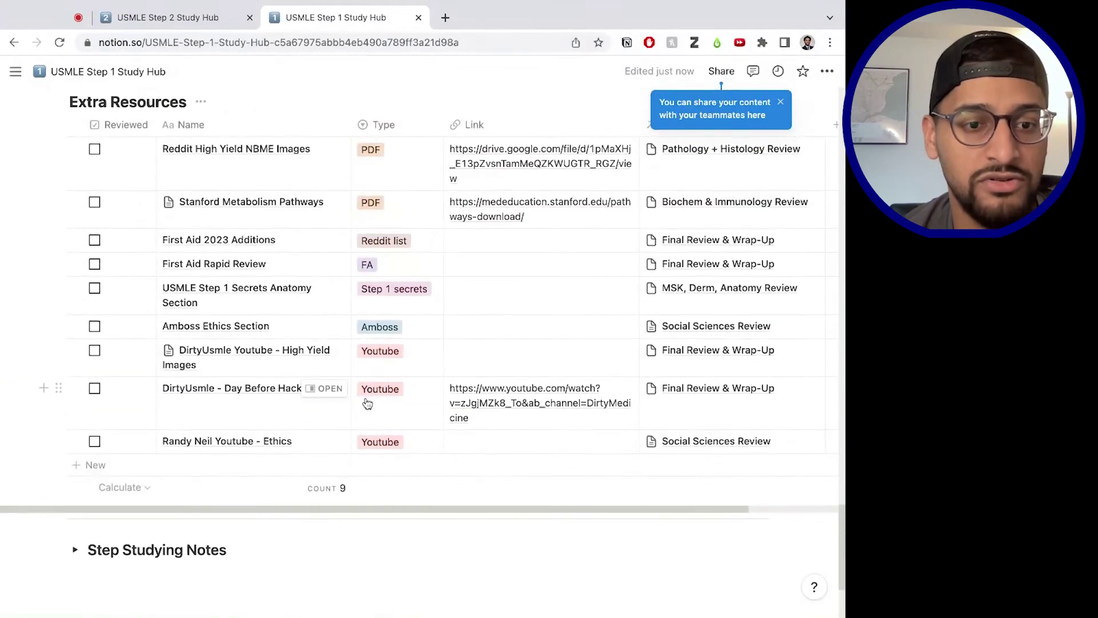
pyautogui.scroll(1, 367, 403)
pyautogui.scroll(-1, 229, 486)
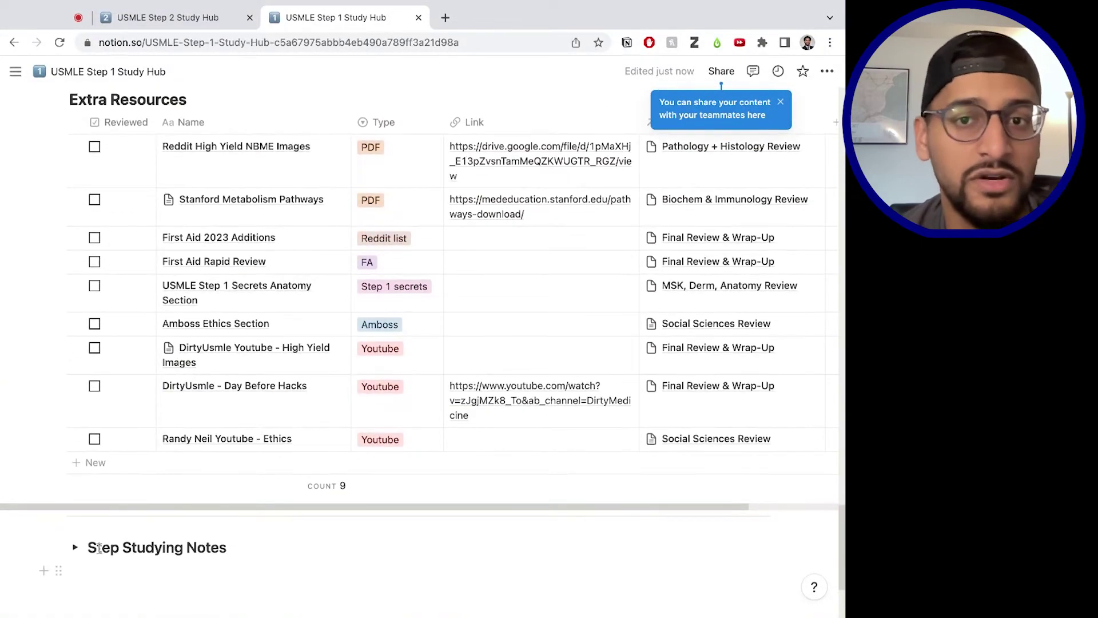
pyautogui.scroll(20, 276, 358)
pyautogui.scroll(-5, 280, 362)
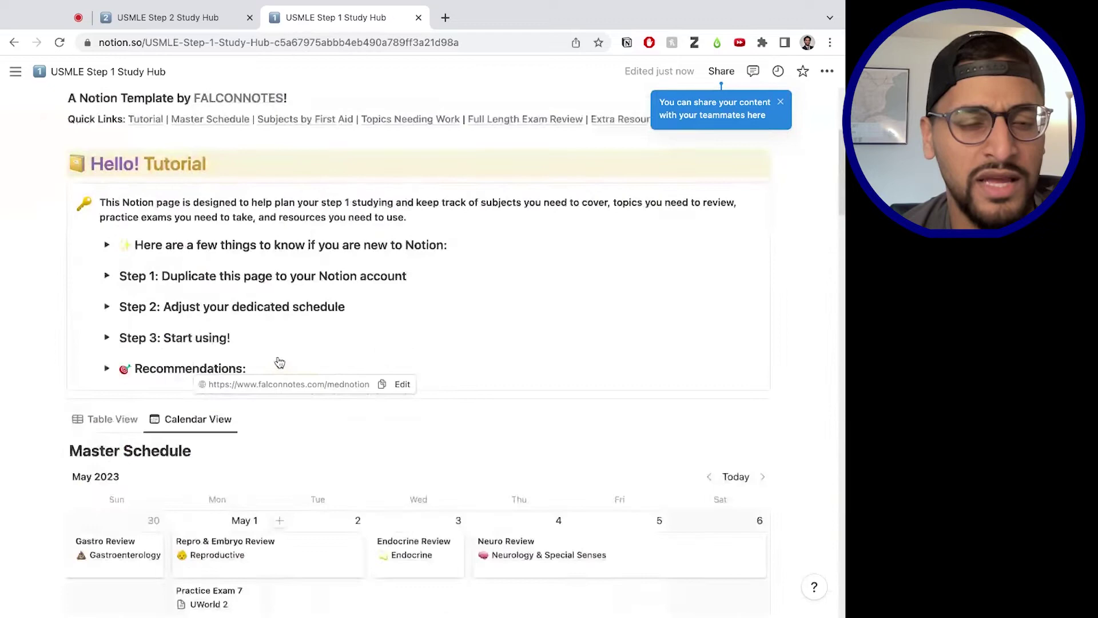
pyautogui.scroll(-6, 280, 362)
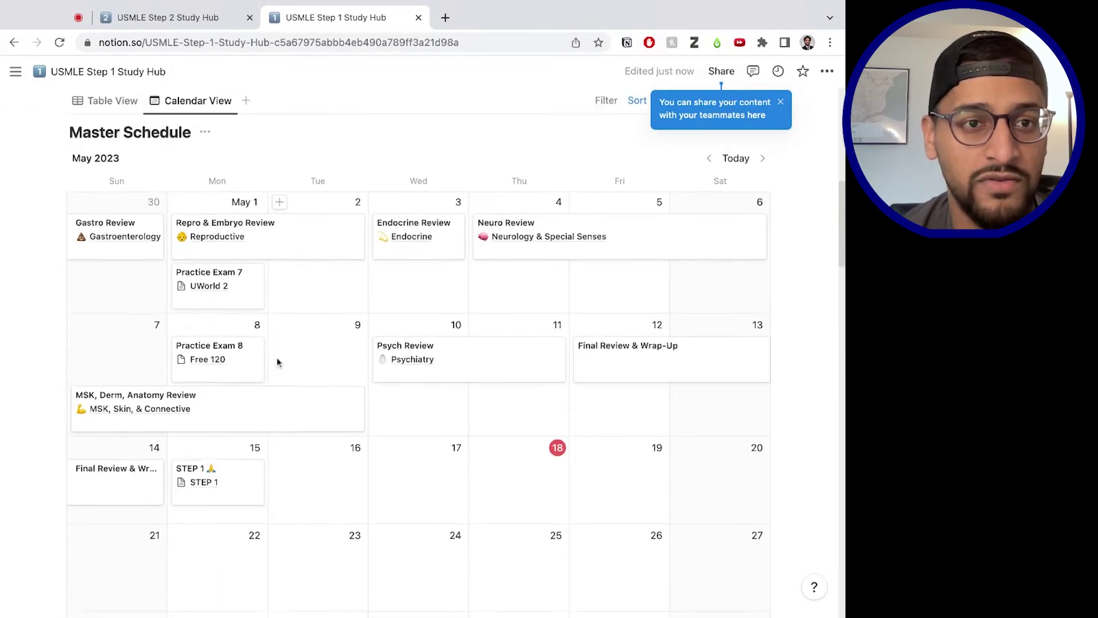
pyautogui.scroll(-1, 277, 362)
pyautogui.scroll(2, 135, 139)
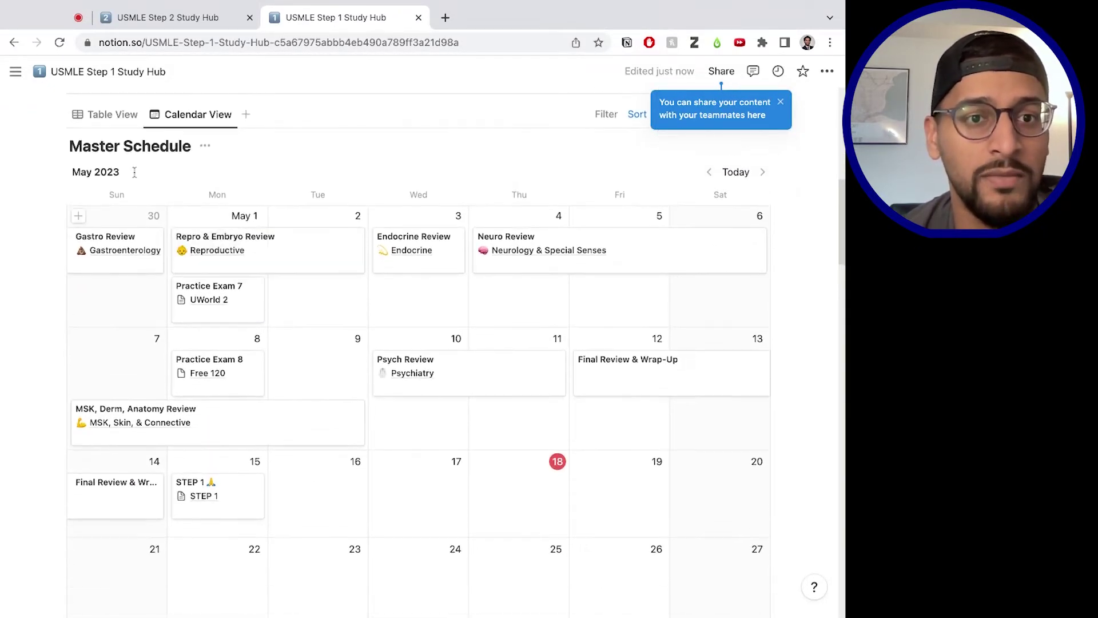
# Switch Master Schedule to Table View, browse Subjects by First Aid, and return to the table.
pyautogui.click(123, 122)
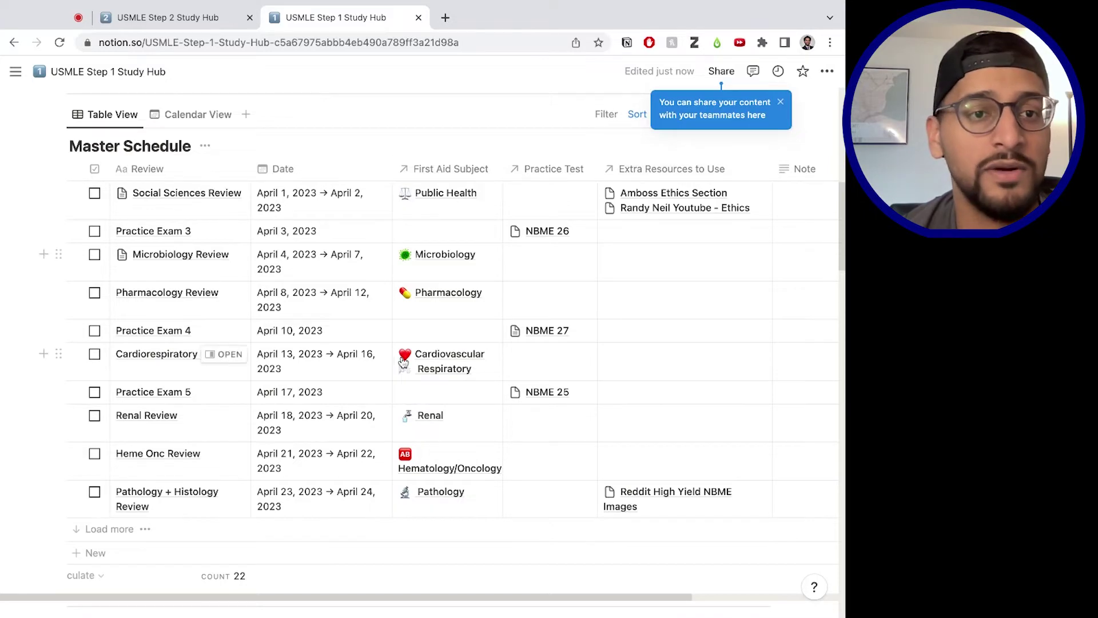
pyautogui.scroll(-10, 290, 379)
pyautogui.scroll(5, 290, 380)
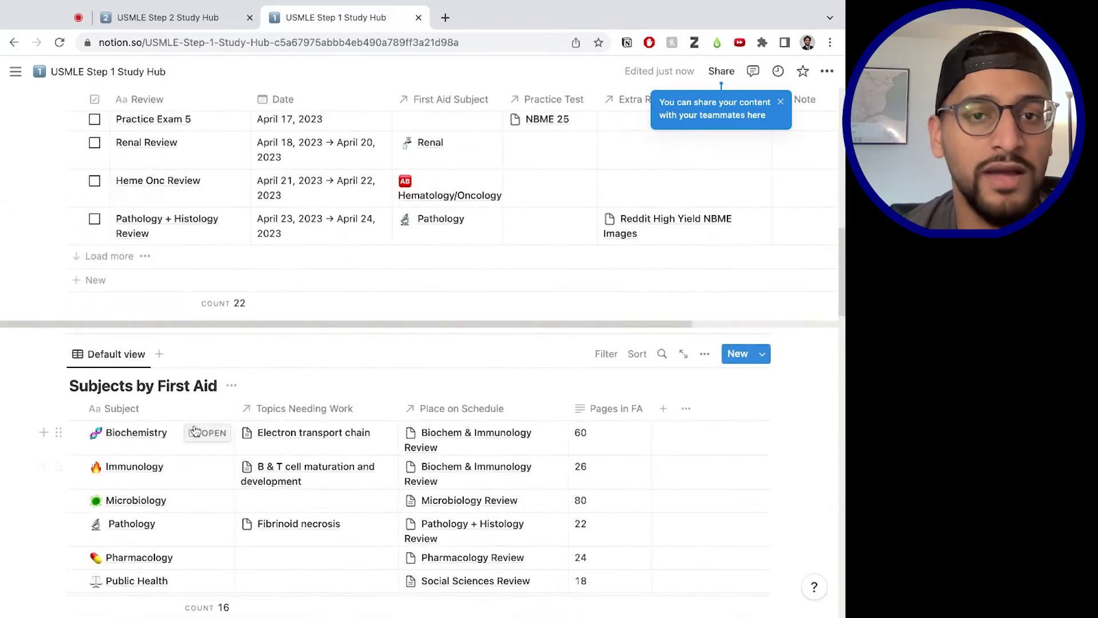
pyautogui.scroll(10, 211, 381)
pyautogui.scroll(-5, 228, 204)
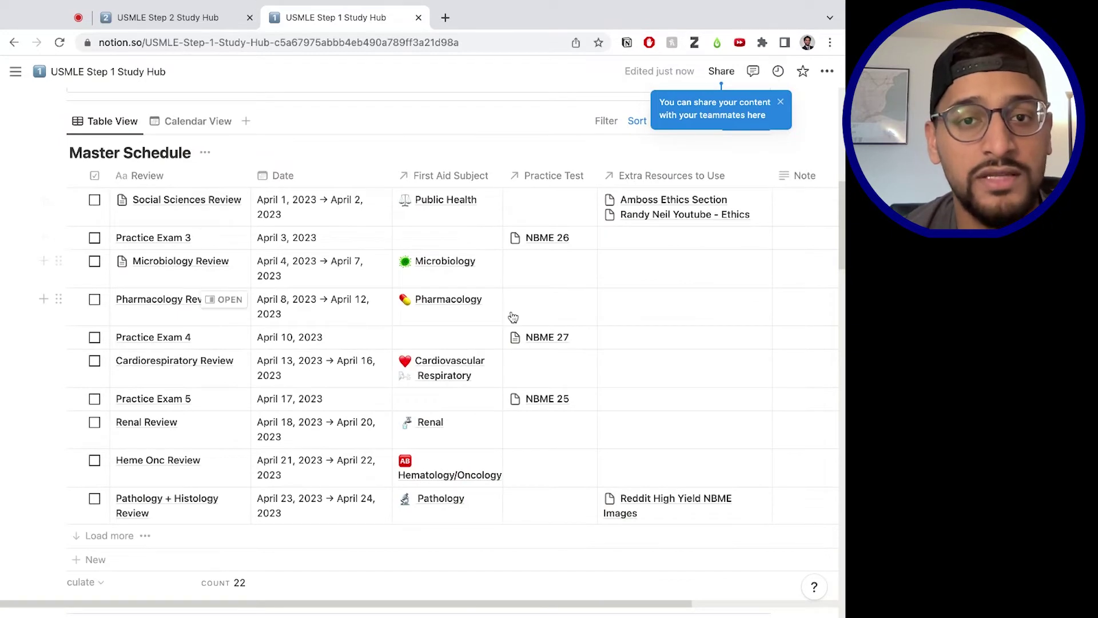
pyautogui.scroll(-6, 303, 401)
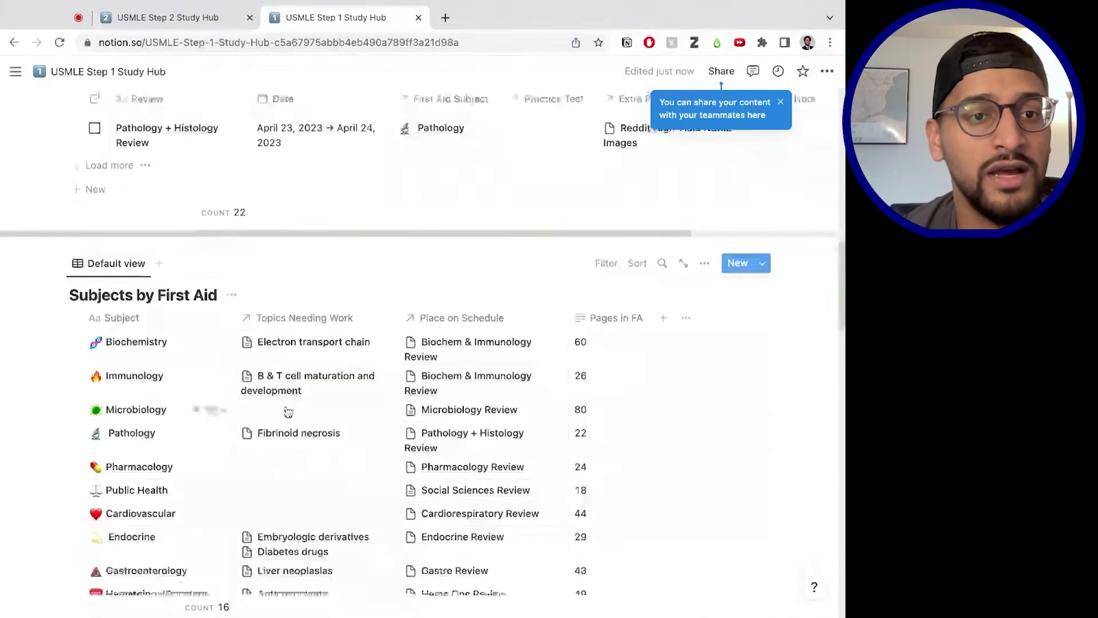
pyautogui.scroll(-6, 322, 398)
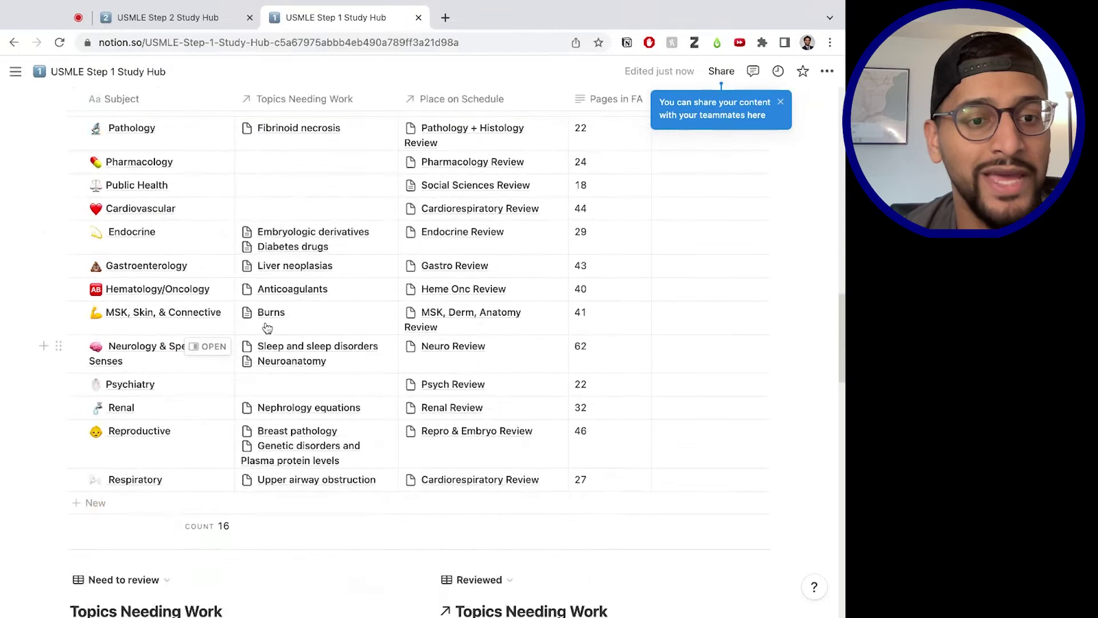
pyautogui.scroll(2, 166, 230)
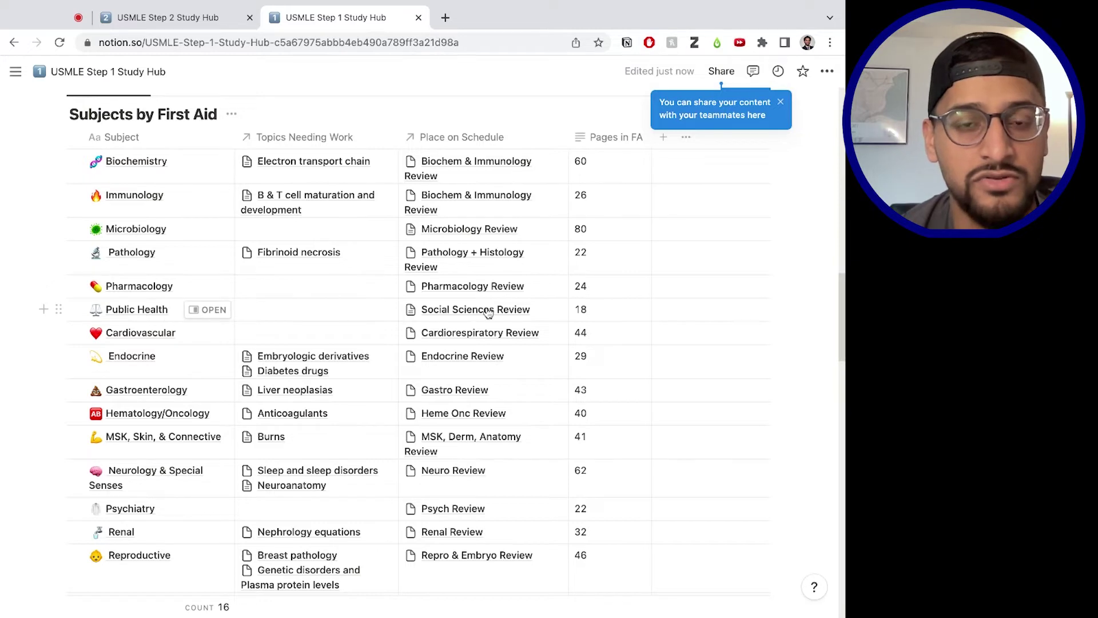
pyautogui.scroll(-10, 498, 320)
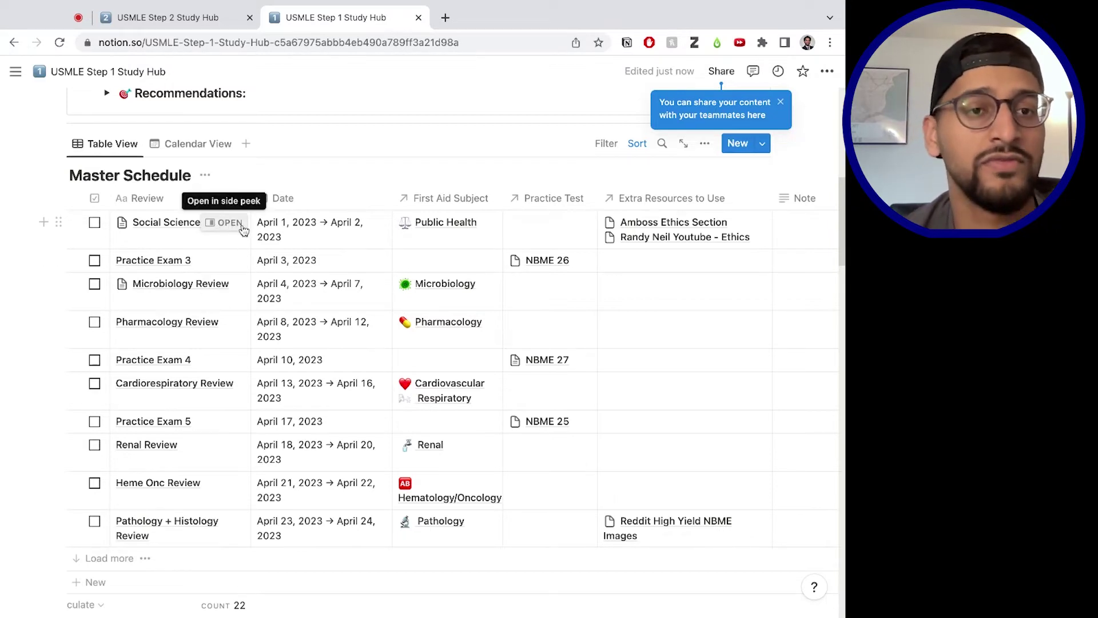
pyautogui.click(227, 223)
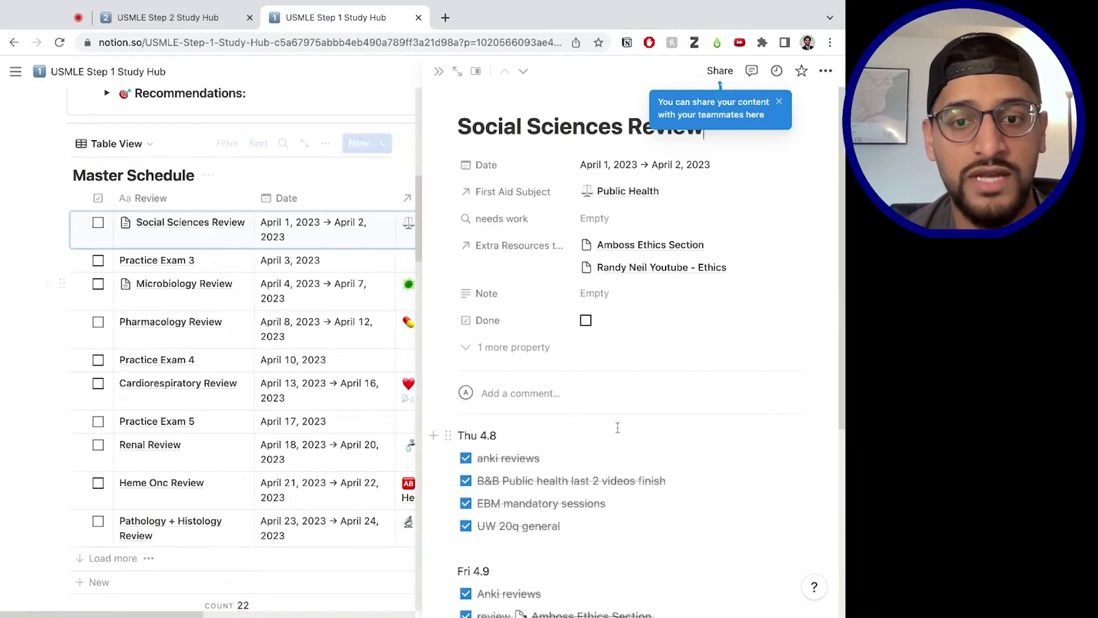
pyautogui.scroll(-3, 614, 466)
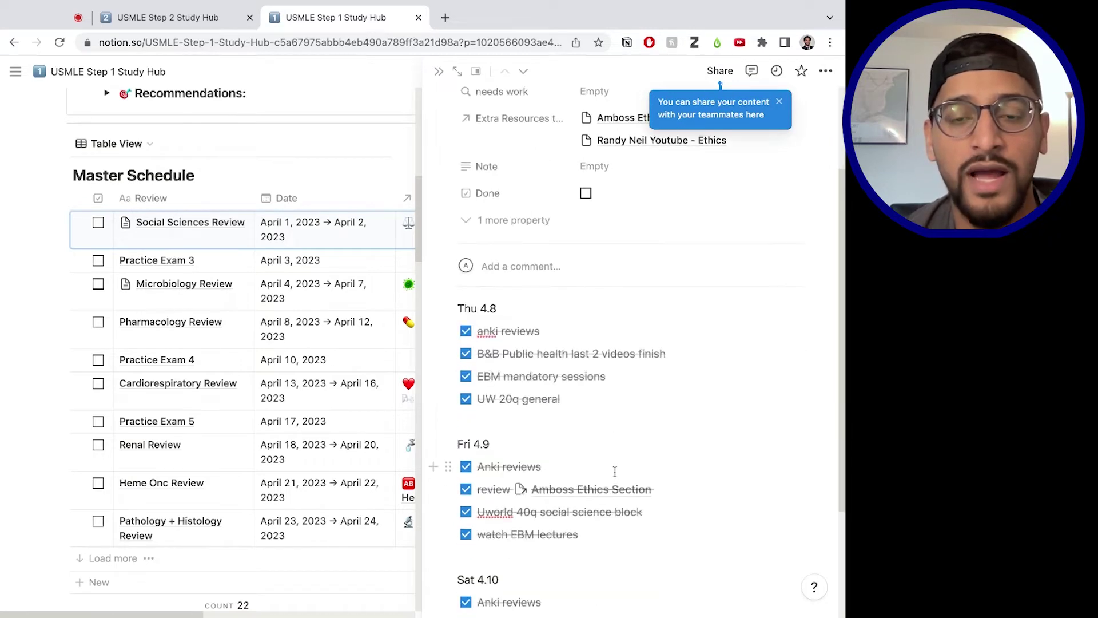
pyautogui.scroll(3, 614, 468)
pyautogui.scroll(-5, 609, 463)
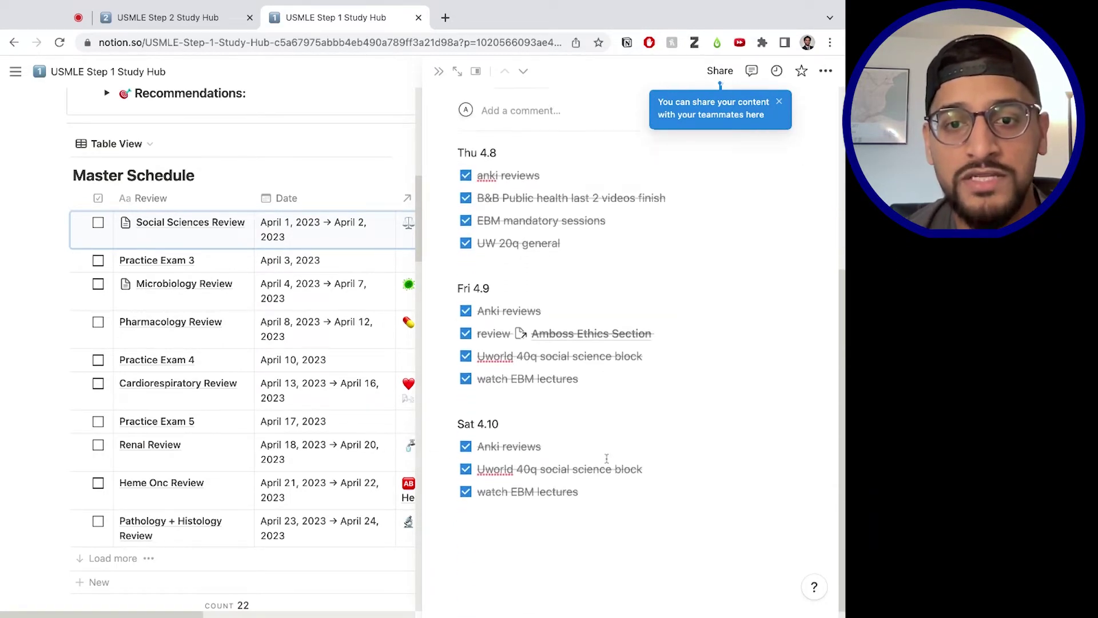
pyautogui.scroll(5, 578, 434)
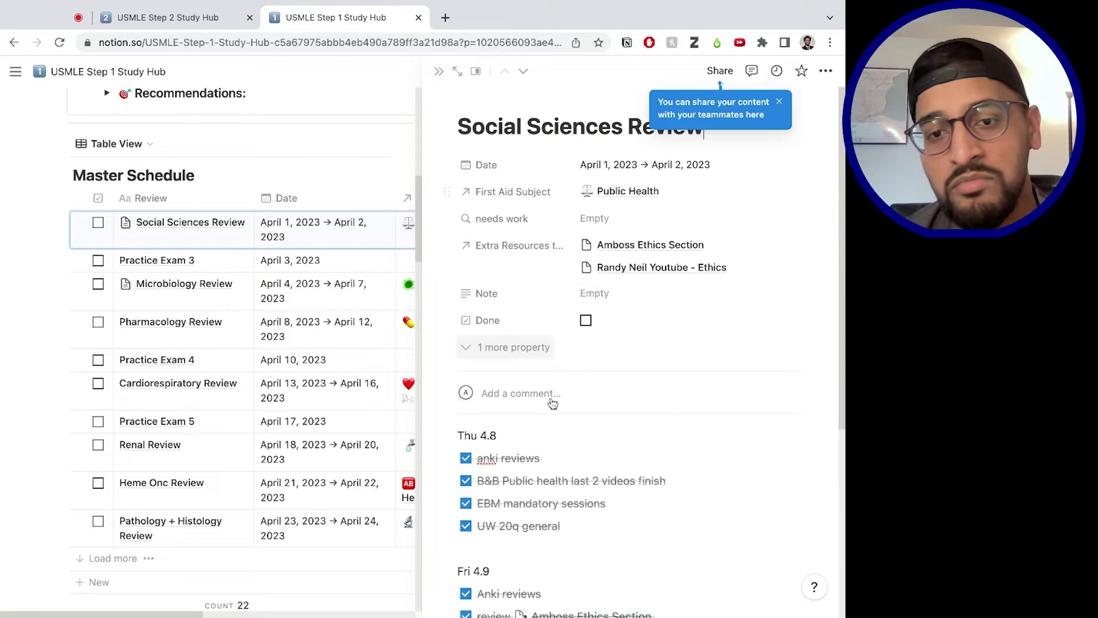
pyautogui.scroll(-4, 524, 461)
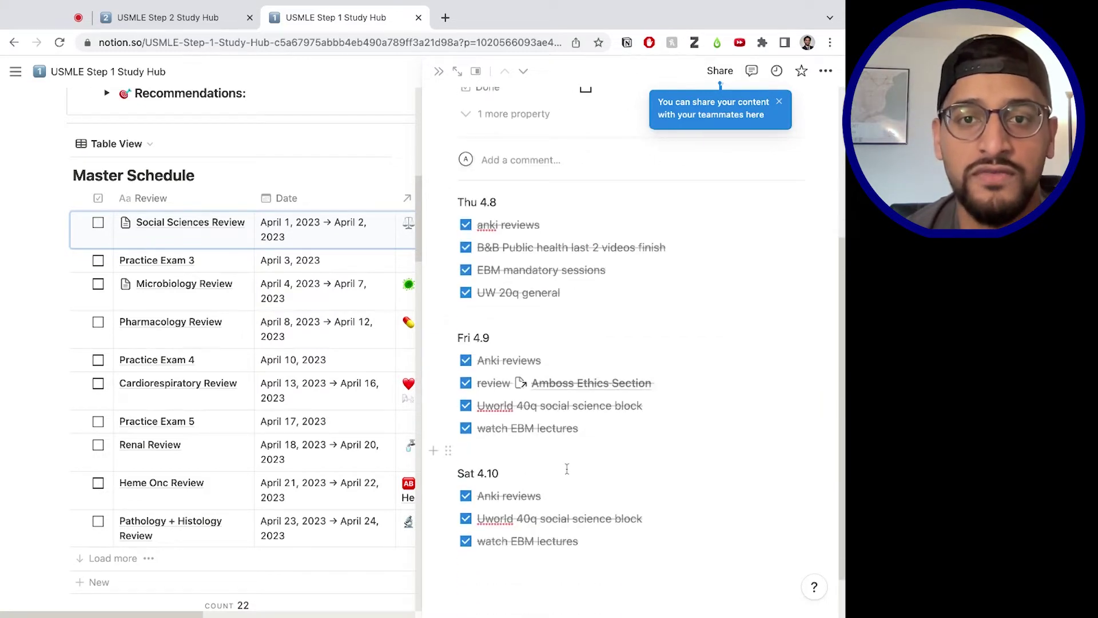
pyautogui.scroll(-1, 571, 475)
pyautogui.scroll(5, 646, 500)
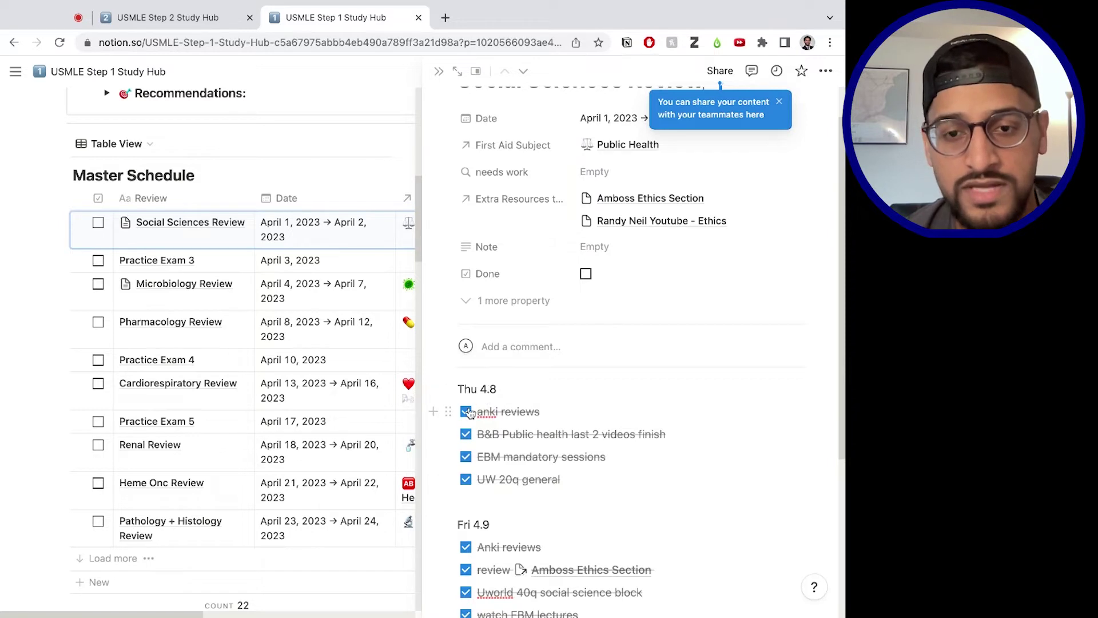
pyautogui.scroll(-4, 514, 502)
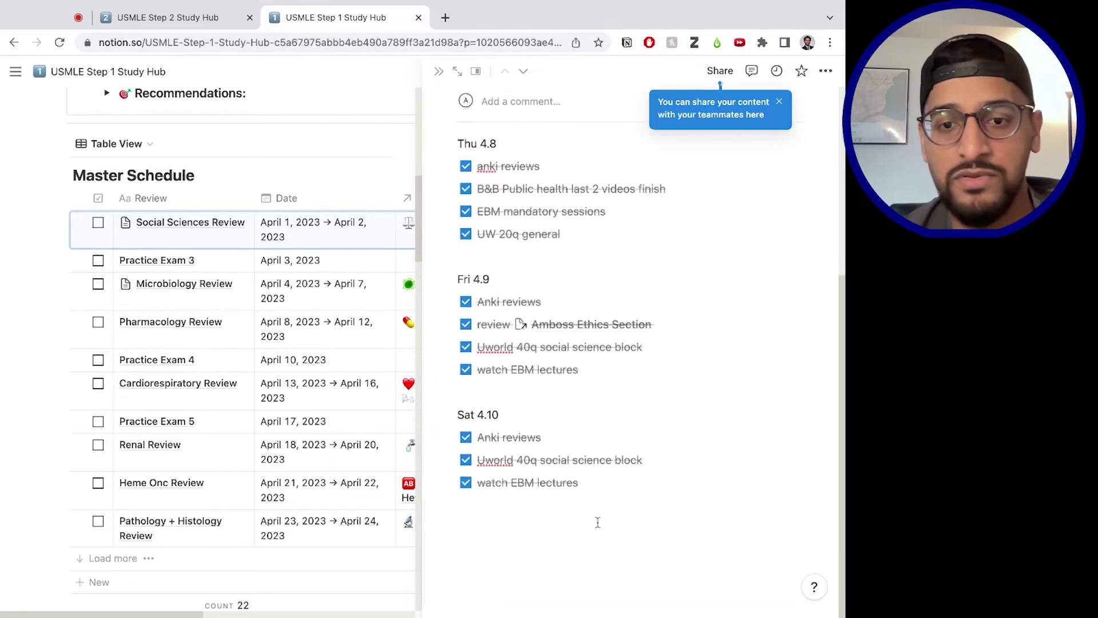
pyautogui.click(594, 515)
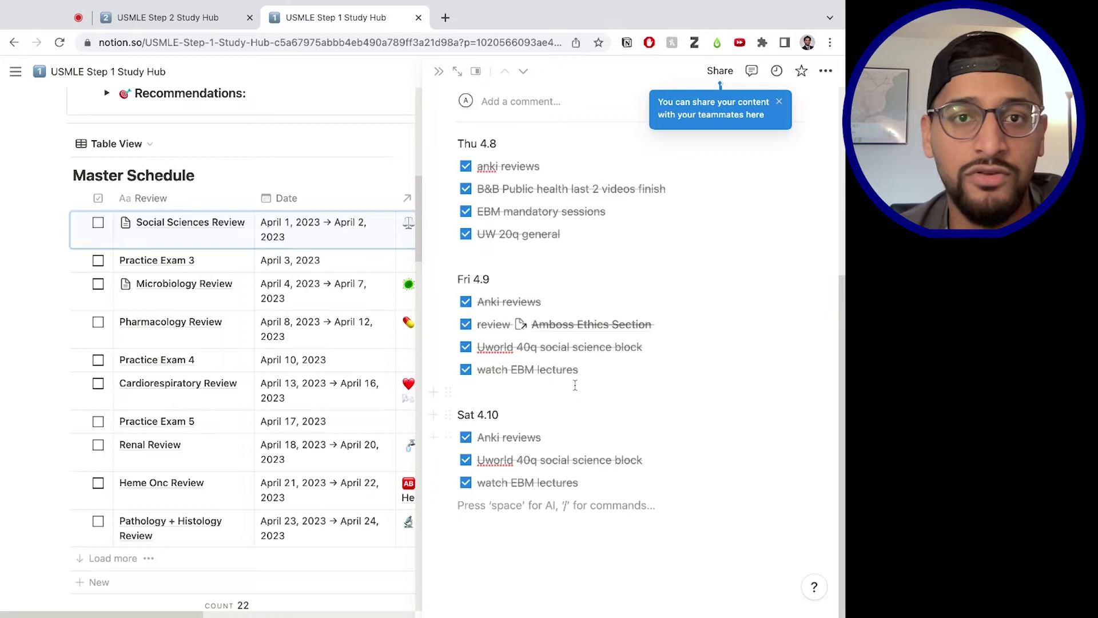
pyautogui.scroll(5, 481, 107)
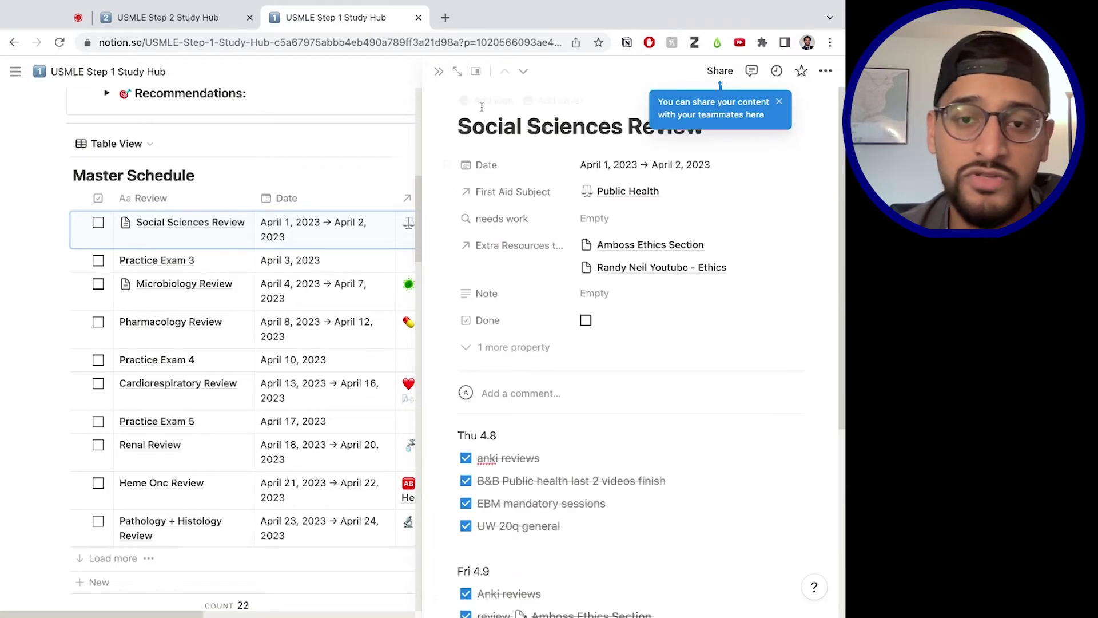
pyautogui.click(438, 71)
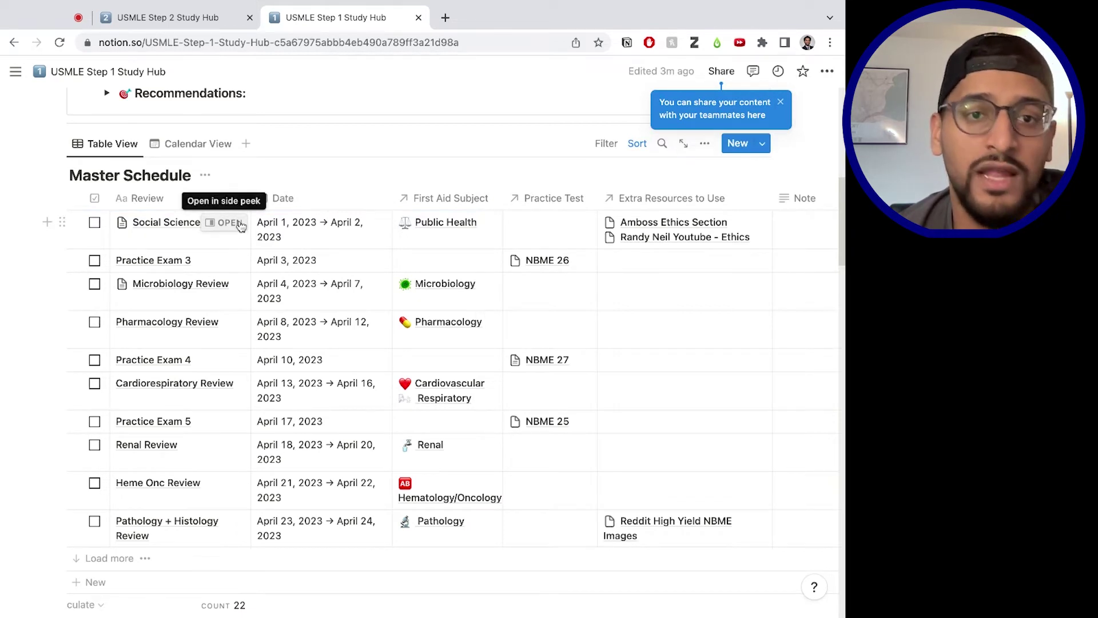
pyautogui.click(240, 224)
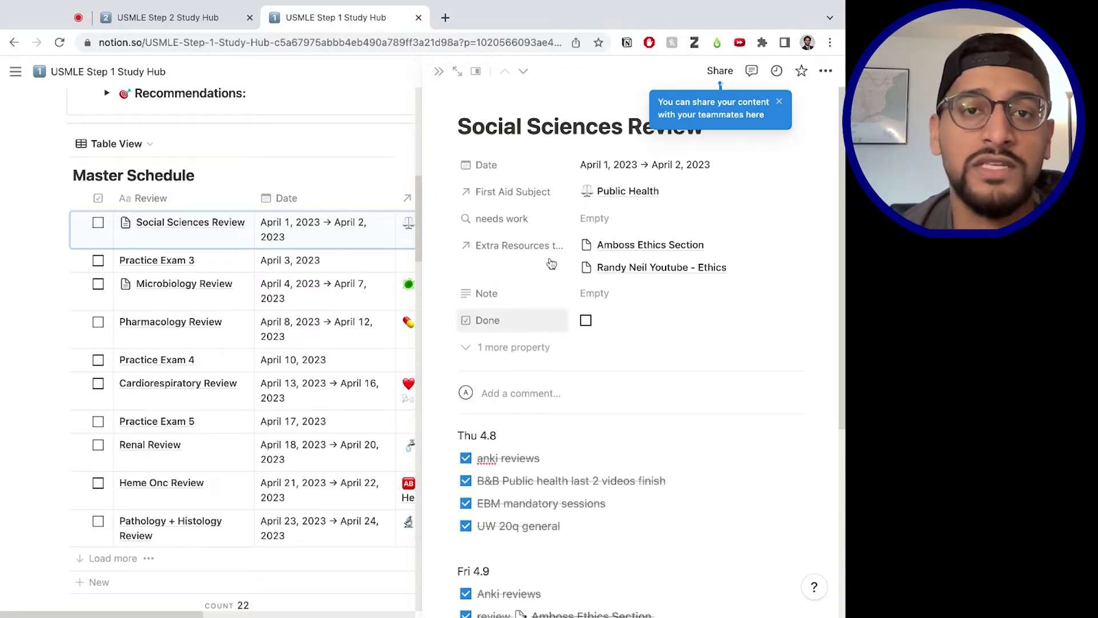
pyautogui.click(439, 75)
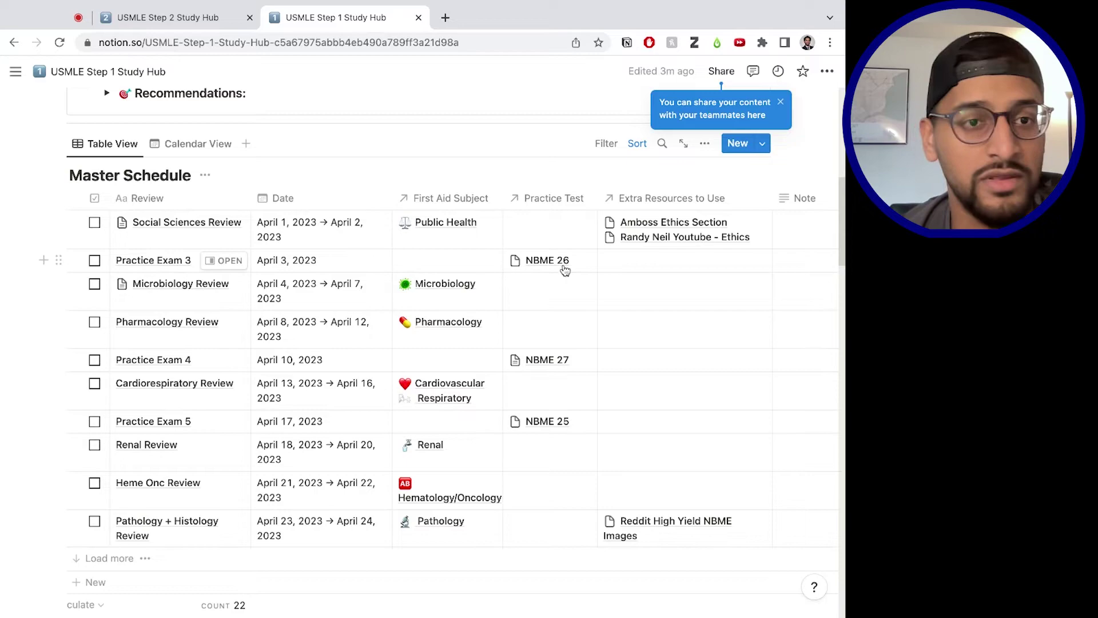
pyautogui.scroll(-20, 554, 423)
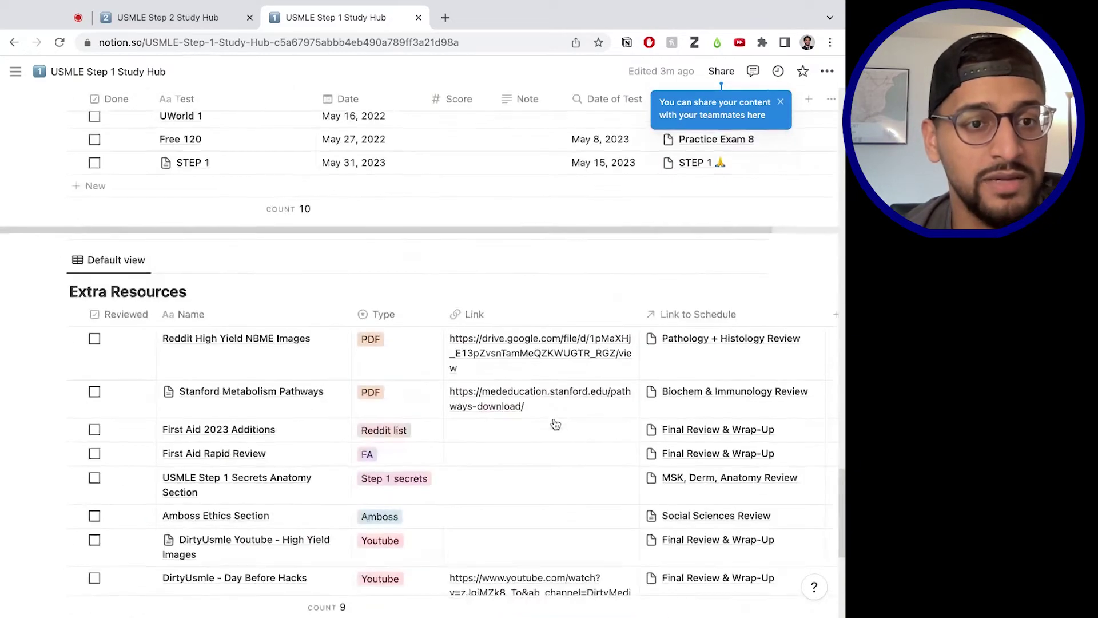
pyautogui.scroll(20, 555, 423)
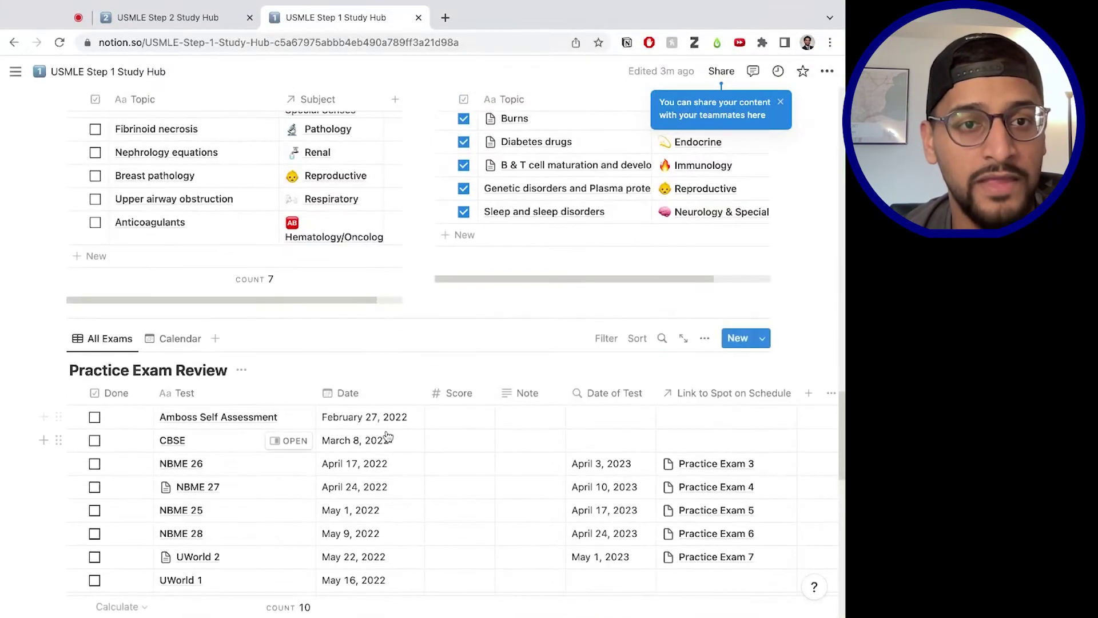
pyautogui.scroll(-4, 387, 438)
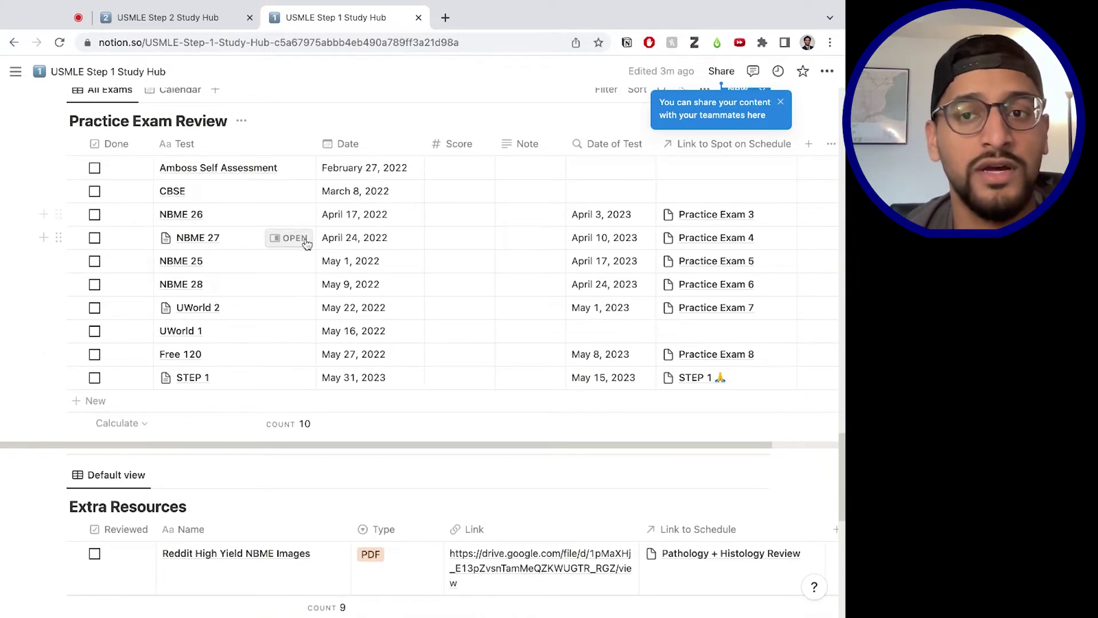
pyautogui.scroll(5, 307, 240)
pyautogui.scroll(15, 307, 243)
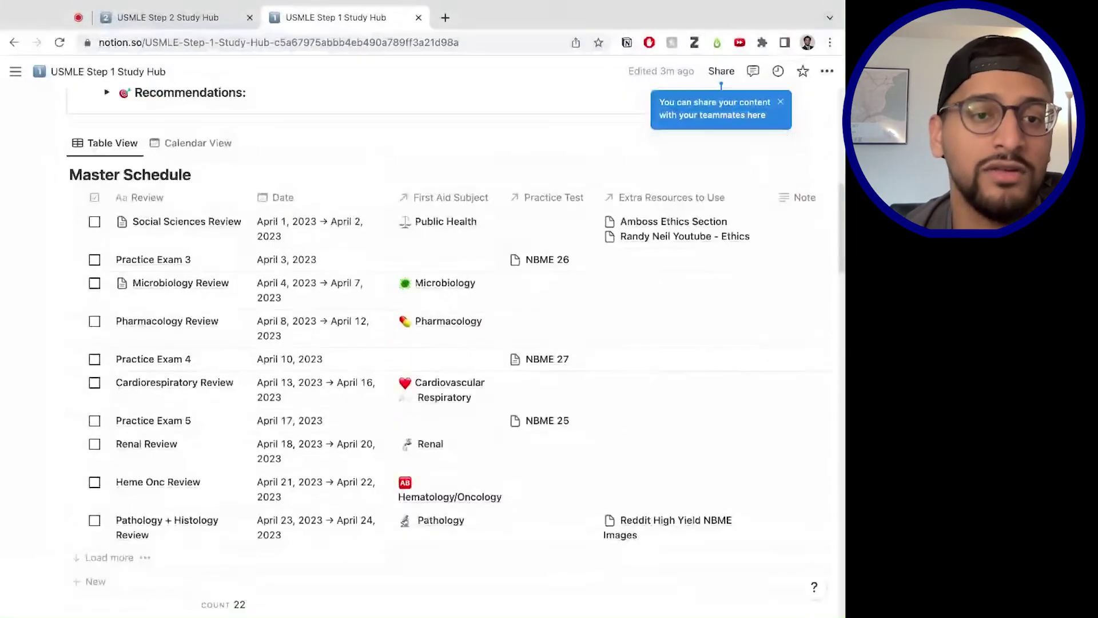
pyautogui.scroll(-4, 422, 352)
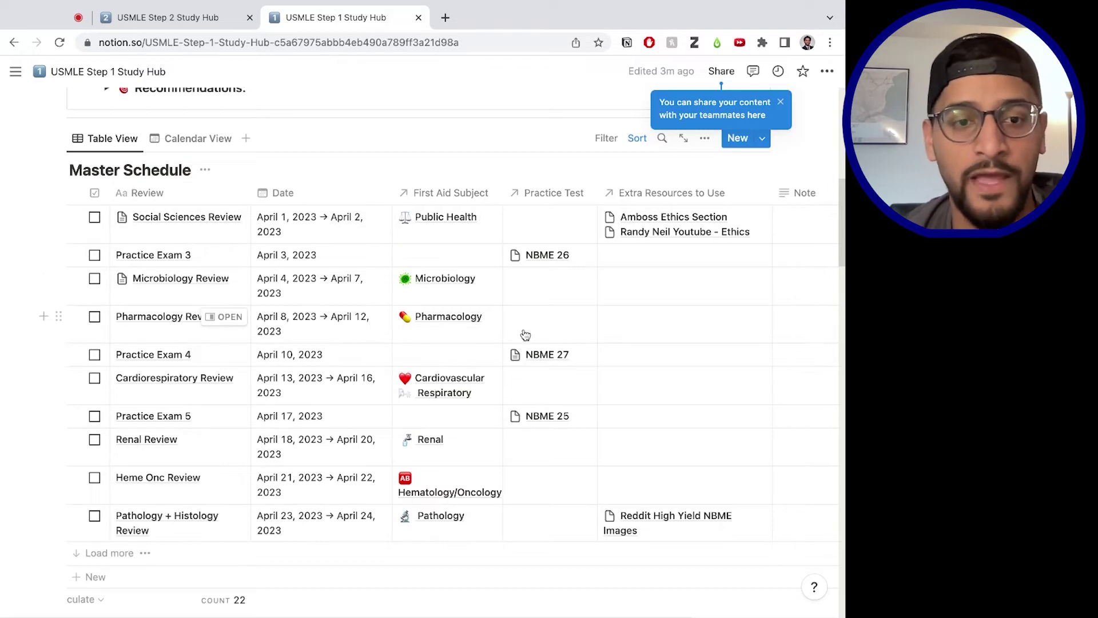
pyautogui.scroll(-6, 525, 334)
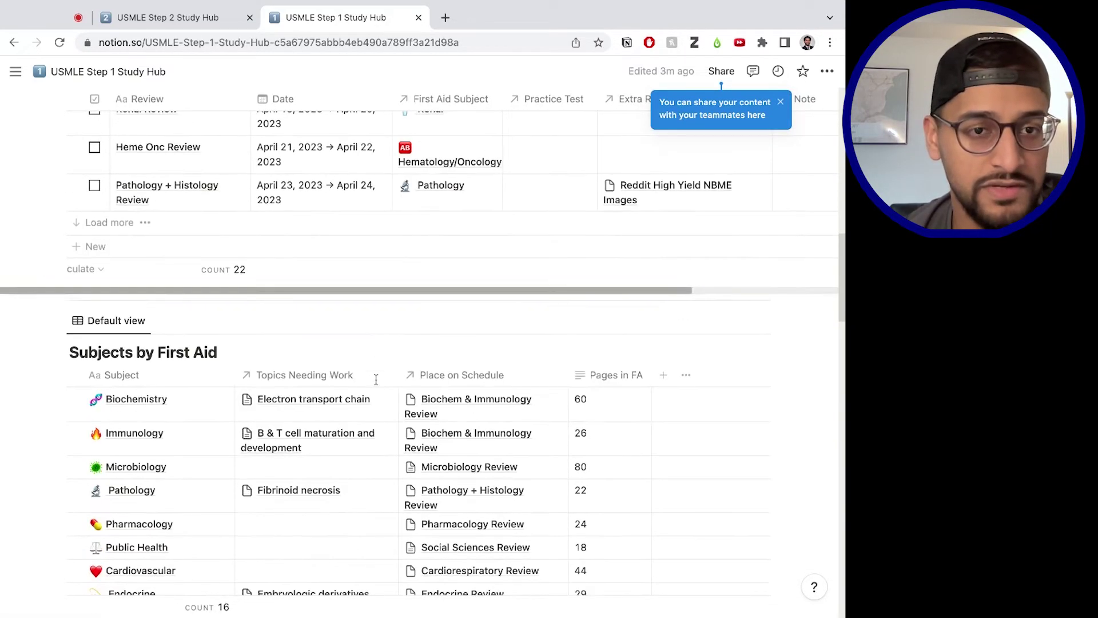
pyautogui.scroll(-4, 376, 380)
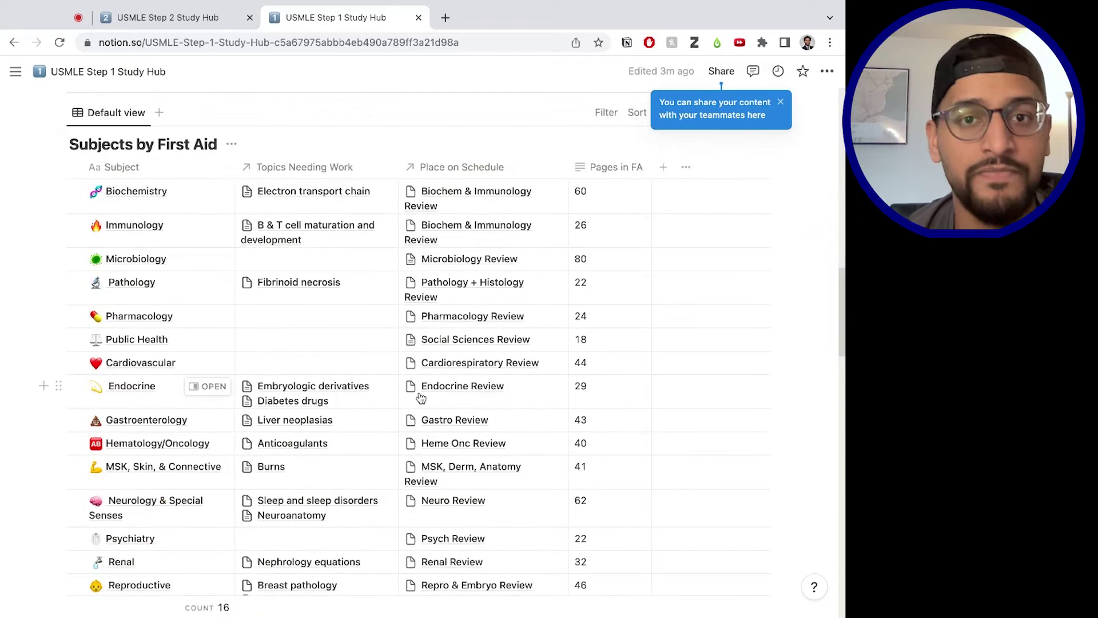
pyautogui.scroll(-2, 406, 395)
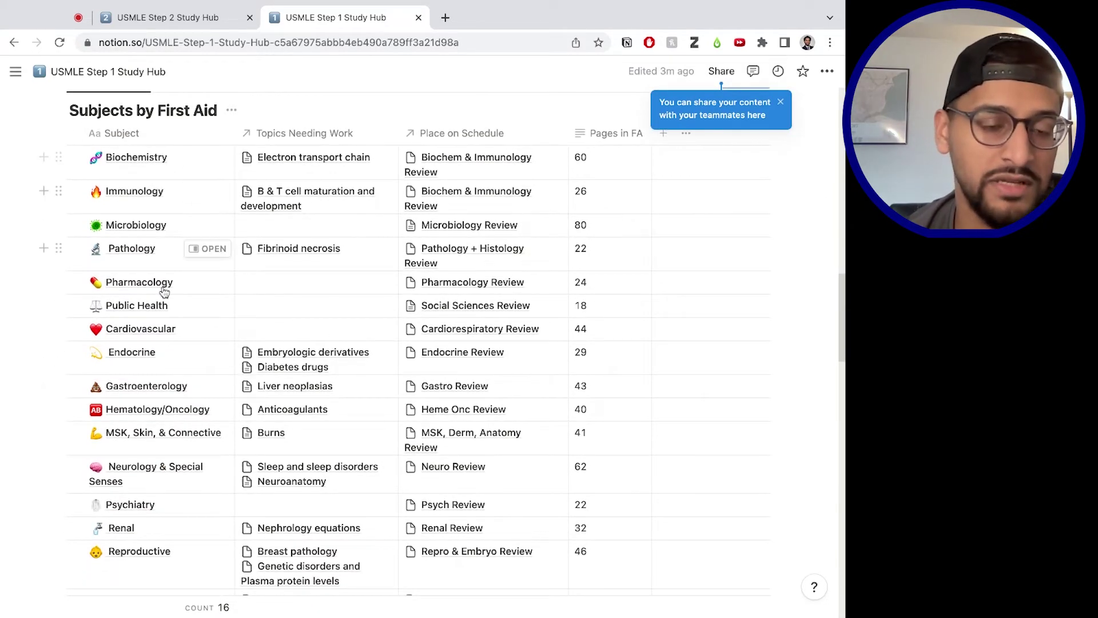
pyautogui.scroll(-5, 188, 452)
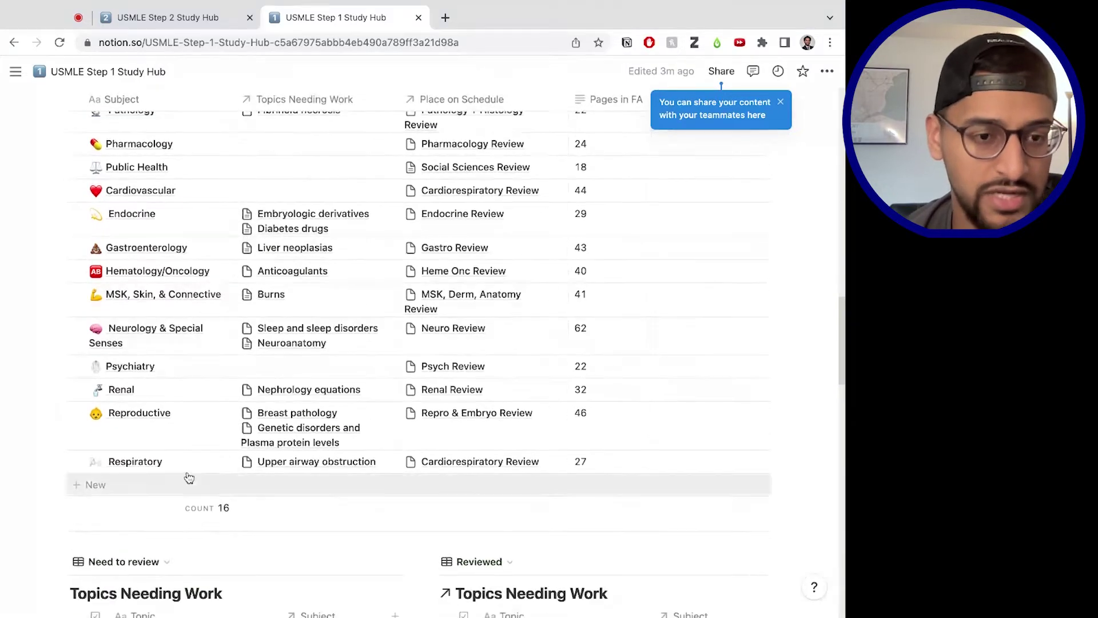
pyautogui.scroll(2, 177, 468)
pyautogui.scroll(1, 178, 469)
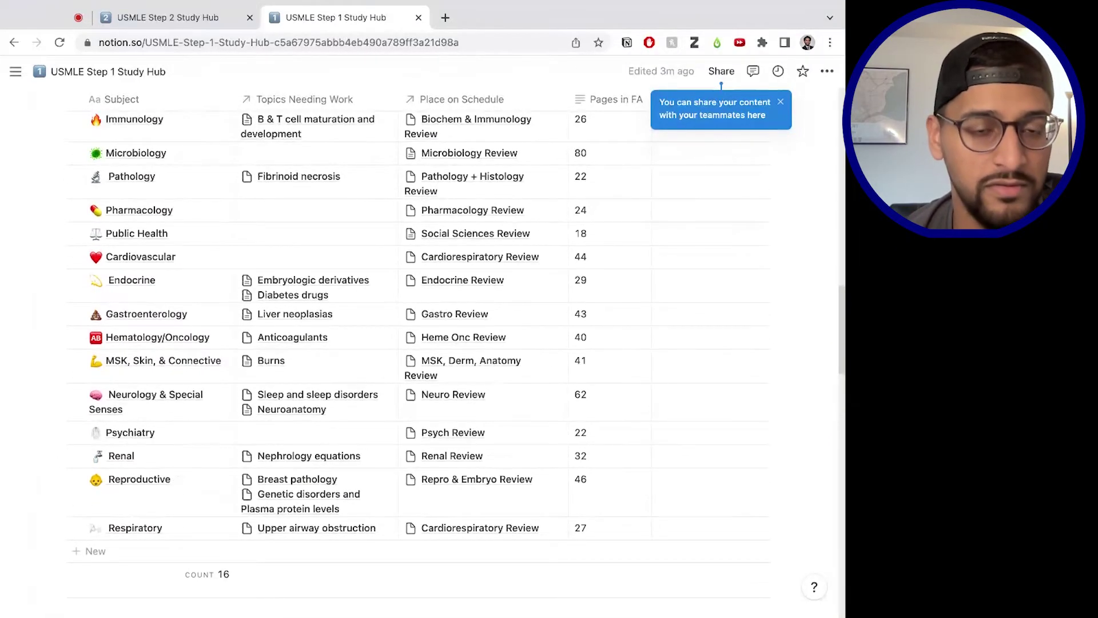
pyautogui.scroll(5, 186, 417)
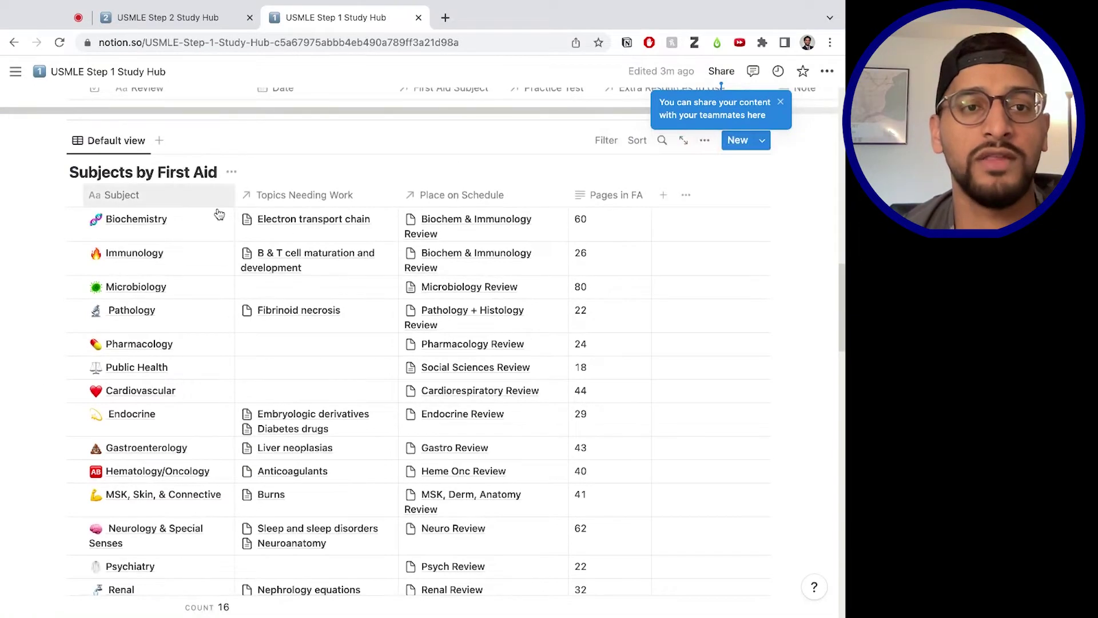
pyautogui.moveTo(219, 232)
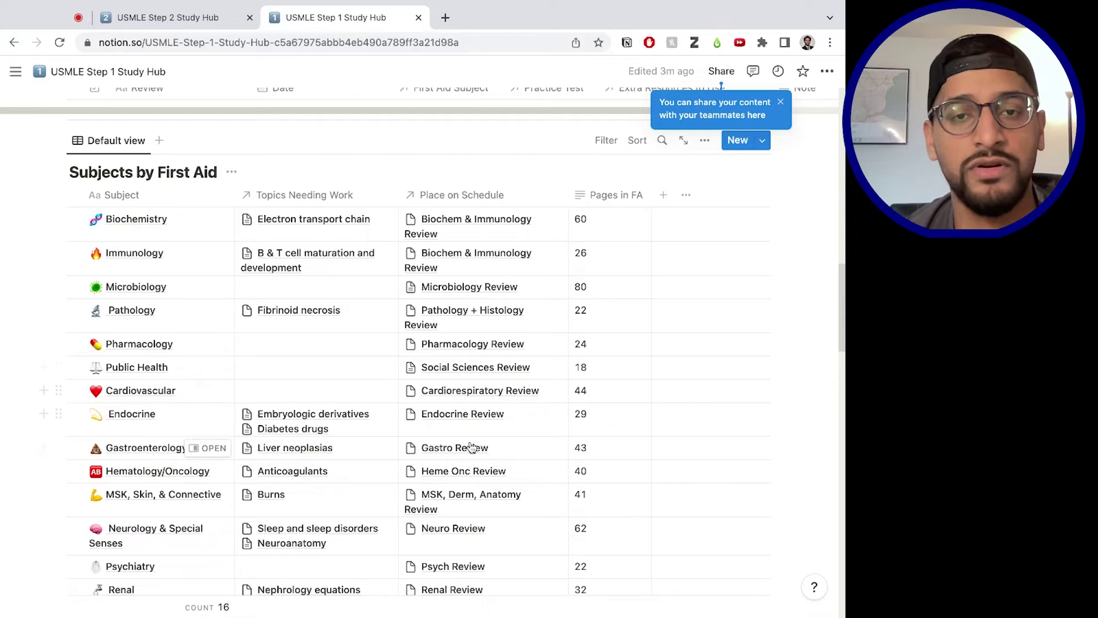
pyautogui.scroll(-1, 469, 446)
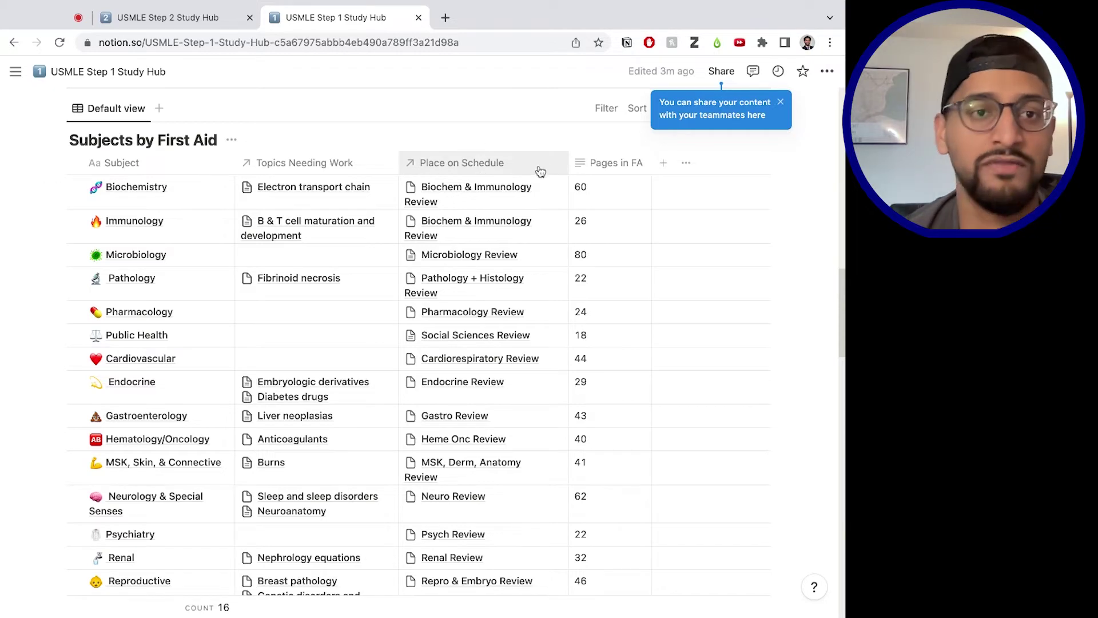
pyautogui.scroll(-2, 466, 508)
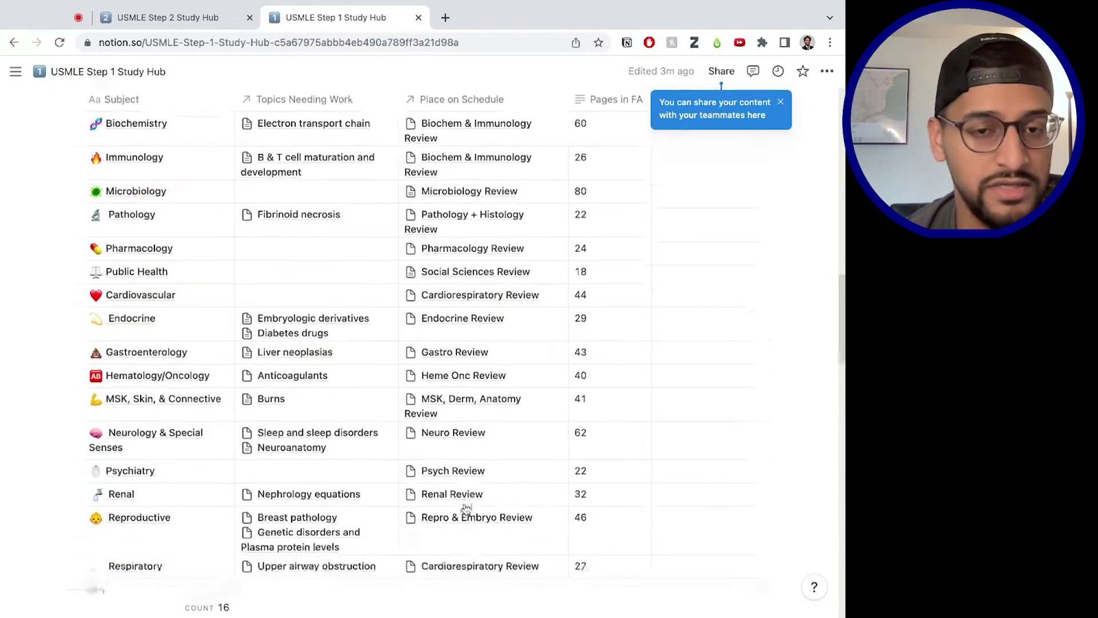
pyautogui.scroll(15, 393, 444)
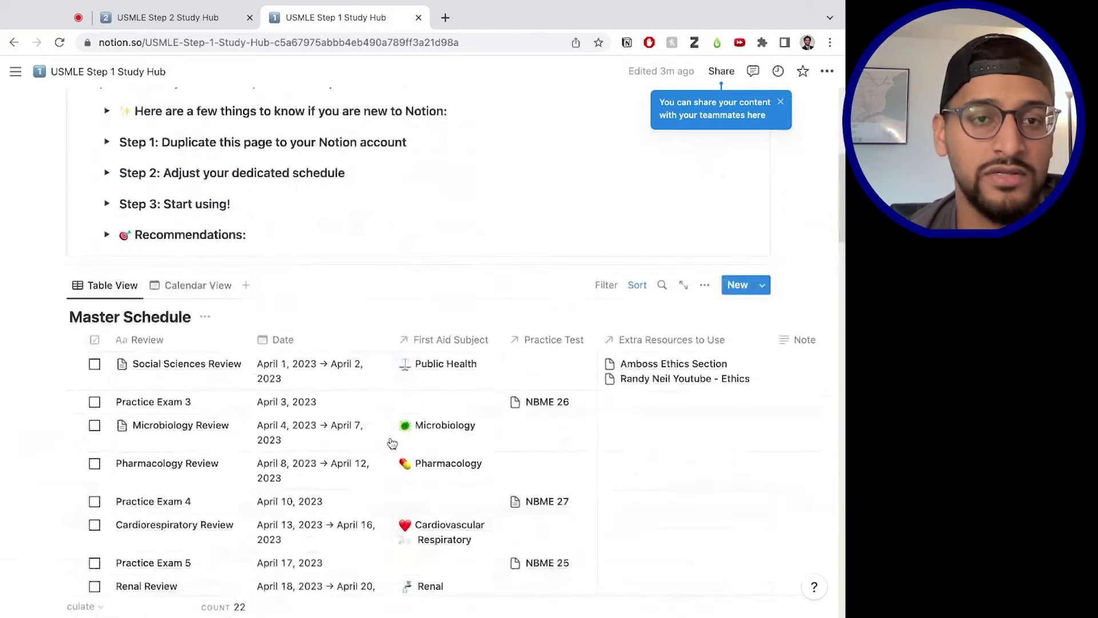
pyautogui.scroll(-15, 392, 444)
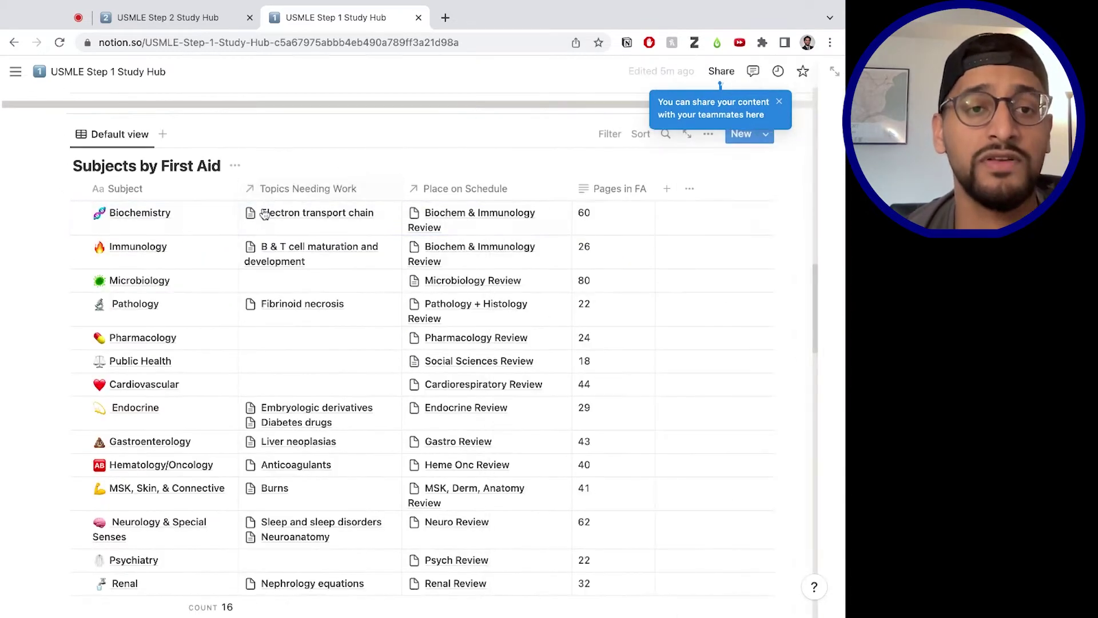
pyautogui.click(216, 219)
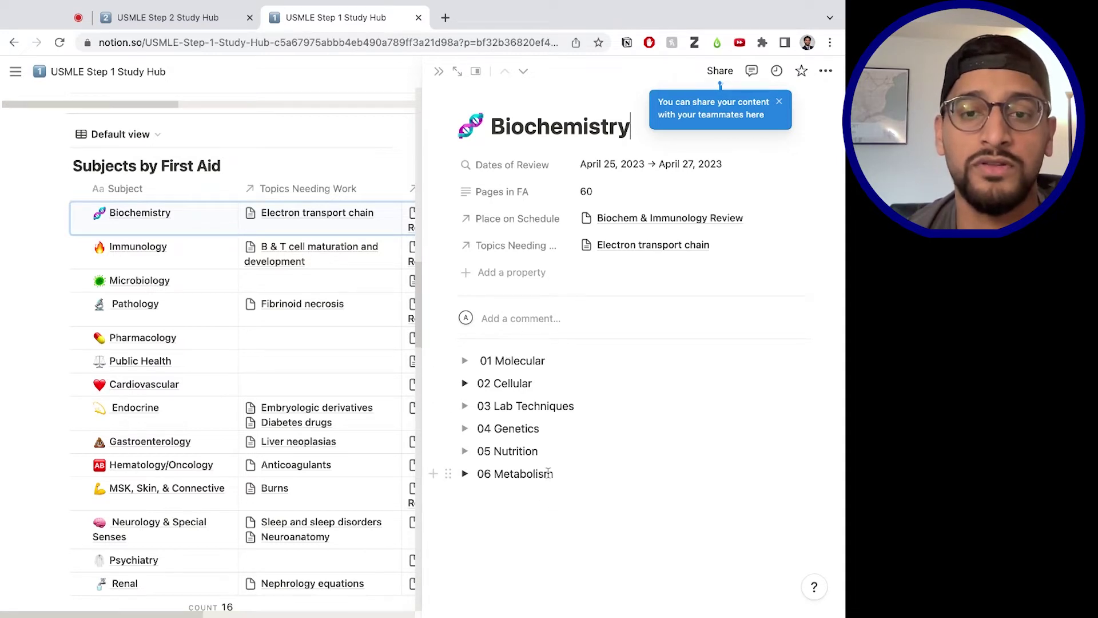
pyautogui.moveTo(557, 474)
pyautogui.mouseDown()
pyautogui.moveTo(478, 405)
pyautogui.moveTo(482, 362)
pyautogui.moveTo(563, 479)
pyautogui.mouseUp()
pyautogui.click(482, 362)
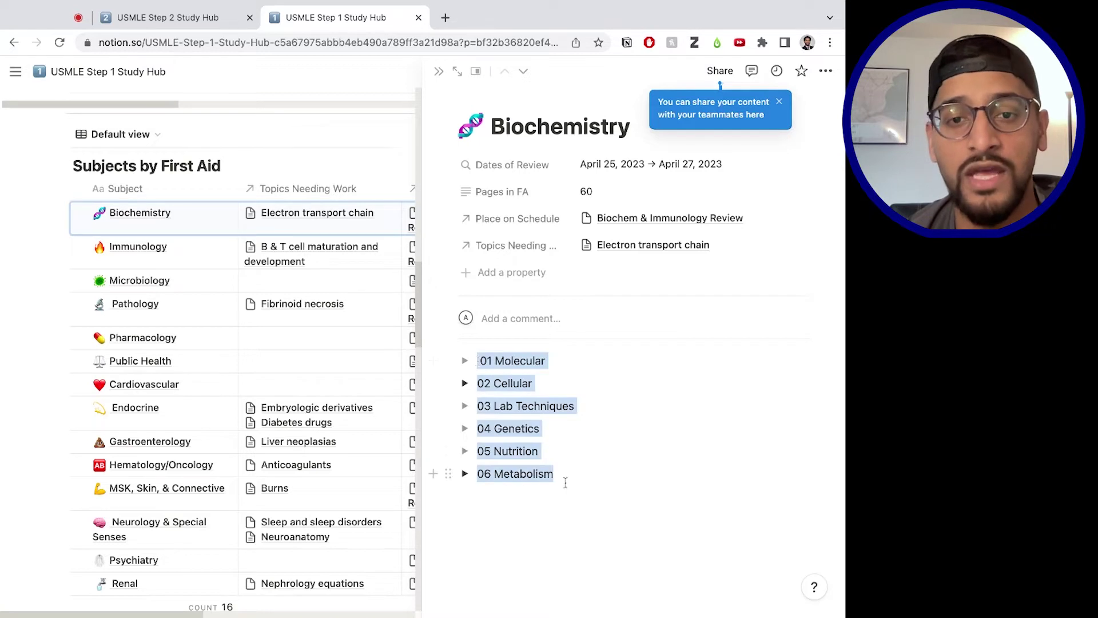
pyautogui.click(457, 394)
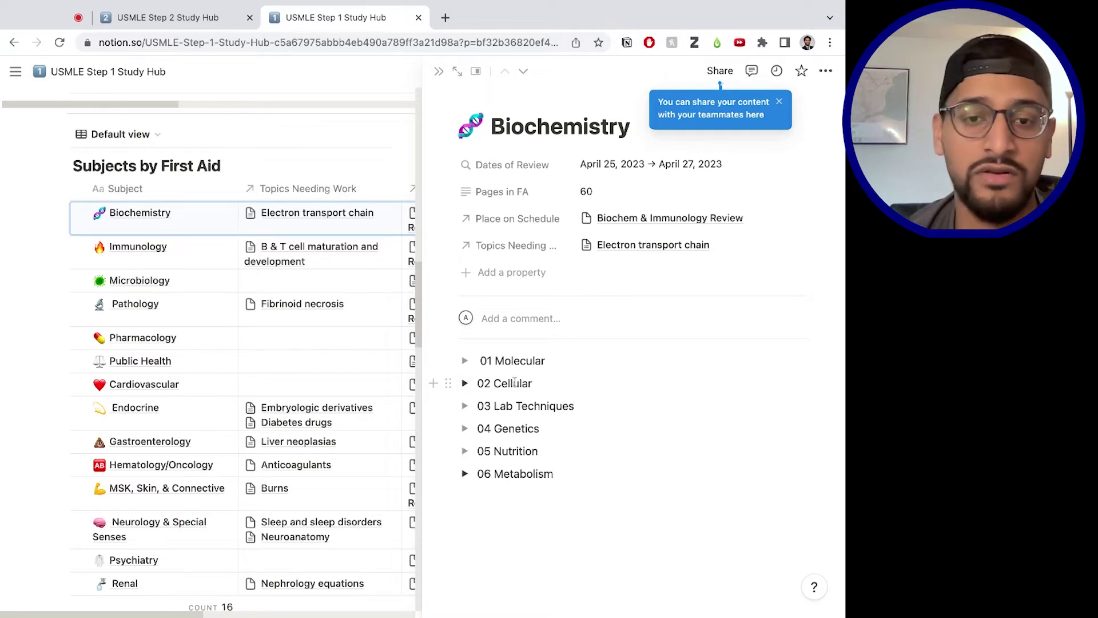
pyautogui.click(465, 382)
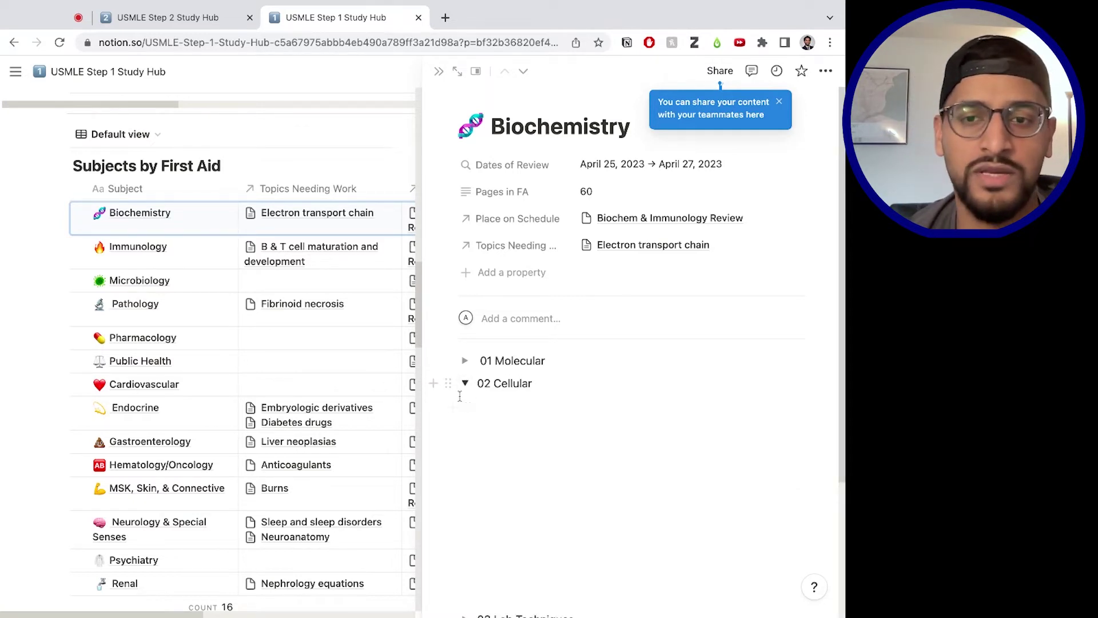
pyautogui.scroll(-3, 459, 395)
pyautogui.moveTo(715, 397)
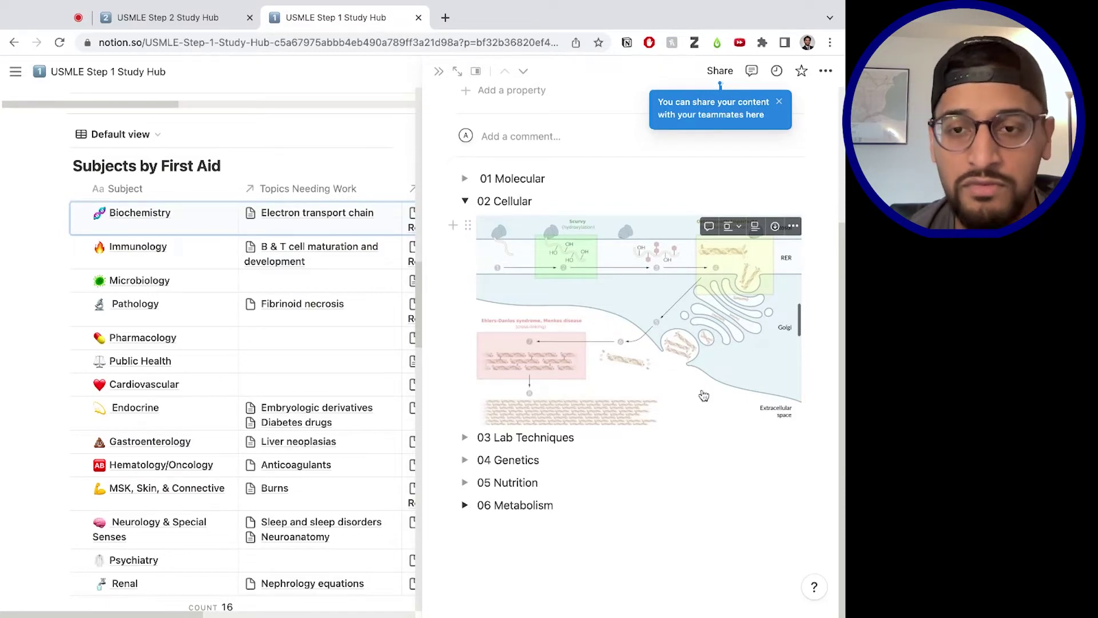
pyautogui.scroll(3, 635, 388)
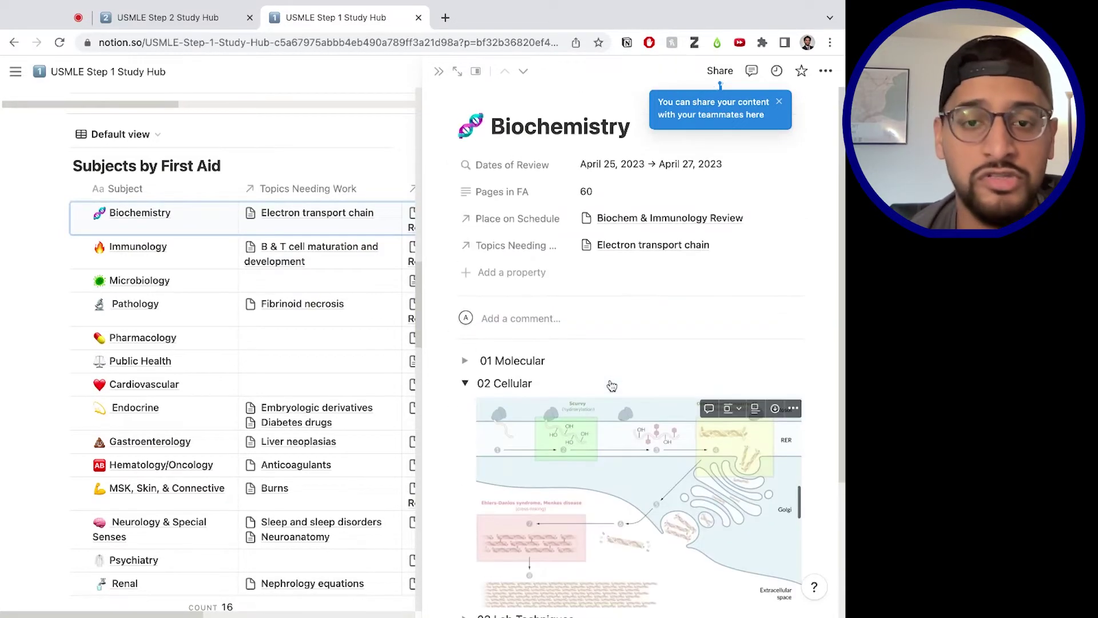
pyautogui.click(438, 71)
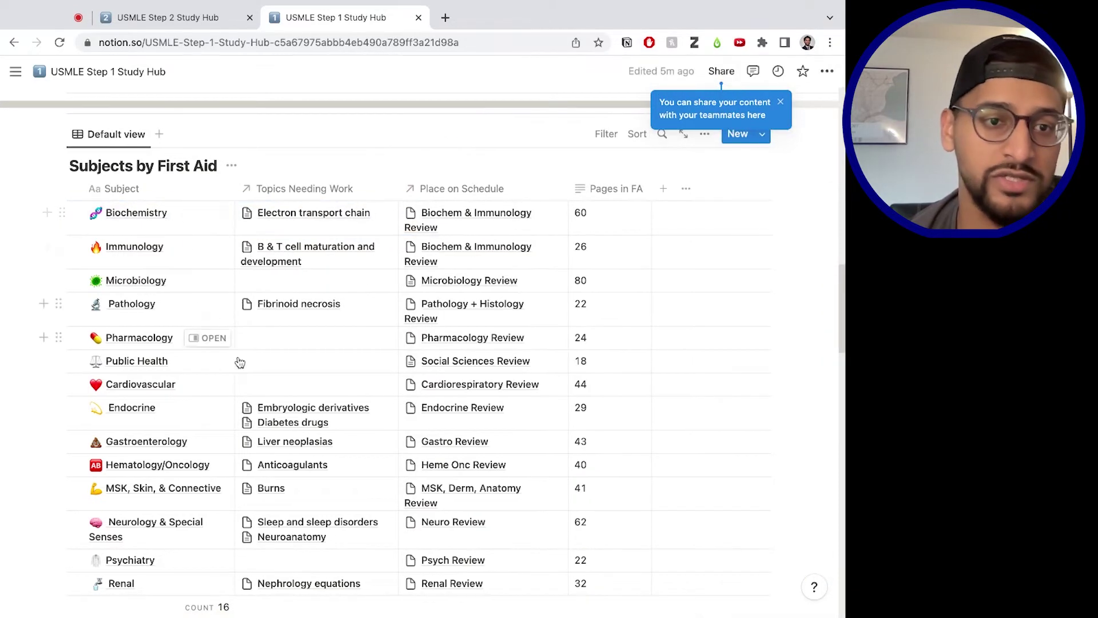
pyautogui.click(210, 384)
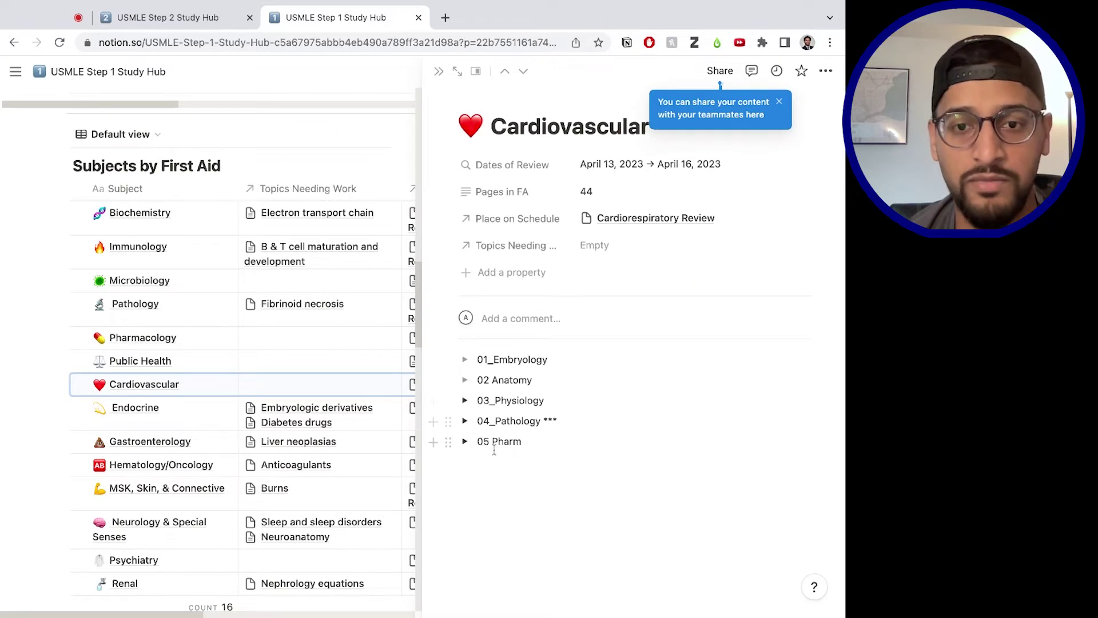
pyautogui.click(465, 441)
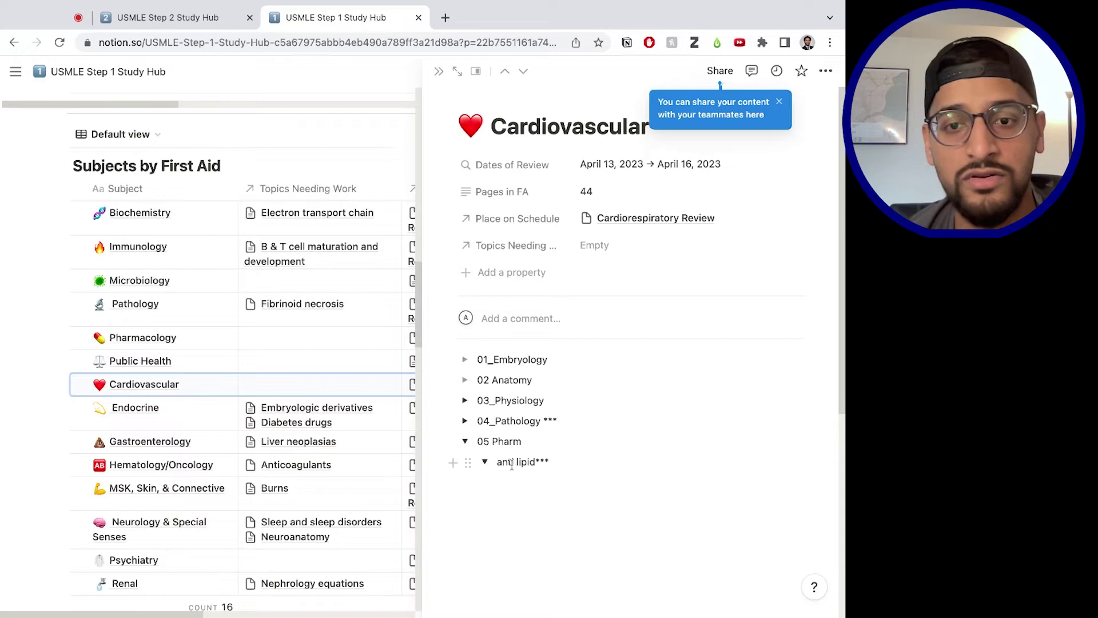
pyautogui.click(486, 461)
pyautogui.scroll(-5, 498, 363)
pyautogui.scroll(-1, 619, 392)
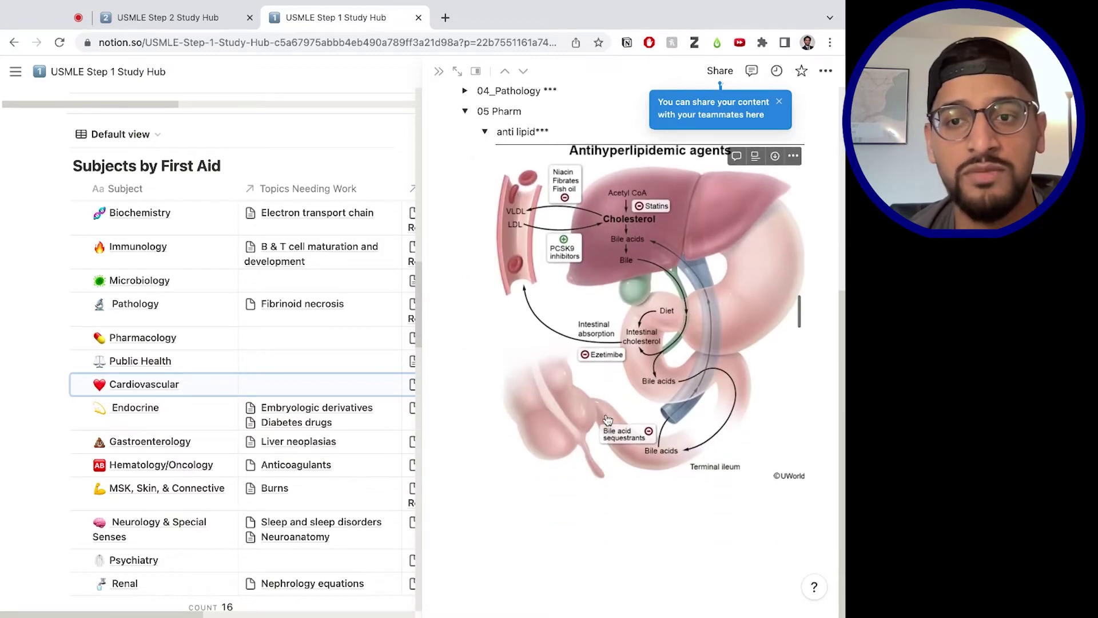
pyautogui.scroll(6, 525, 346)
pyautogui.scroll(-6, 525, 346)
pyautogui.scroll(6, 526, 346)
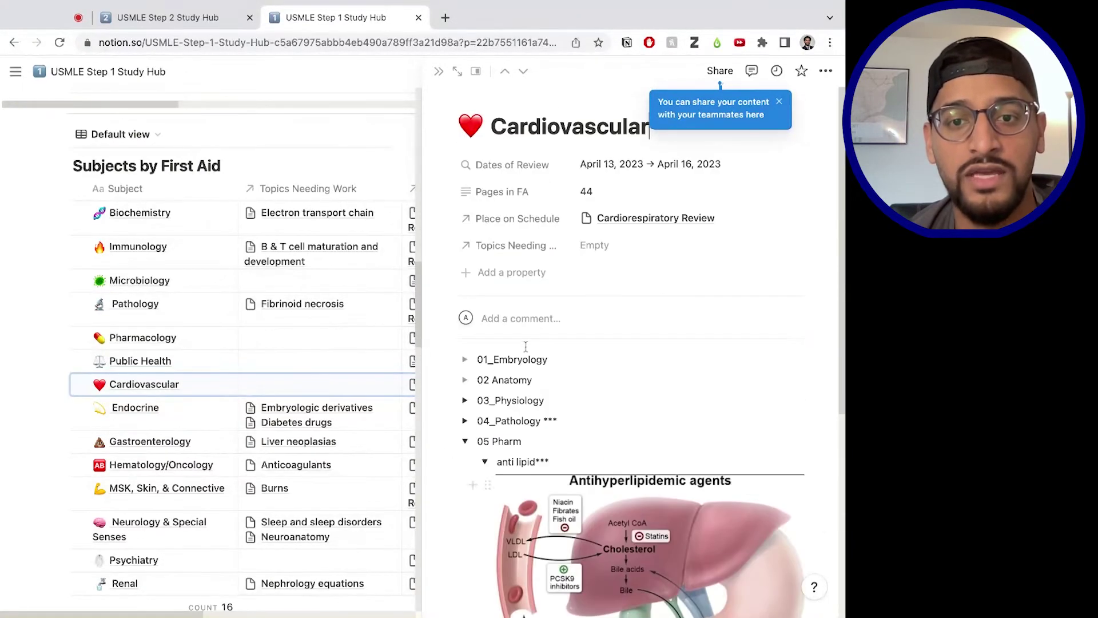
pyautogui.click(485, 461)
pyautogui.click(465, 441)
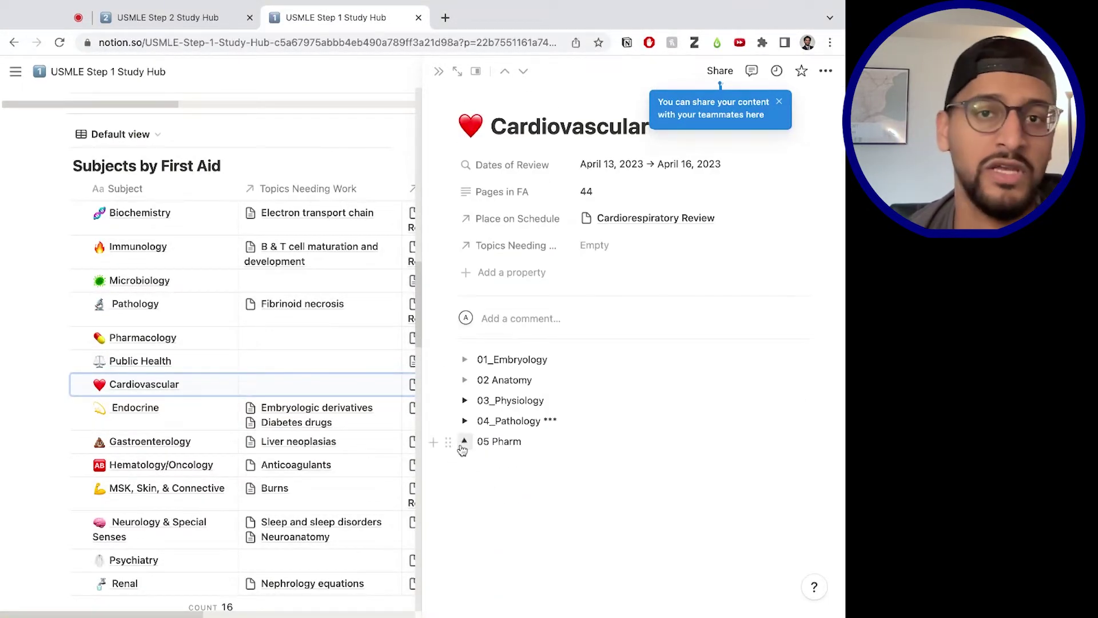
pyautogui.click(438, 72)
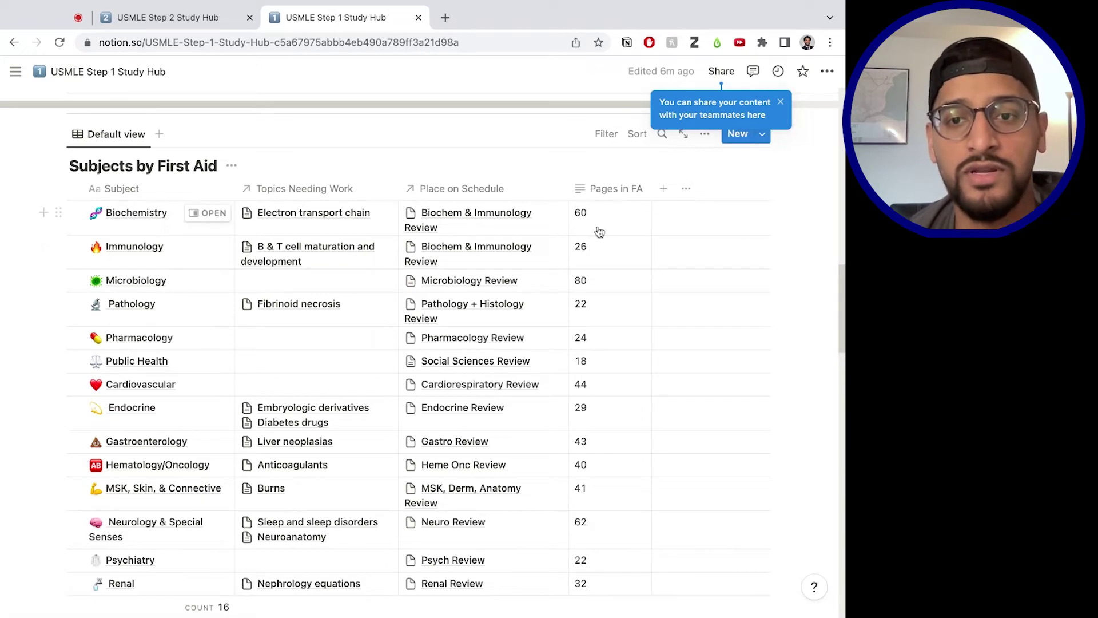
# Add a blank eighth row below Anticoagulants in the Topics Needing Work table.
pyautogui.scroll(-4, 653, 358)
pyautogui.scroll(4, 645, 361)
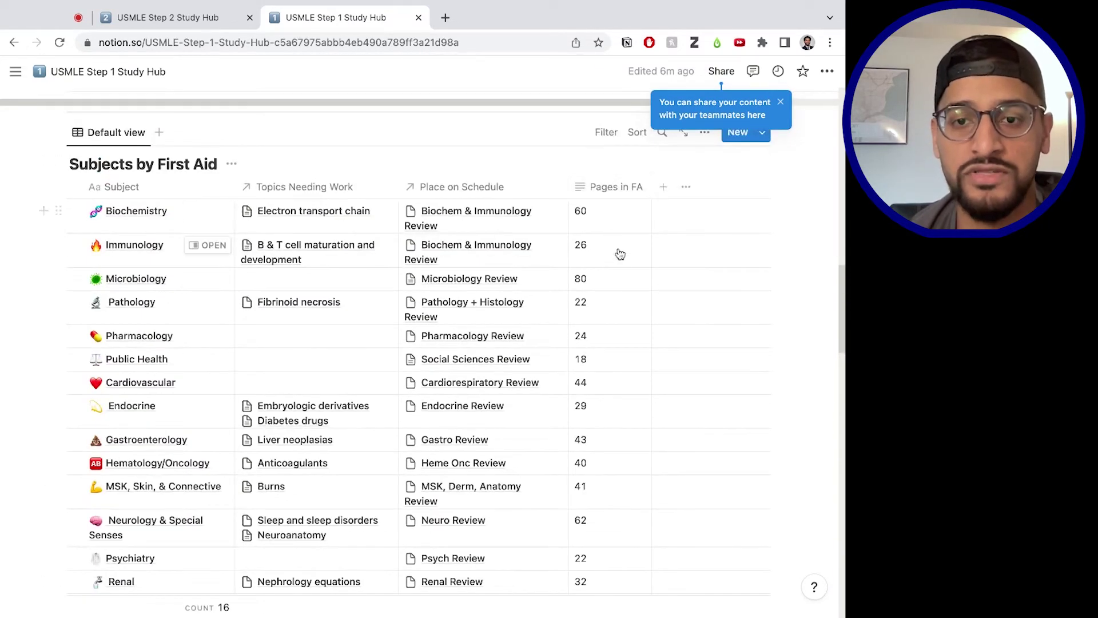
pyautogui.scroll(-4, 598, 346)
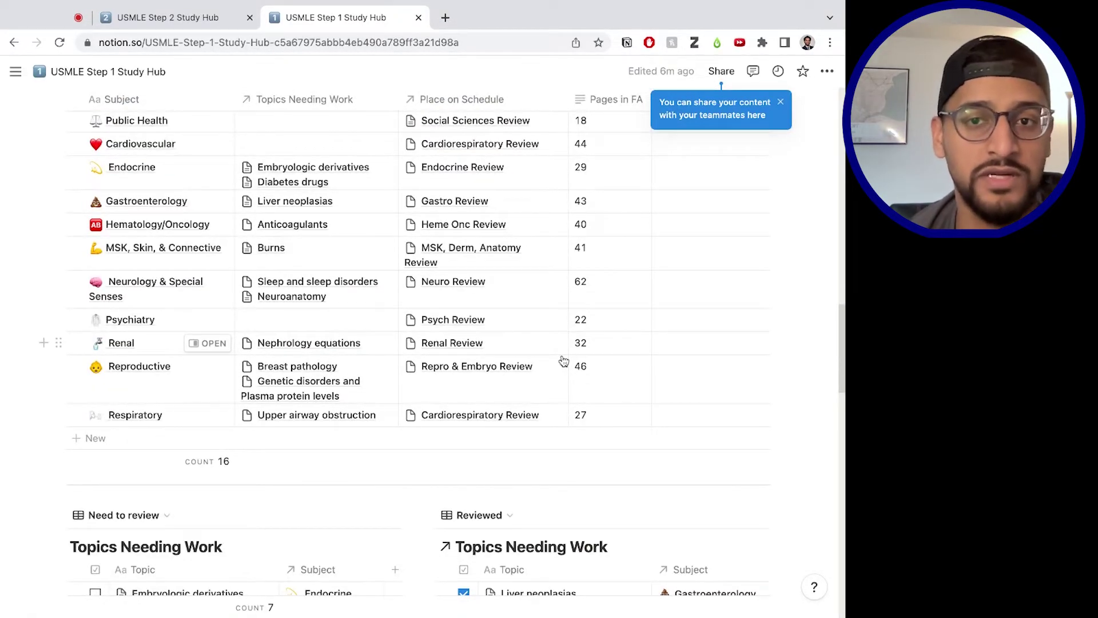
pyautogui.scroll(1, 553, 366)
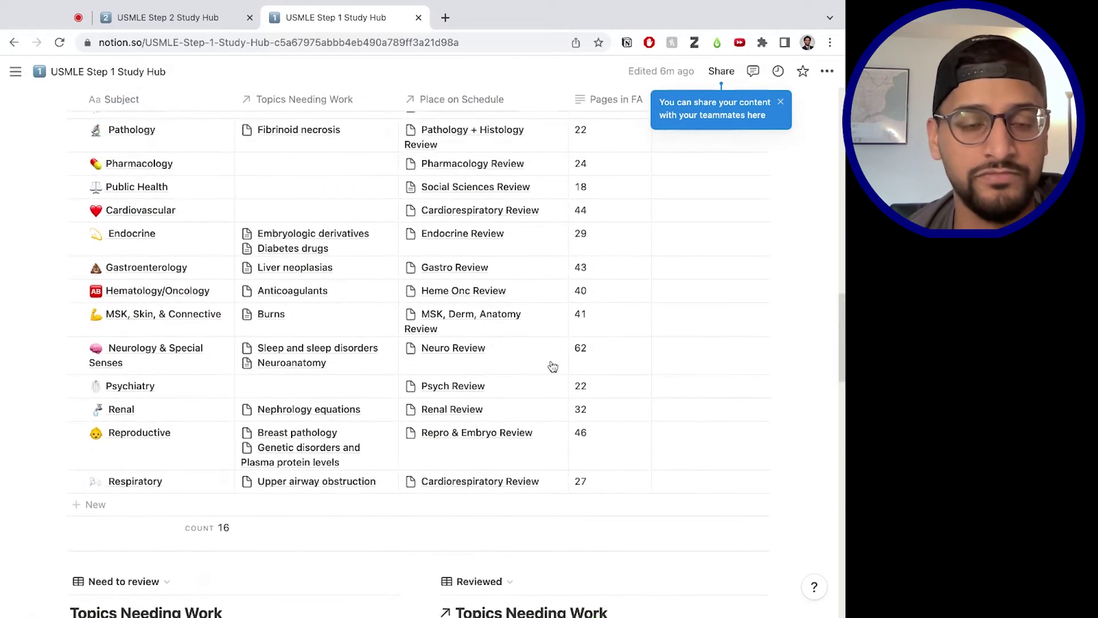
pyautogui.scroll(-6, 552, 366)
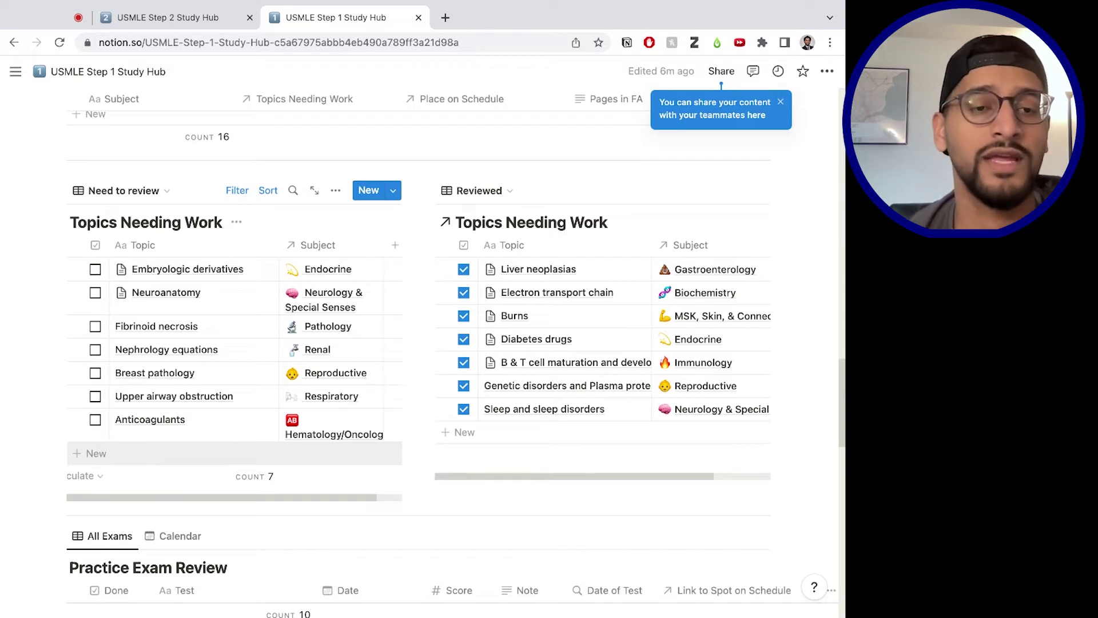
pyautogui.click(94, 452)
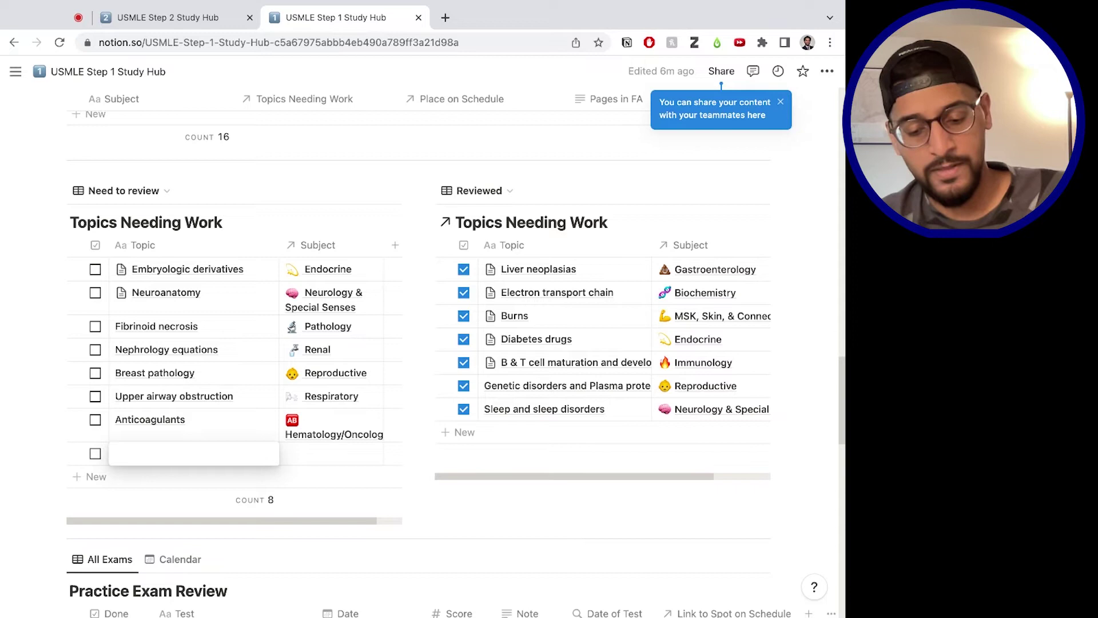
# Name the new topic 'Cardaic physiology' and link its Subject to Cardiovascular.
pyautogui.write('Cardaic physiolo')
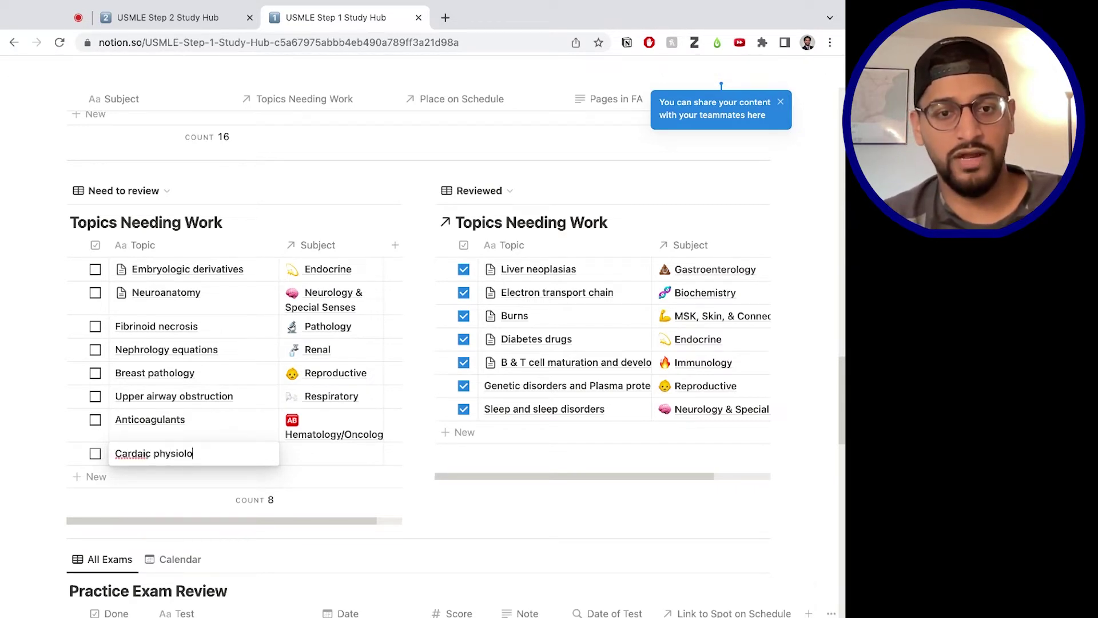
pyautogui.write('gy')
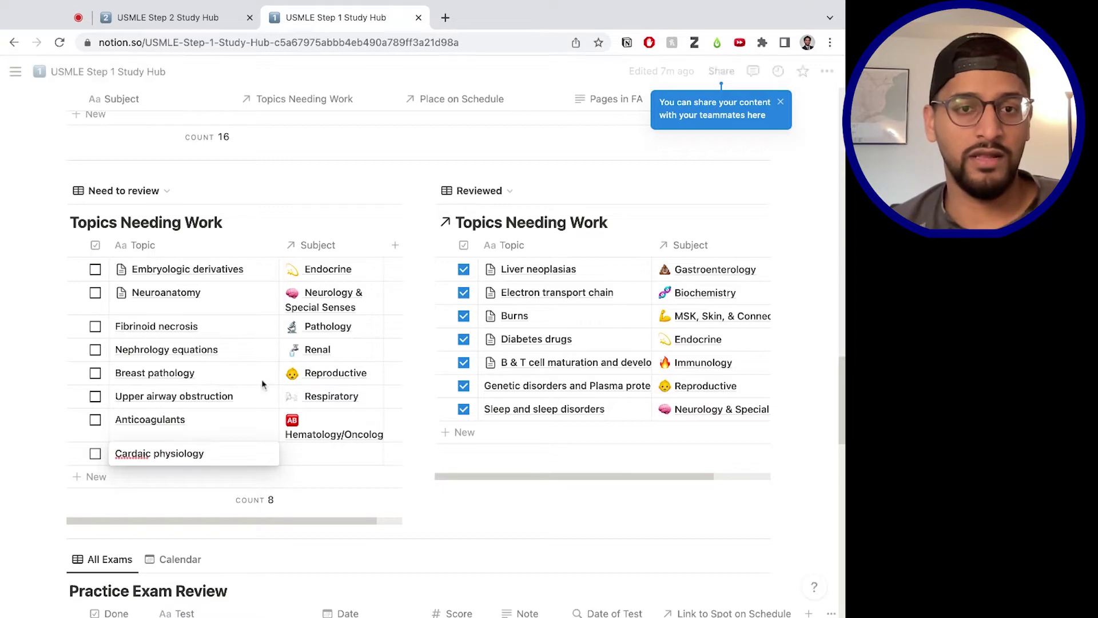
pyautogui.press('Escape')
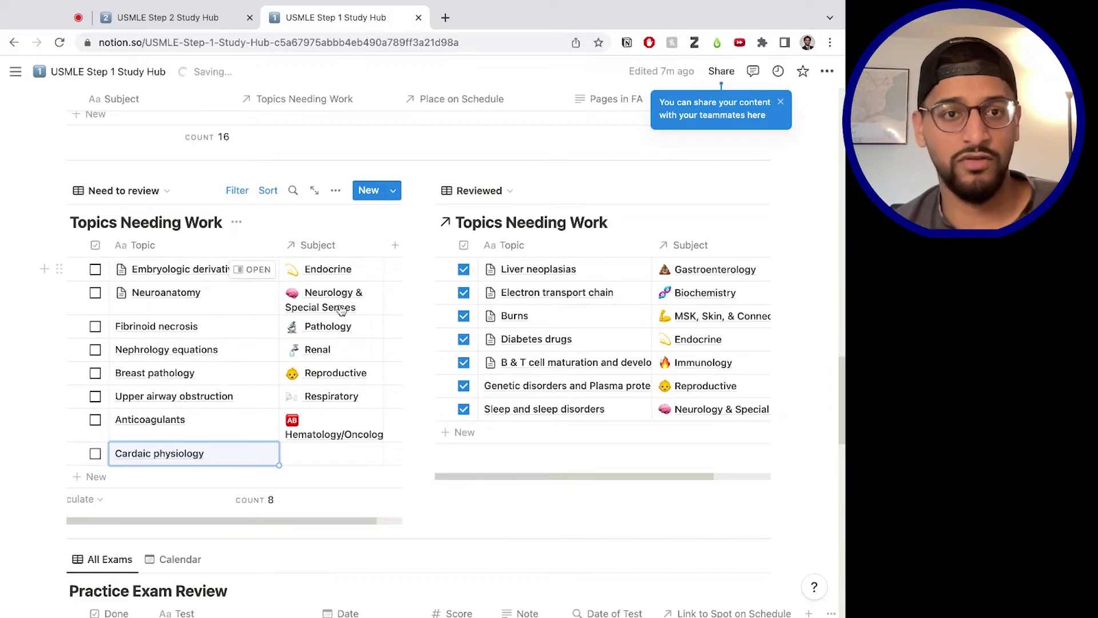
pyautogui.scroll(-10, 317, 428)
pyautogui.scroll(-9, 316, 428)
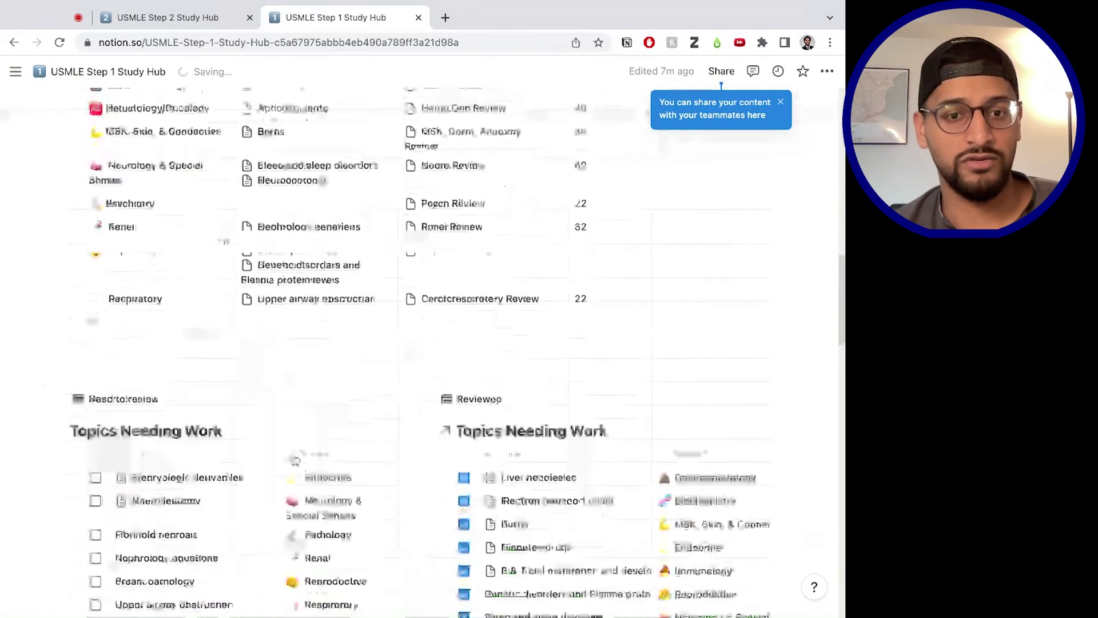
pyautogui.click(319, 509)
pyautogui.write('card')
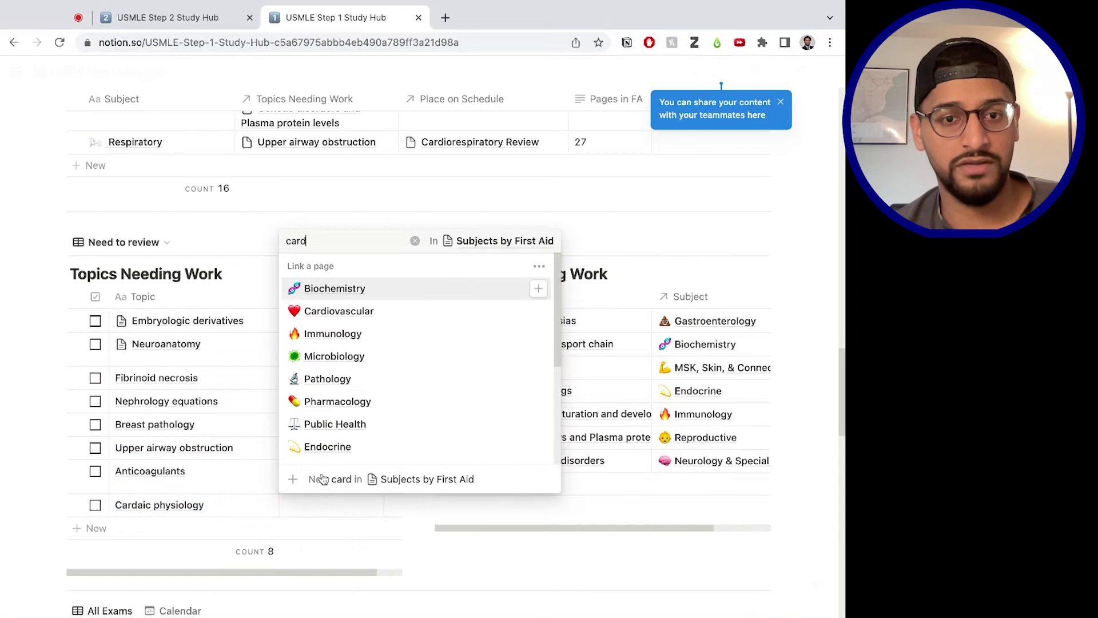
pyautogui.click(298, 446)
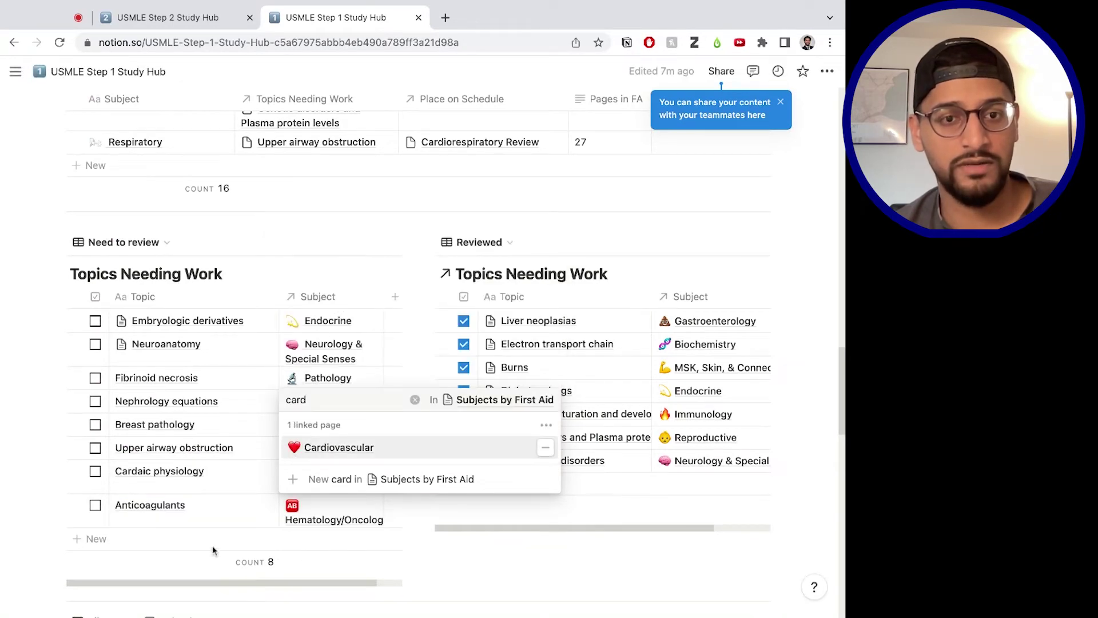
pyautogui.press('Escape')
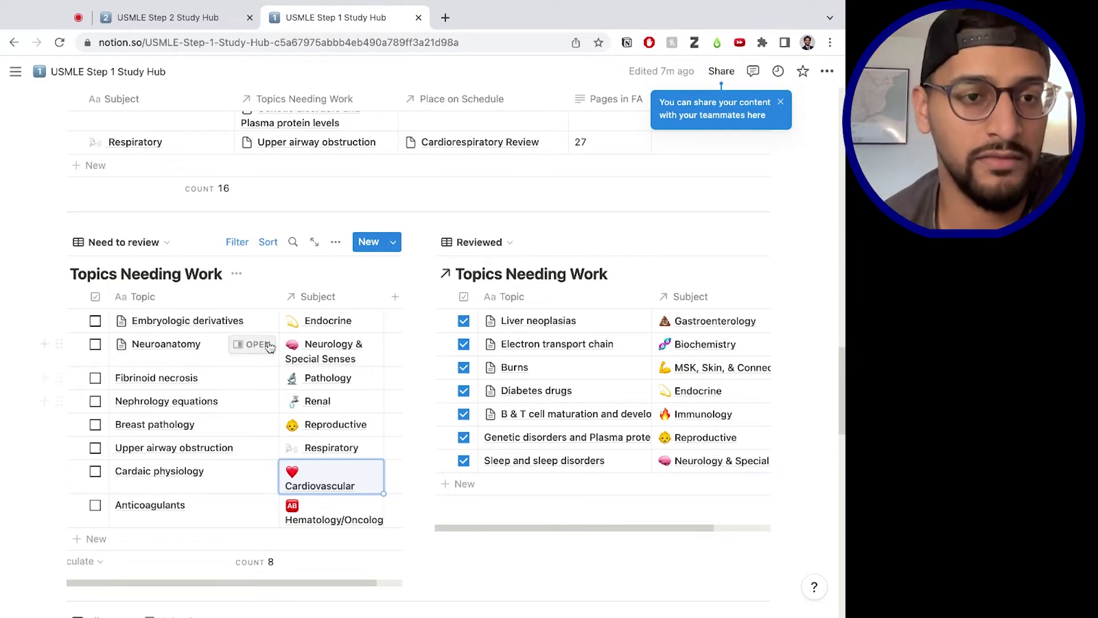
pyautogui.click(252, 320)
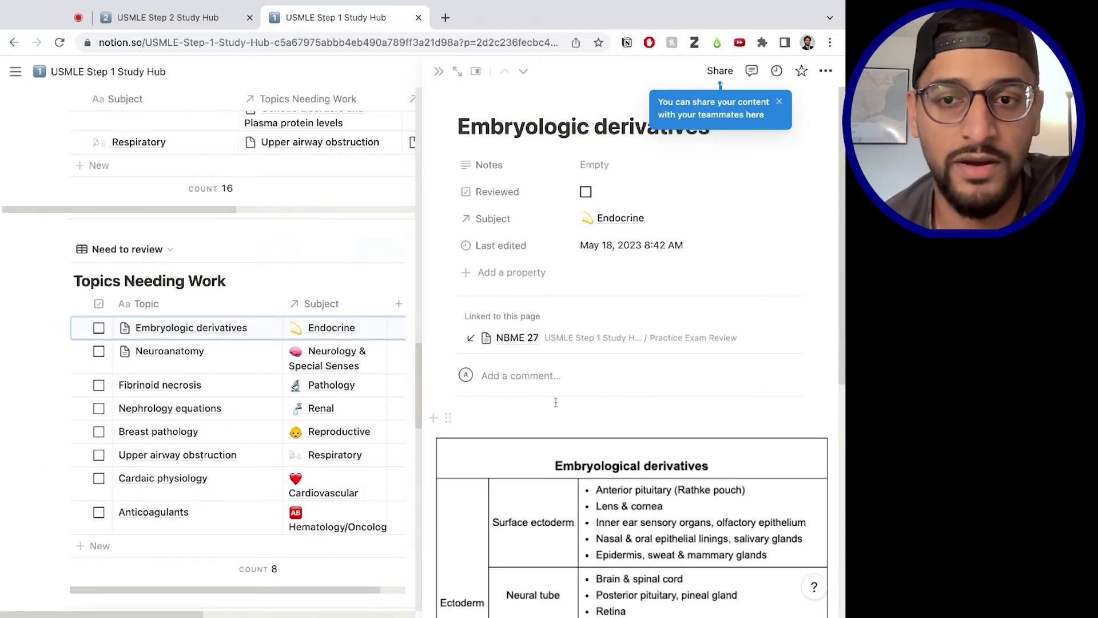
pyautogui.scroll(-5, 559, 476)
pyautogui.scroll(-3, 564, 421)
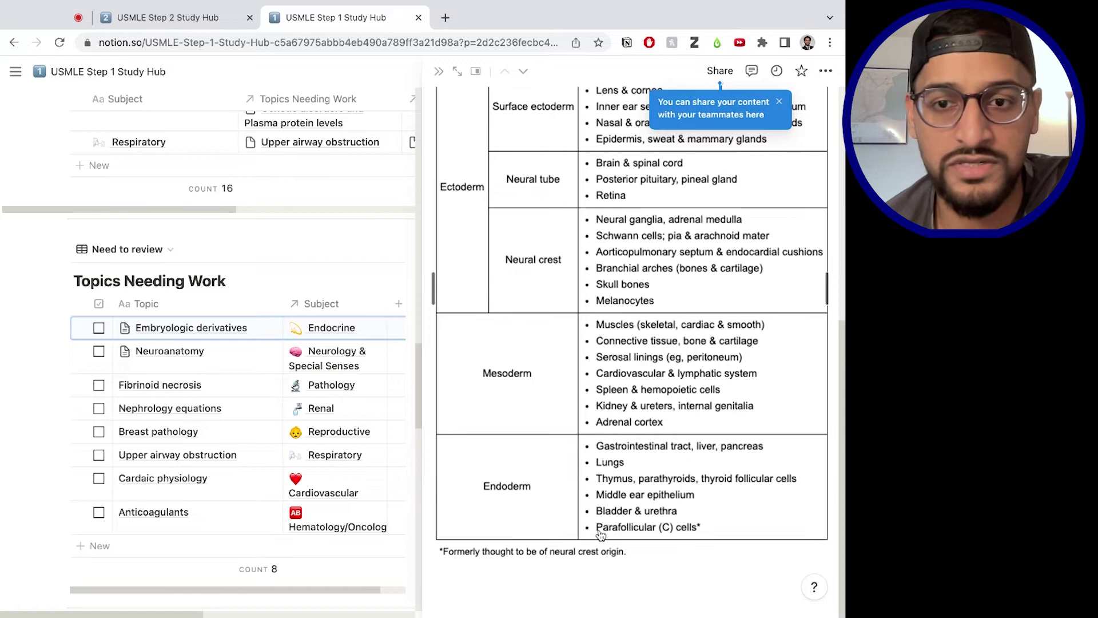
pyautogui.scroll(10, 601, 515)
pyautogui.scroll(-10, 572, 400)
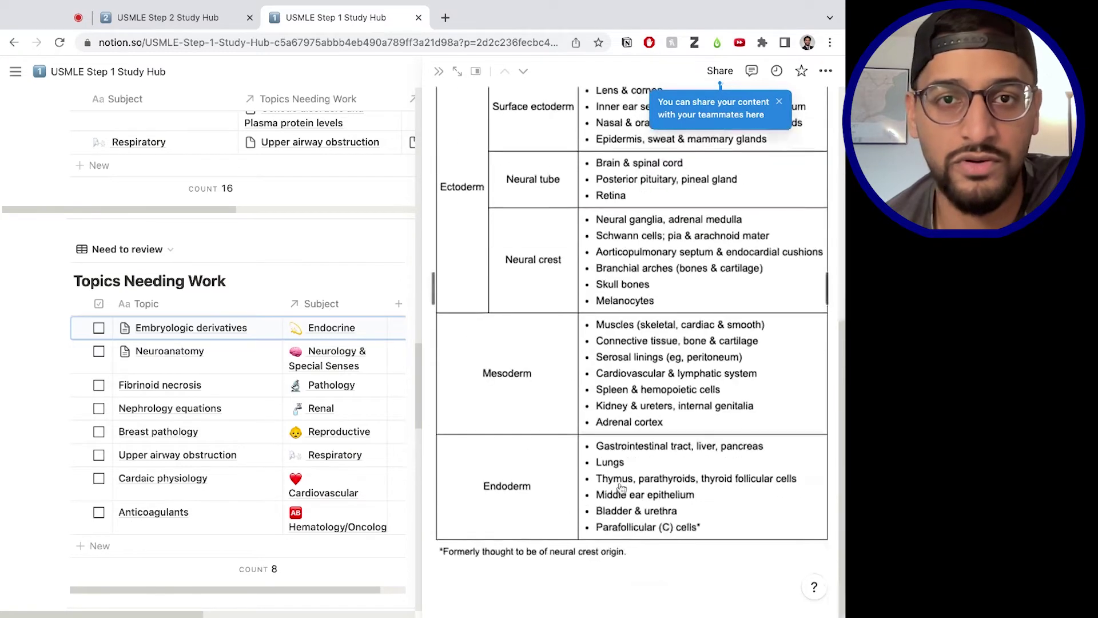
pyautogui.click(439, 71)
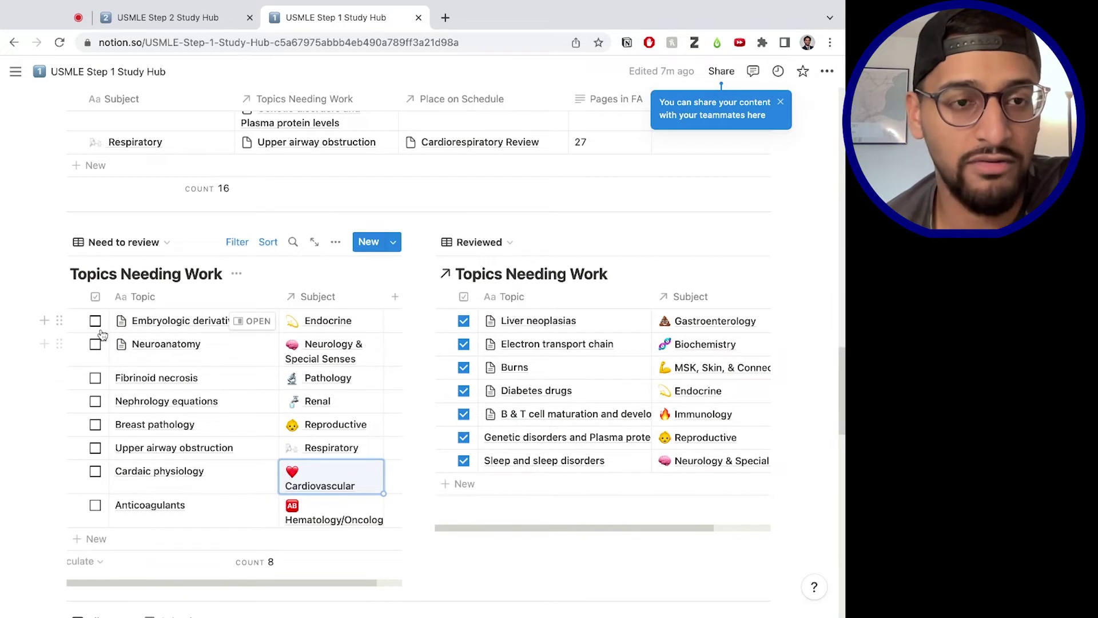
# Mark Embryologic derivatives as reviewed, then tick and untick Neuroanatomy to demonstrate the move.
pyautogui.click(95, 322)
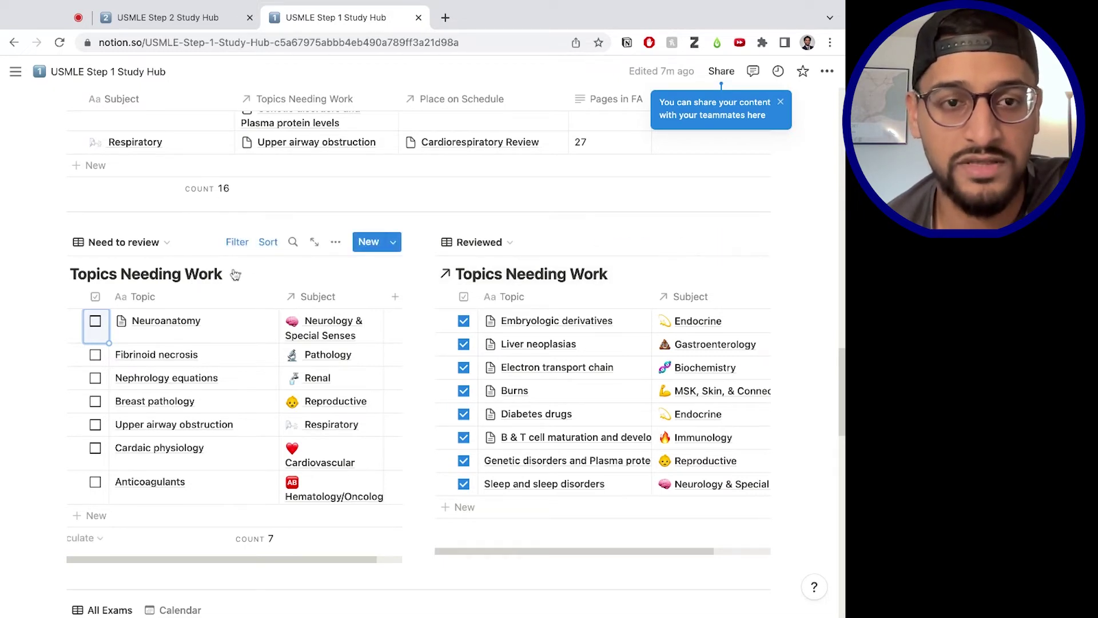
pyautogui.doubleClick(195, 272)
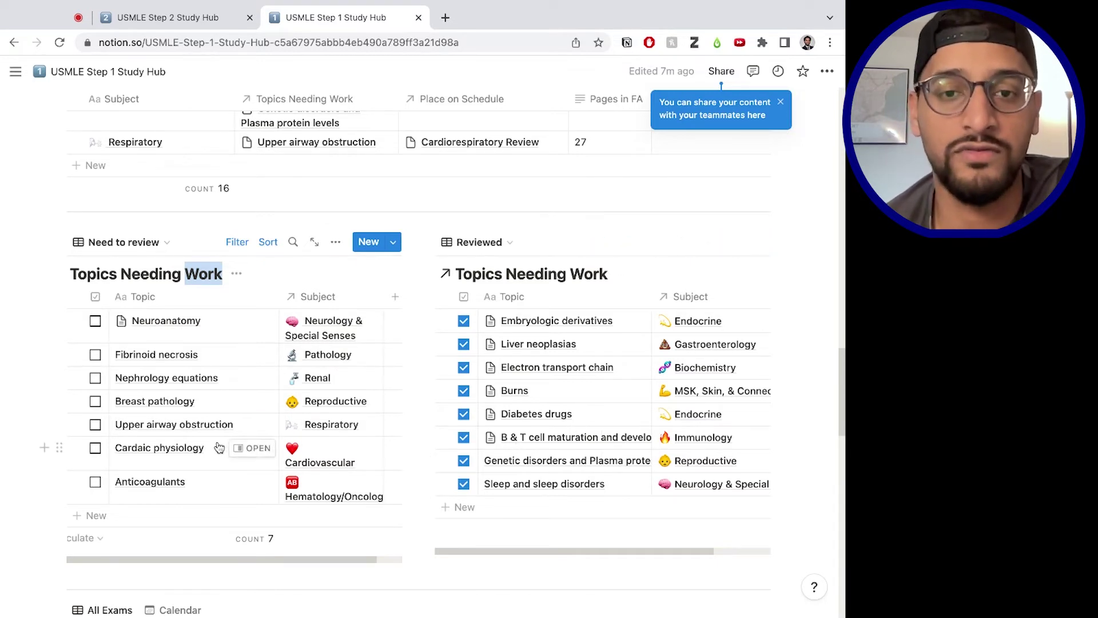
pyautogui.click(95, 320)
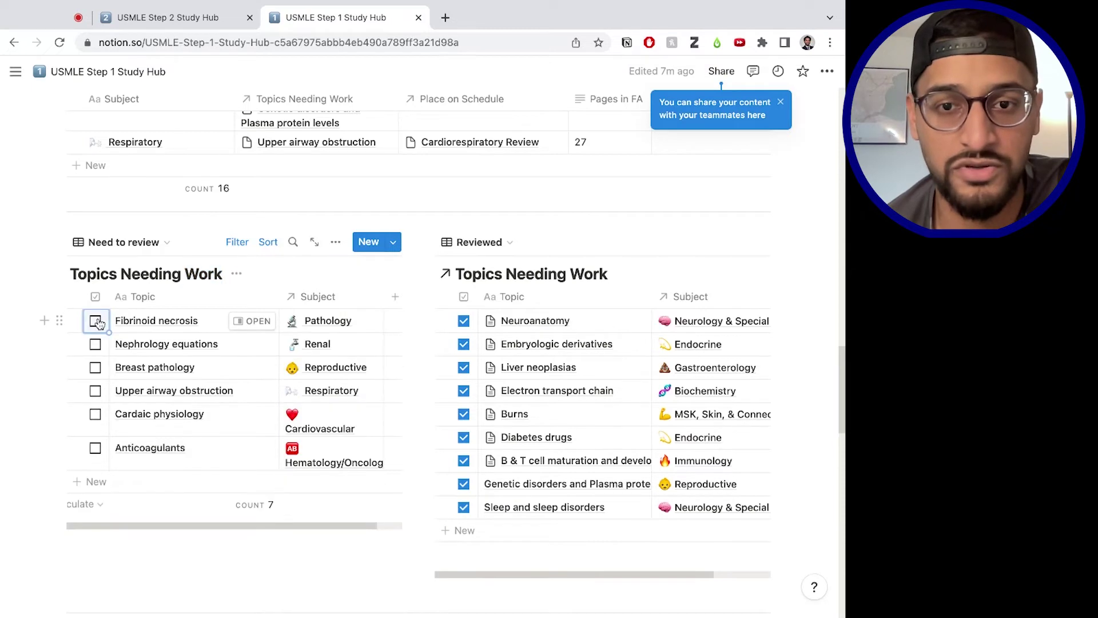
pyautogui.click(464, 322)
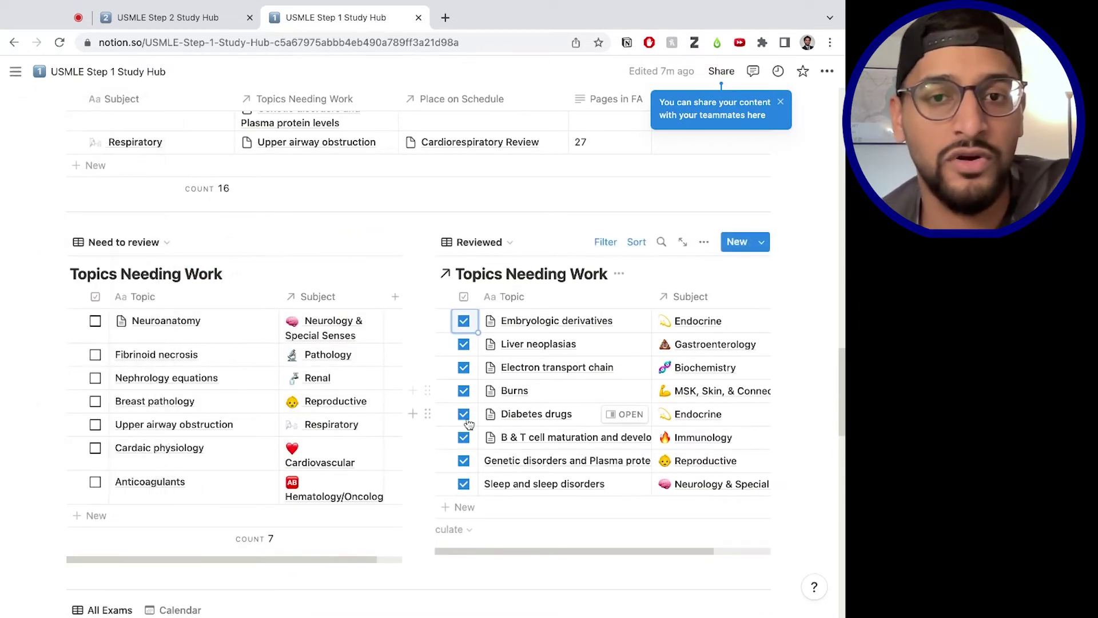
pyautogui.scroll(-2, 416, 486)
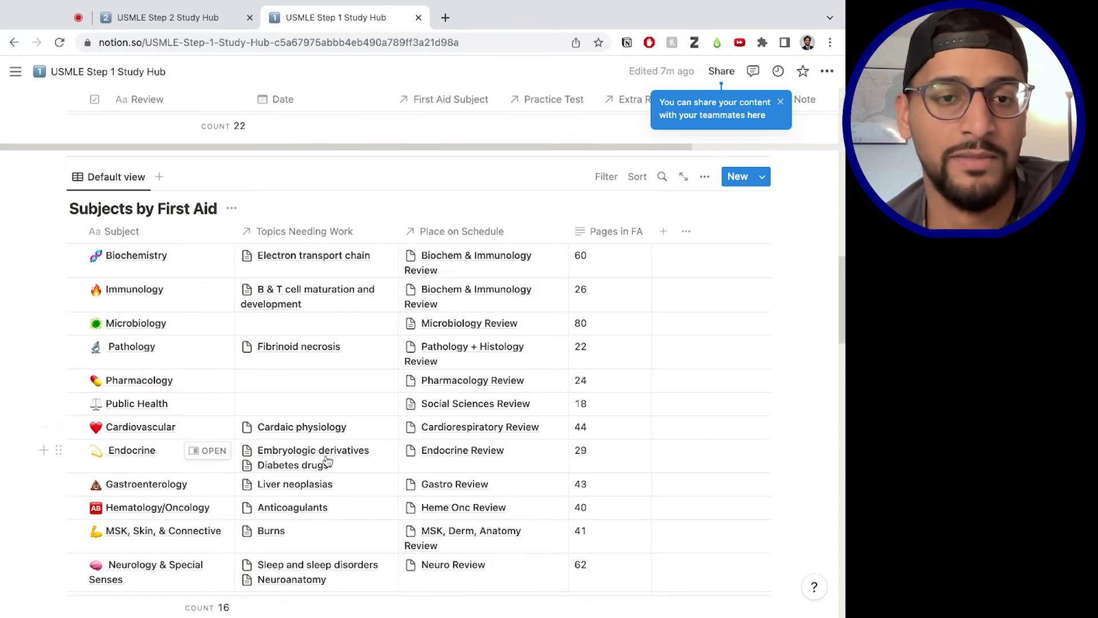
pyautogui.scroll(-5, 287, 534)
pyautogui.scroll(-4, 287, 534)
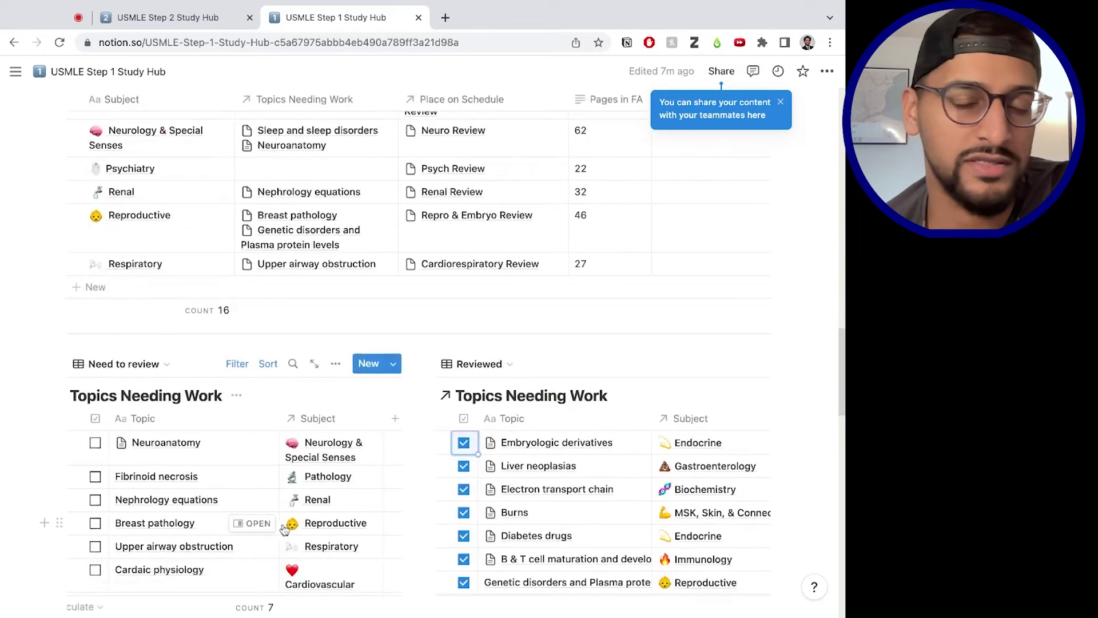
pyautogui.scroll(-4, 272, 520)
pyautogui.scroll(-2, 336, 449)
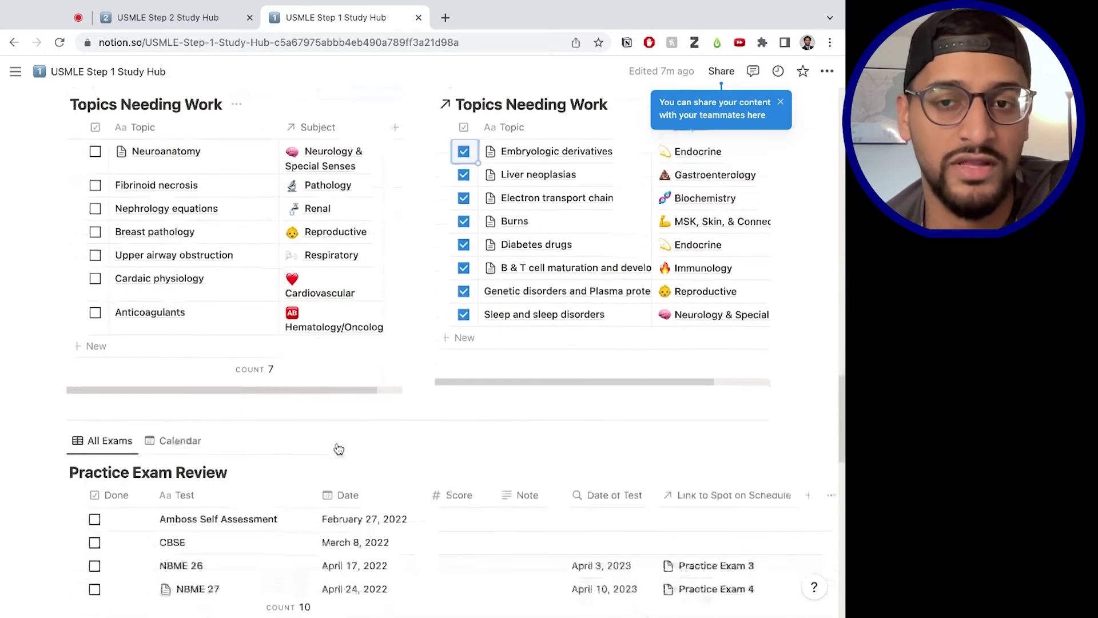
pyautogui.scroll(-2, 338, 448)
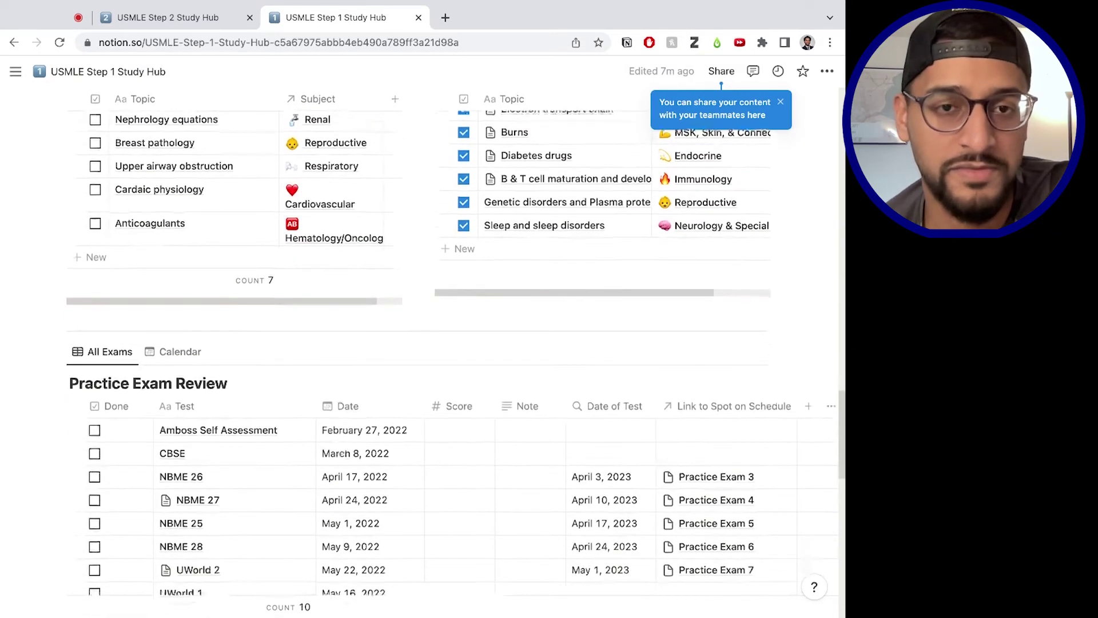
pyautogui.scroll(1, 452, 353)
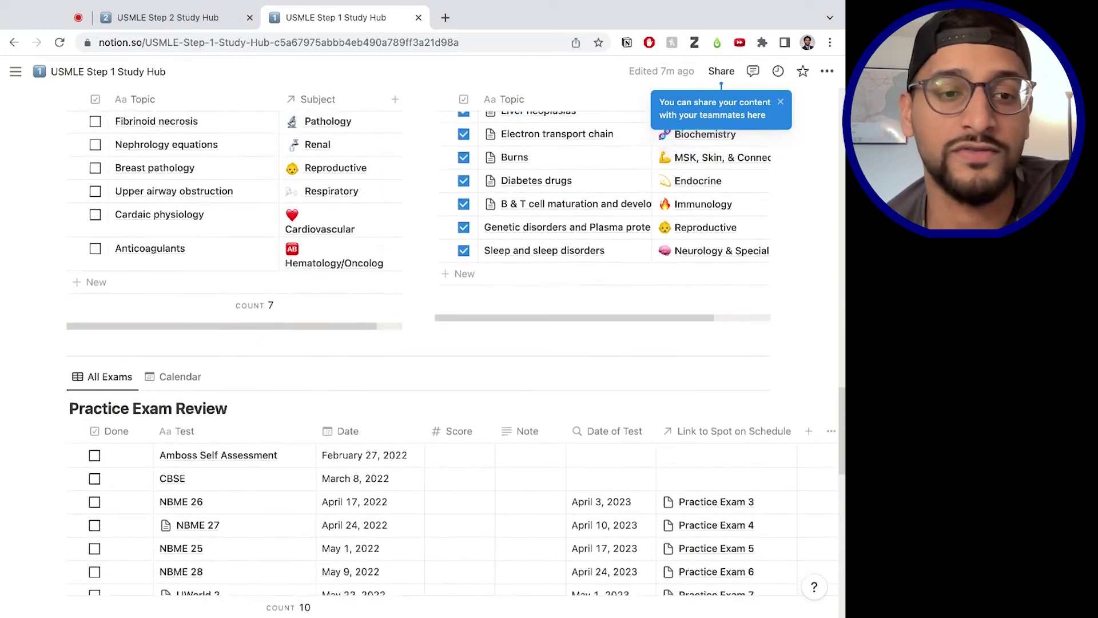
pyautogui.scroll(-3, 343, 468)
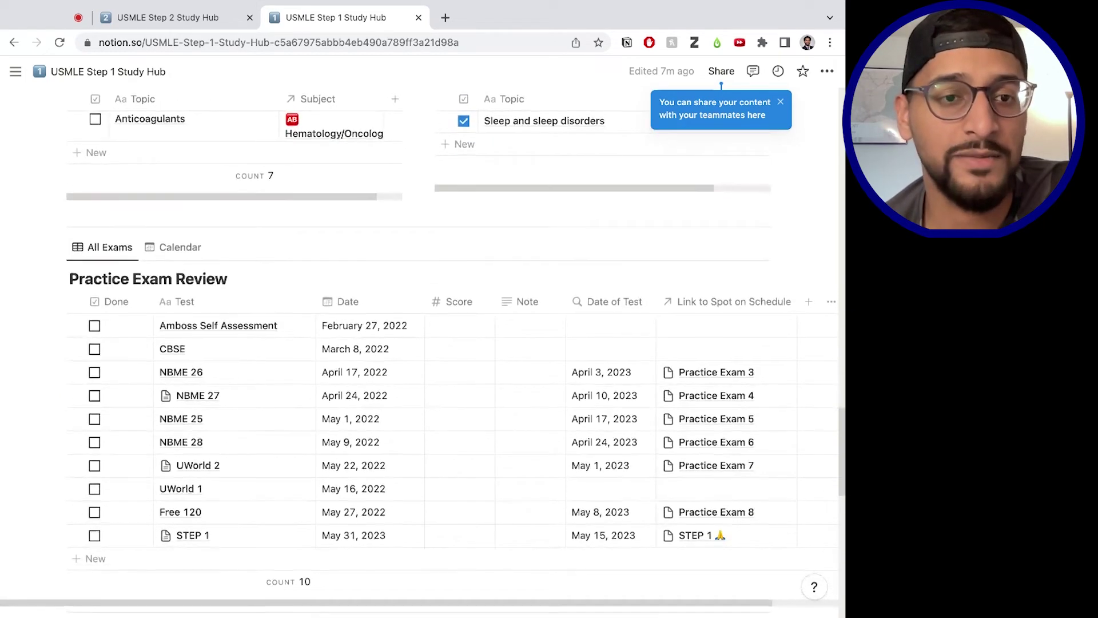
pyautogui.scroll(-5, 349, 481)
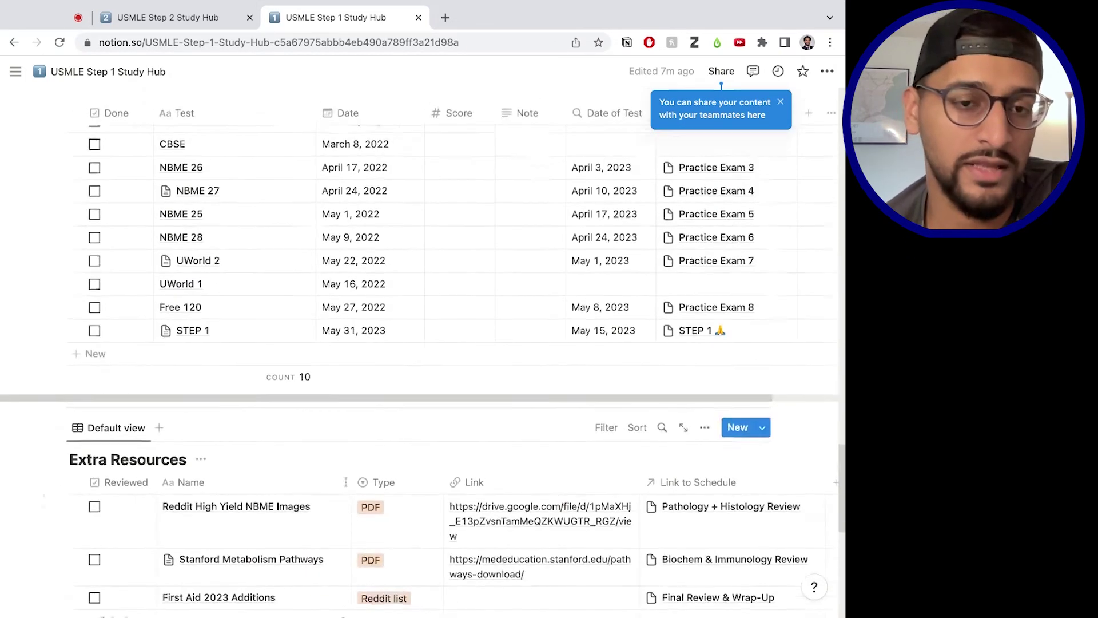
pyautogui.scroll(7, 331, 469)
pyautogui.scroll(-3, 331, 467)
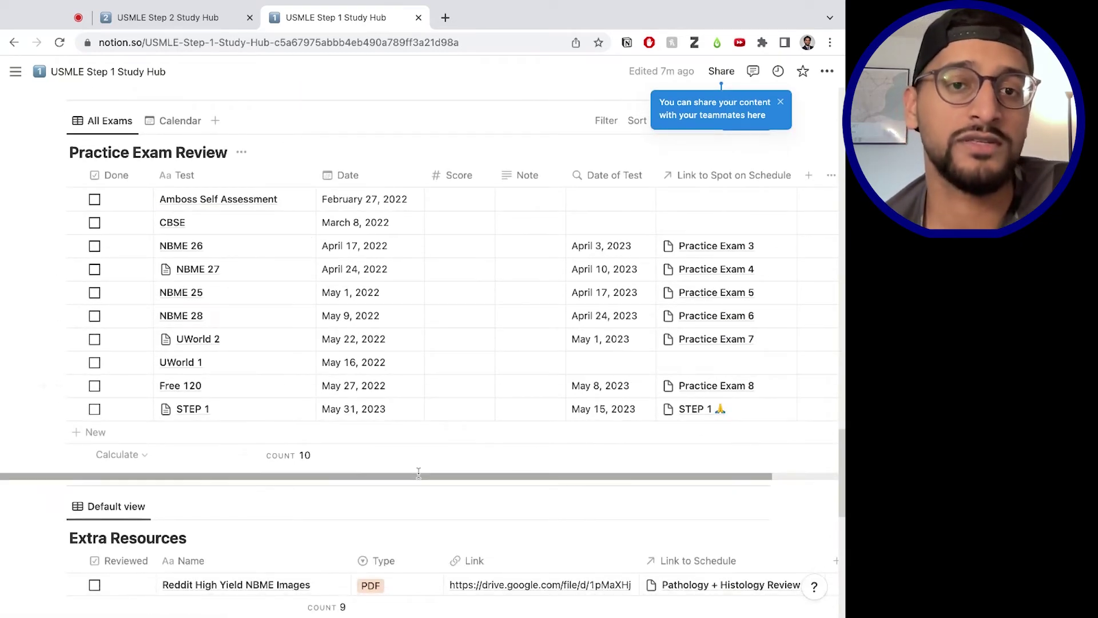
pyautogui.scroll(1, 327, 373)
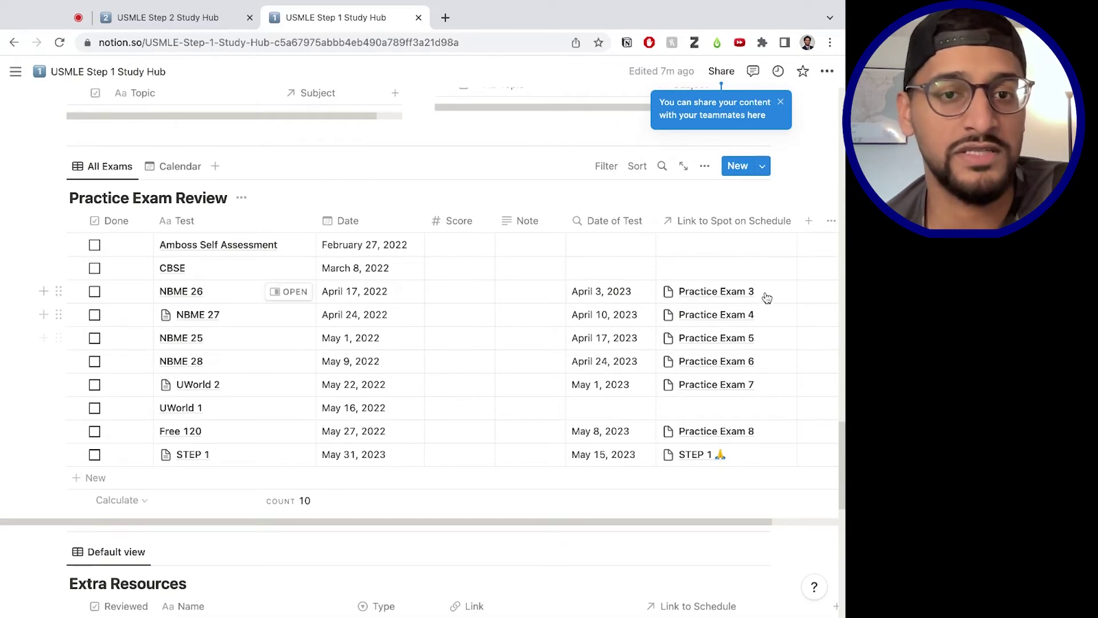
pyautogui.click(712, 293)
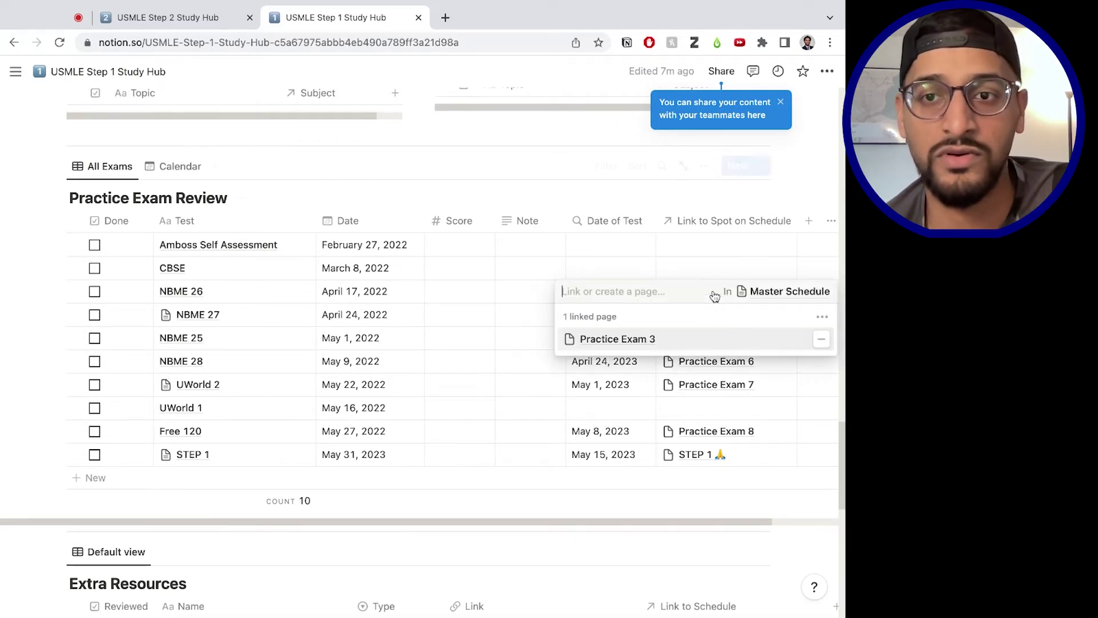
pyautogui.click(534, 259)
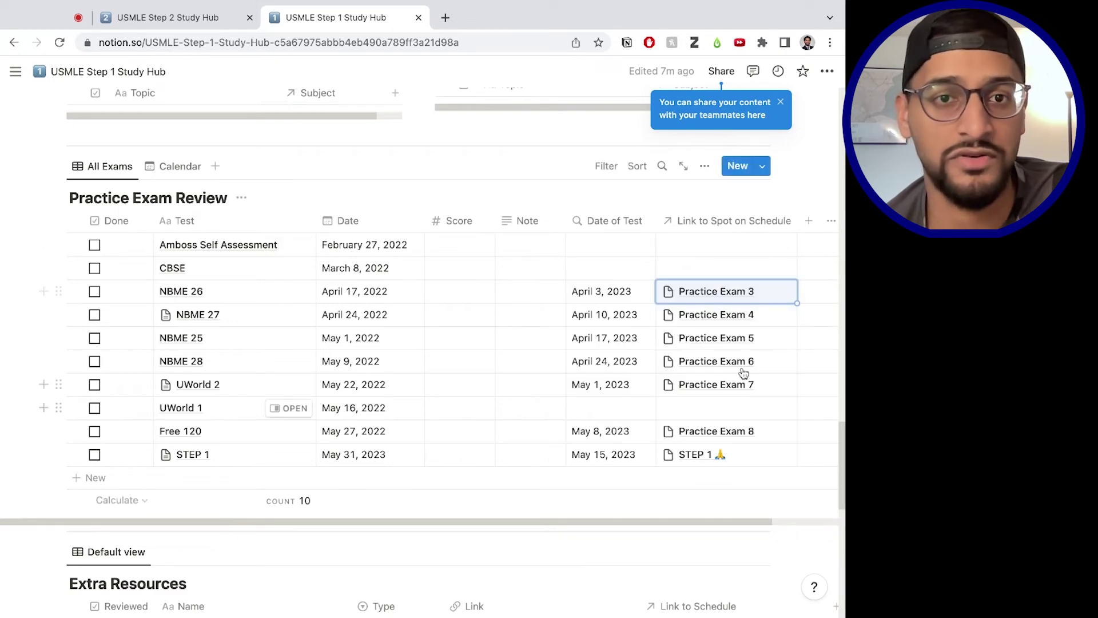
pyautogui.scroll(15, 399, 399)
pyautogui.scroll(-10, 400, 400)
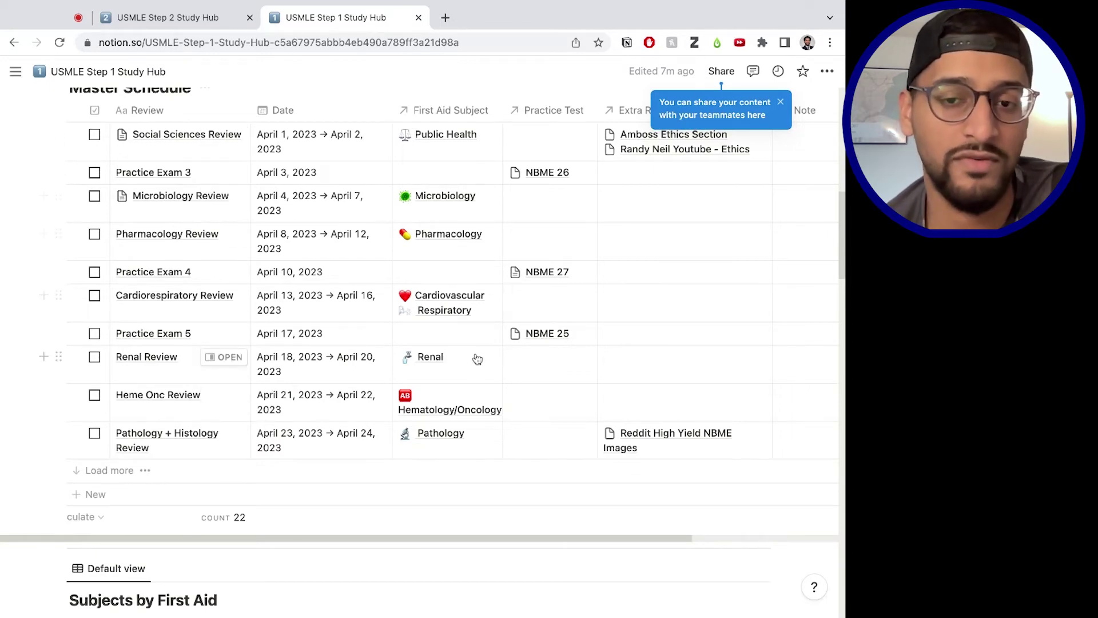
pyautogui.scroll(-1, 469, 448)
pyautogui.scroll(-15, 467, 447)
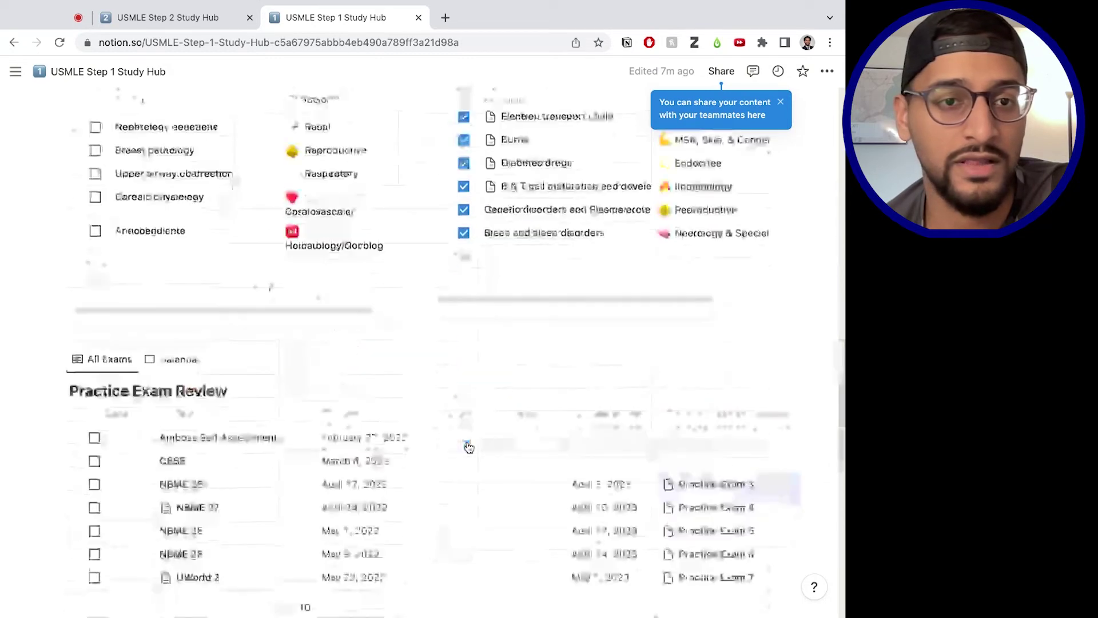
pyautogui.scroll(5, 280, 372)
pyautogui.scroll(-2, 280, 375)
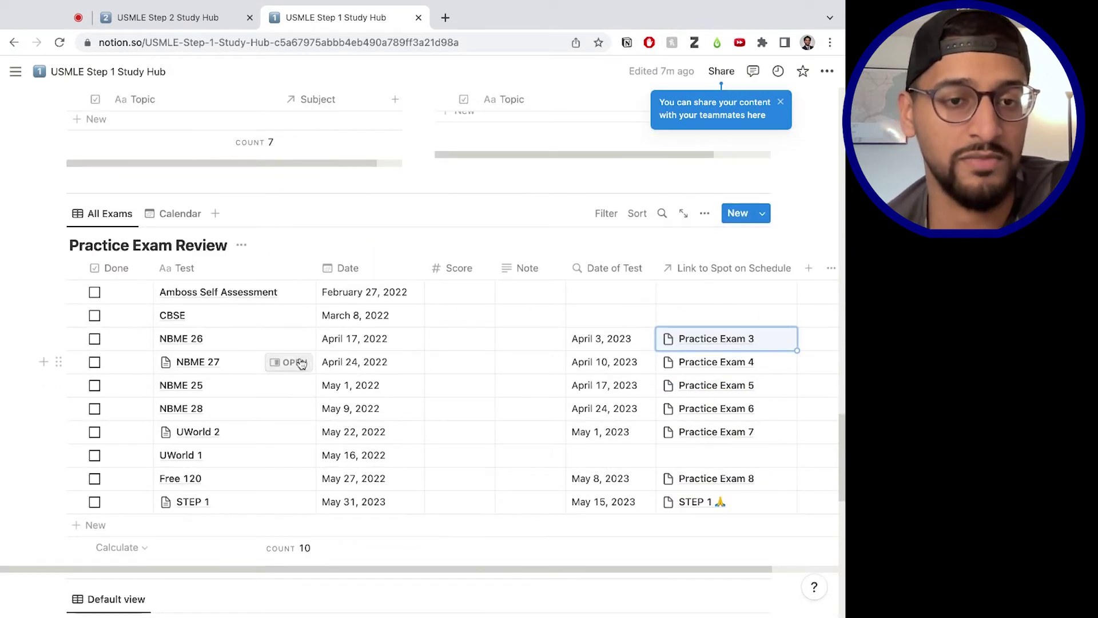
pyautogui.click(290, 362)
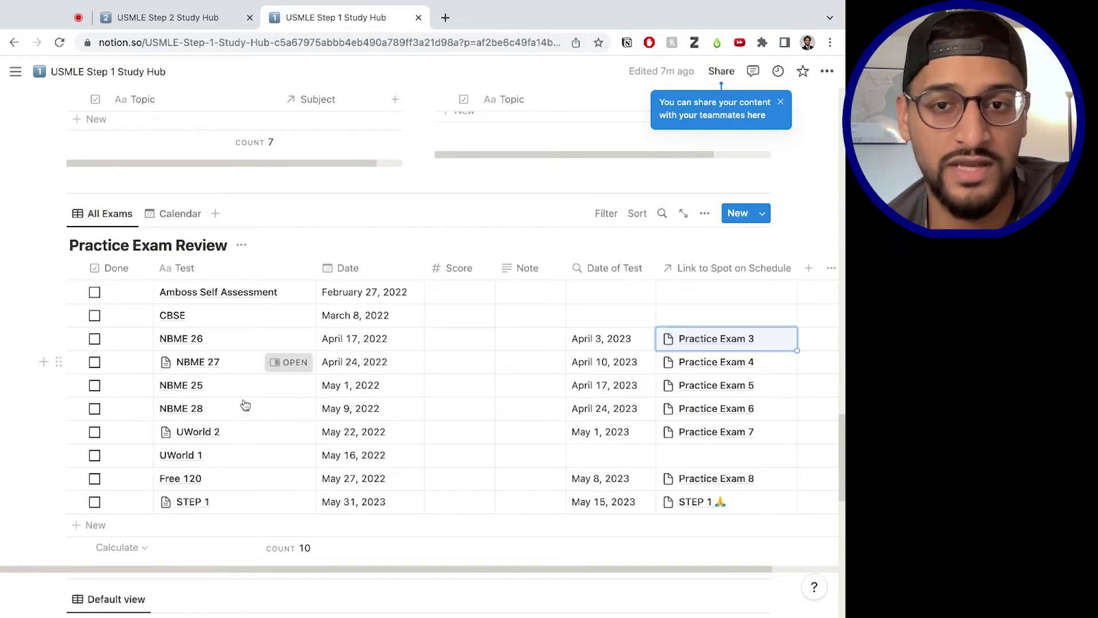
pyautogui.scroll(-3, 589, 490)
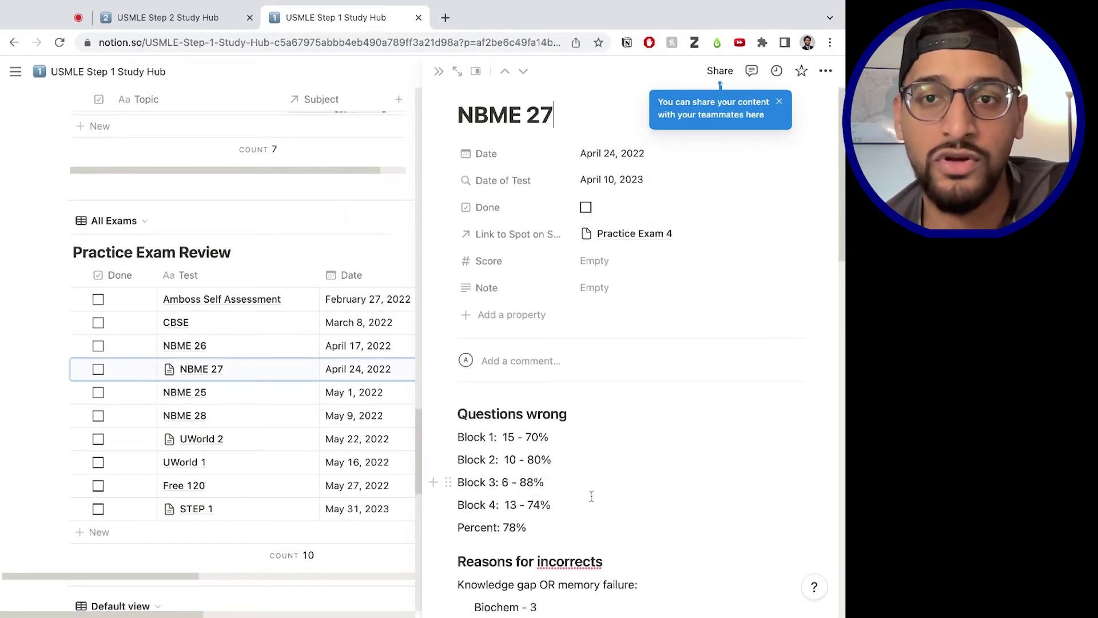
pyautogui.scroll(-2, 591, 496)
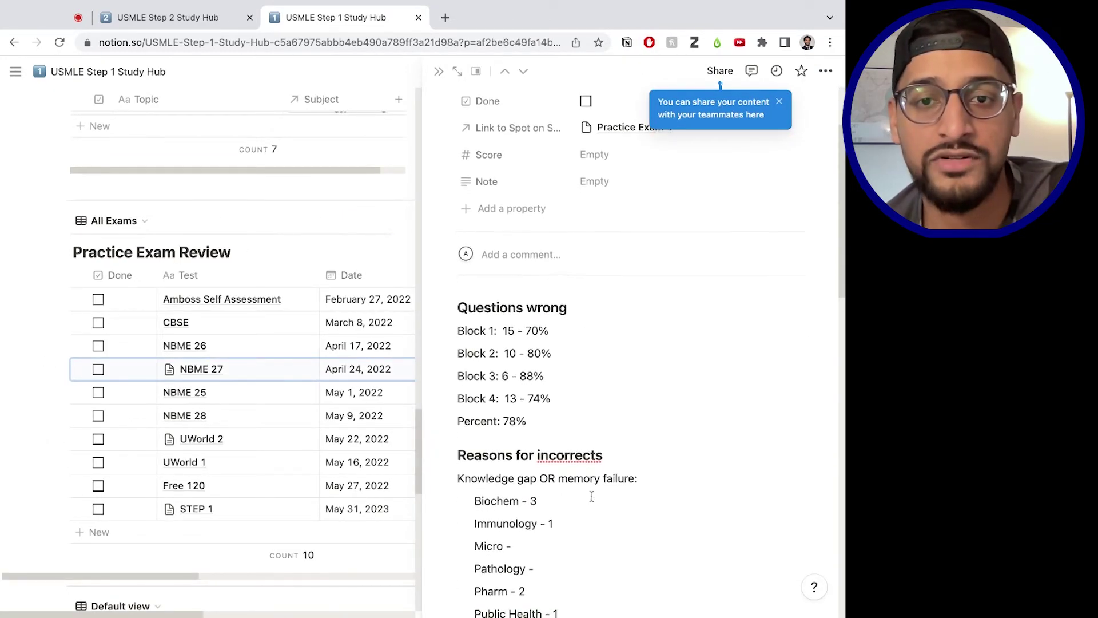
pyautogui.moveTo(464, 300); pyautogui.dragTo(551, 374)
pyautogui.click(551, 374)
pyautogui.scroll(-1, 572, 404)
pyautogui.scroll(-1, 572, 405)
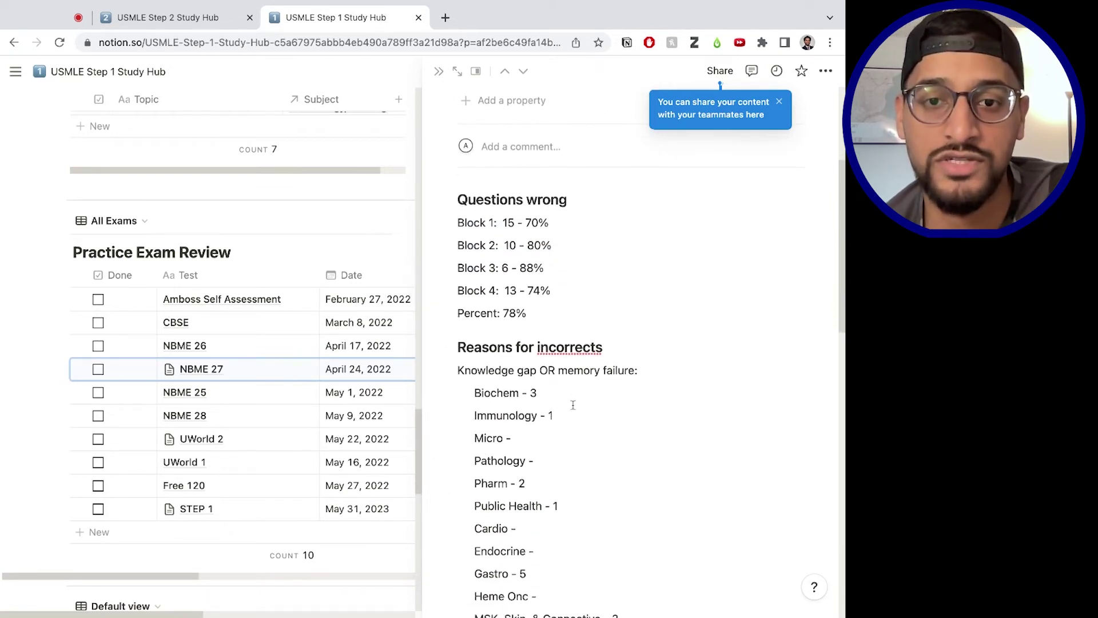
pyautogui.scroll(-4, 572, 404)
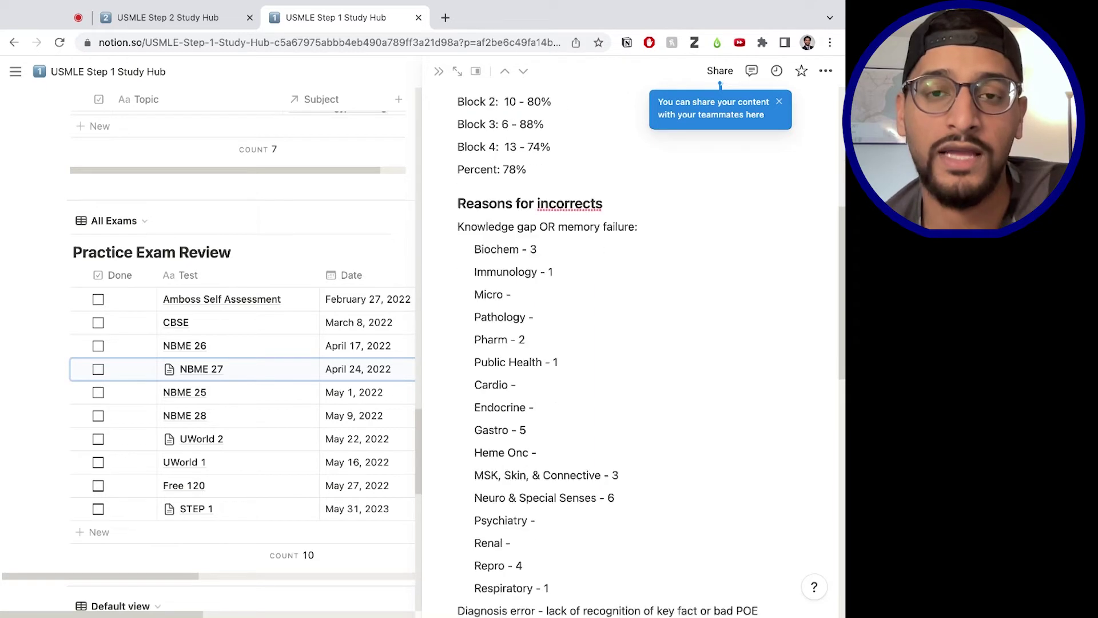
pyautogui.scroll(-1, 561, 408)
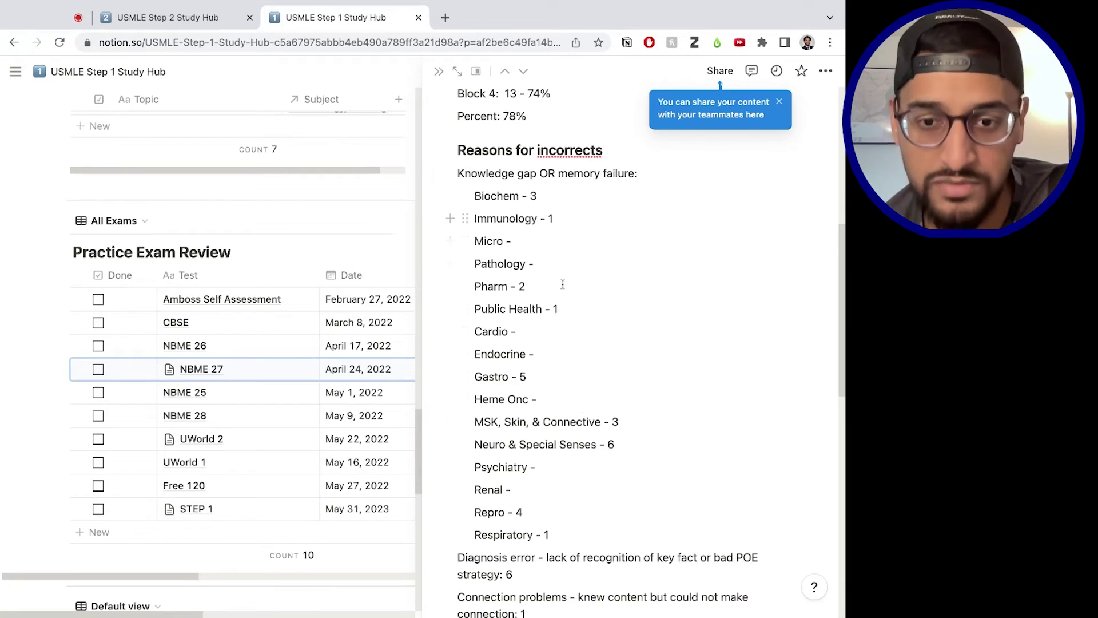
pyautogui.scroll(-4, 527, 518)
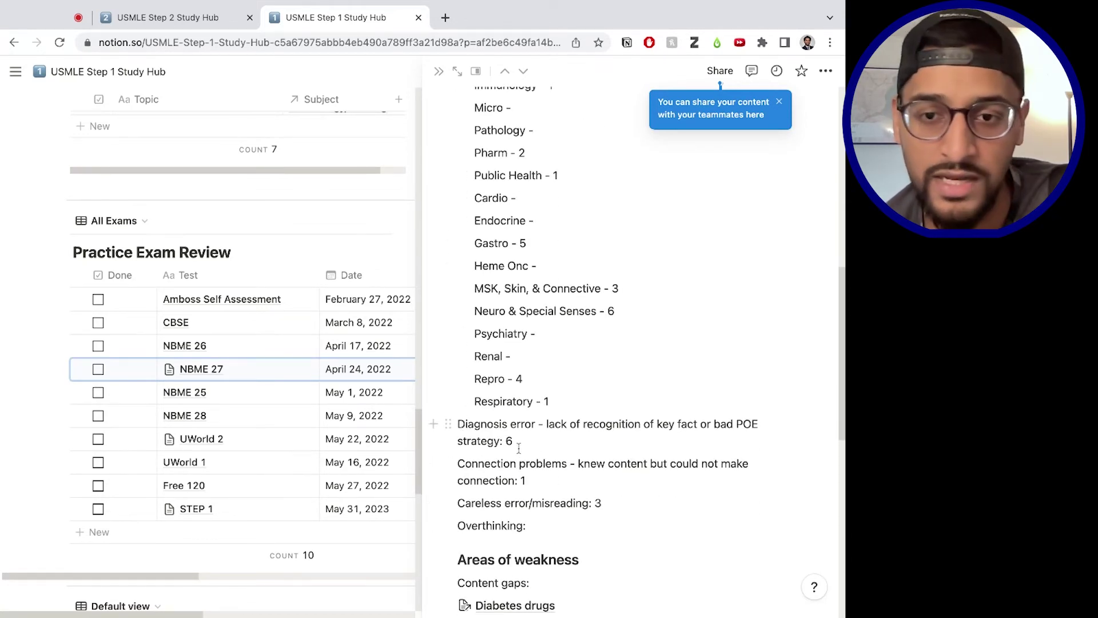
pyautogui.scroll(-3, 519, 447)
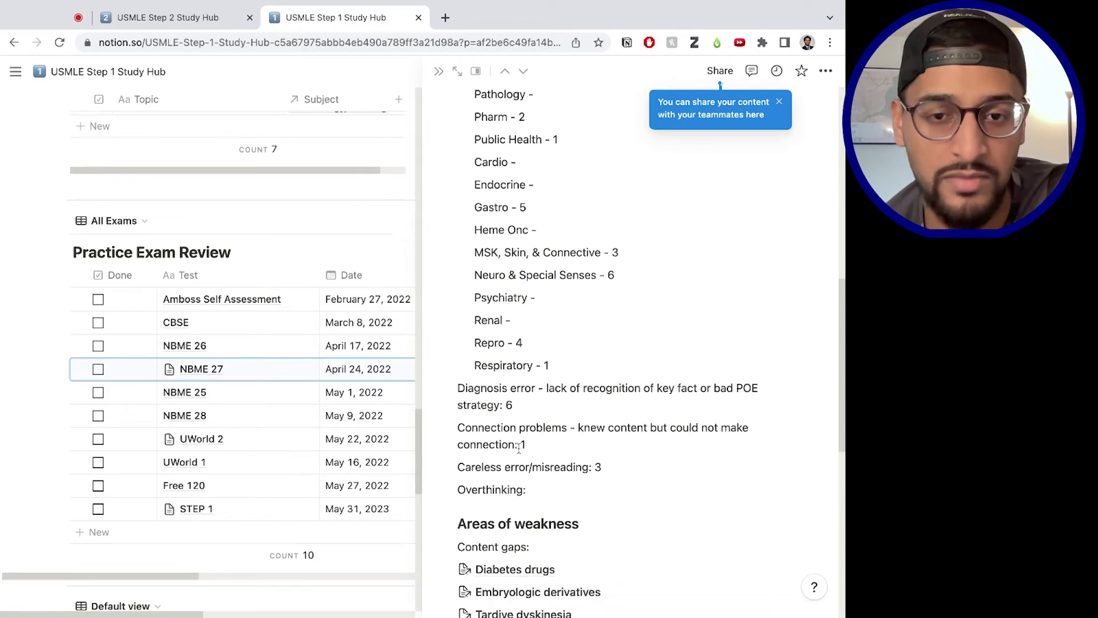
pyautogui.scroll(-2, 650, 352)
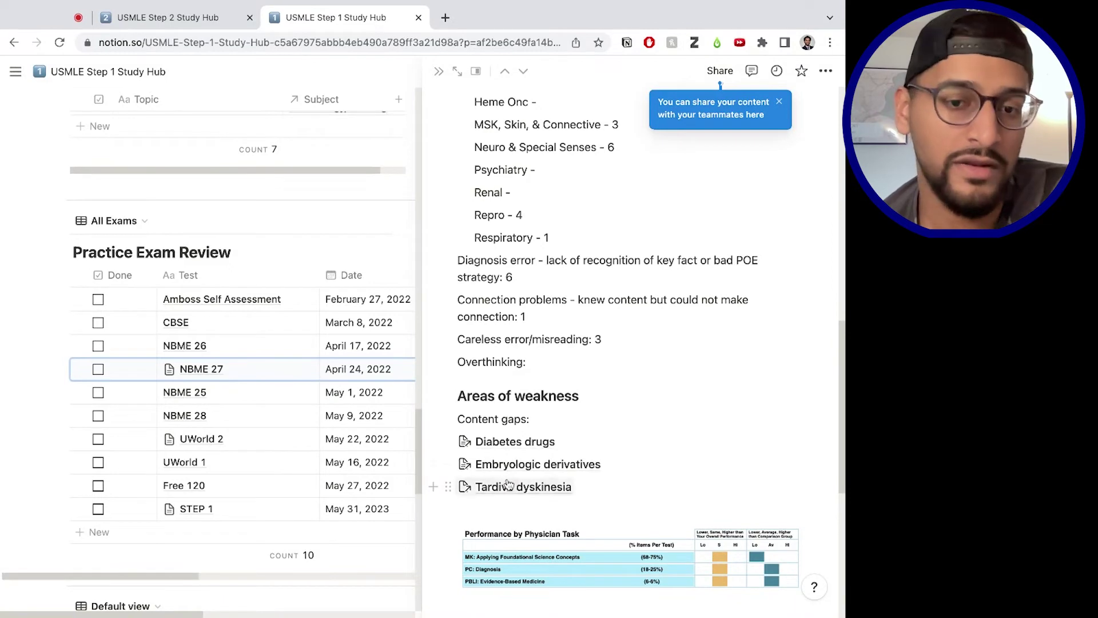
pyautogui.scroll(-2, 578, 466)
pyautogui.scroll(-7, 578, 466)
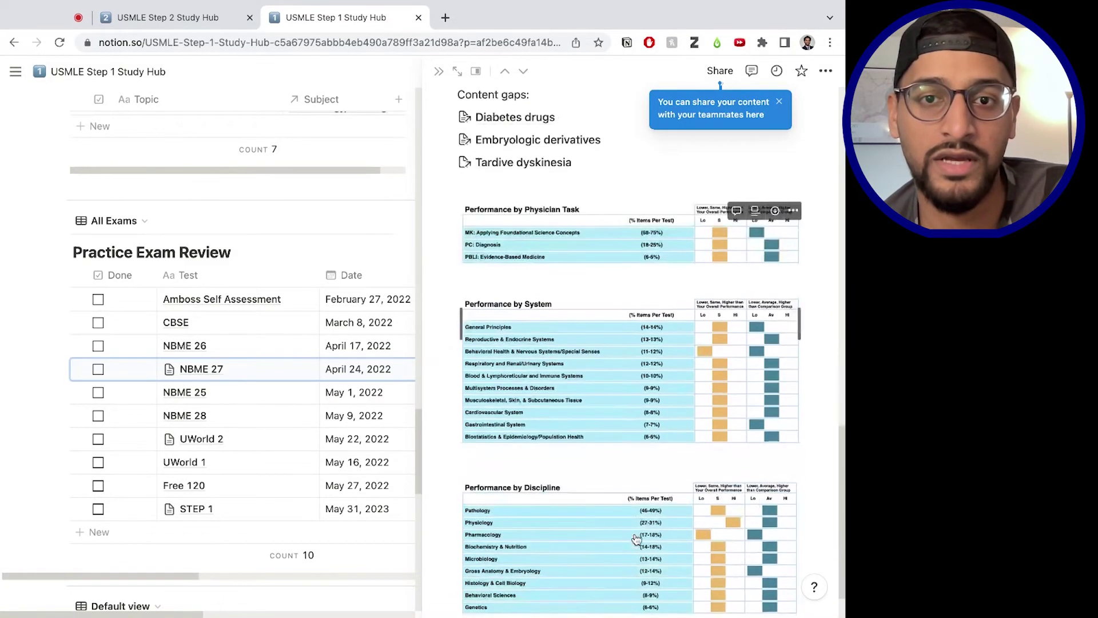
pyautogui.scroll(6, 617, 429)
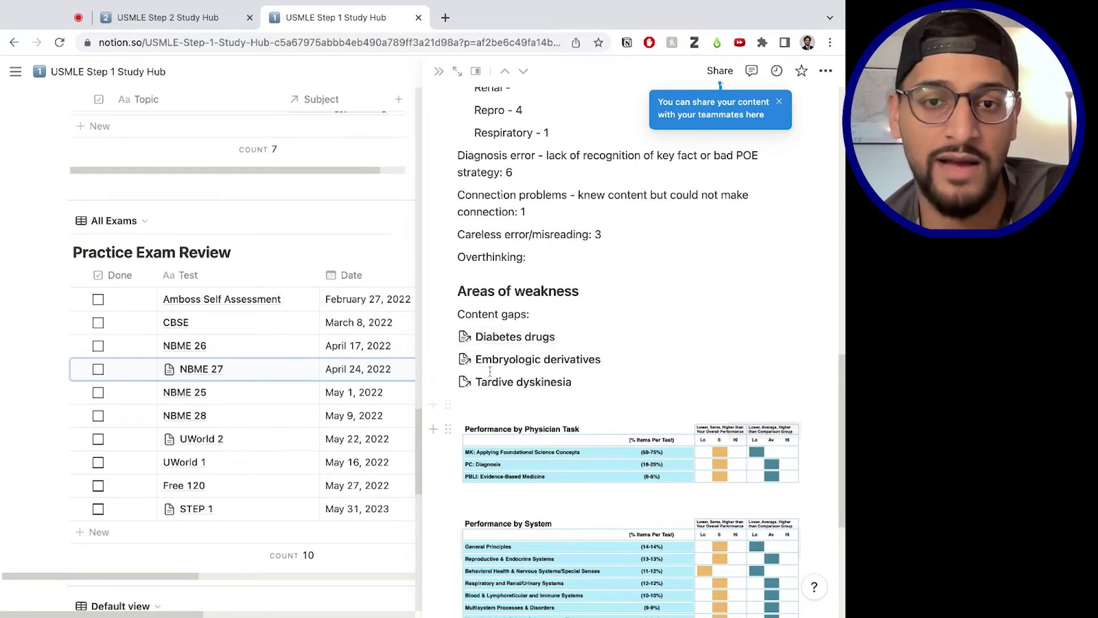
pyautogui.scroll(6, 83, 276)
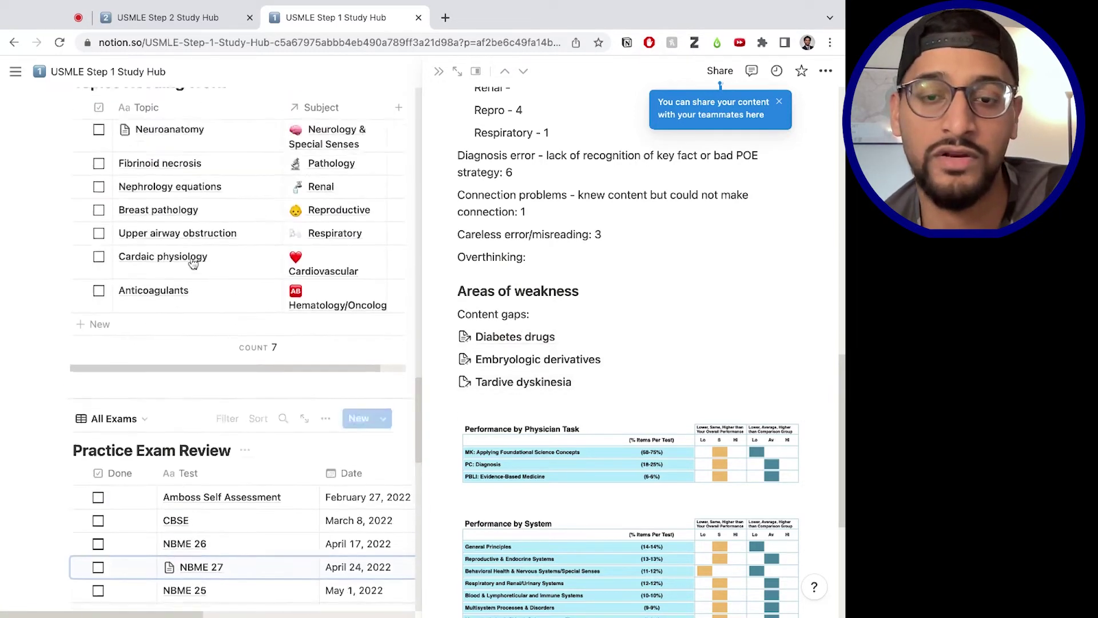
pyautogui.scroll(-4, 673, 383)
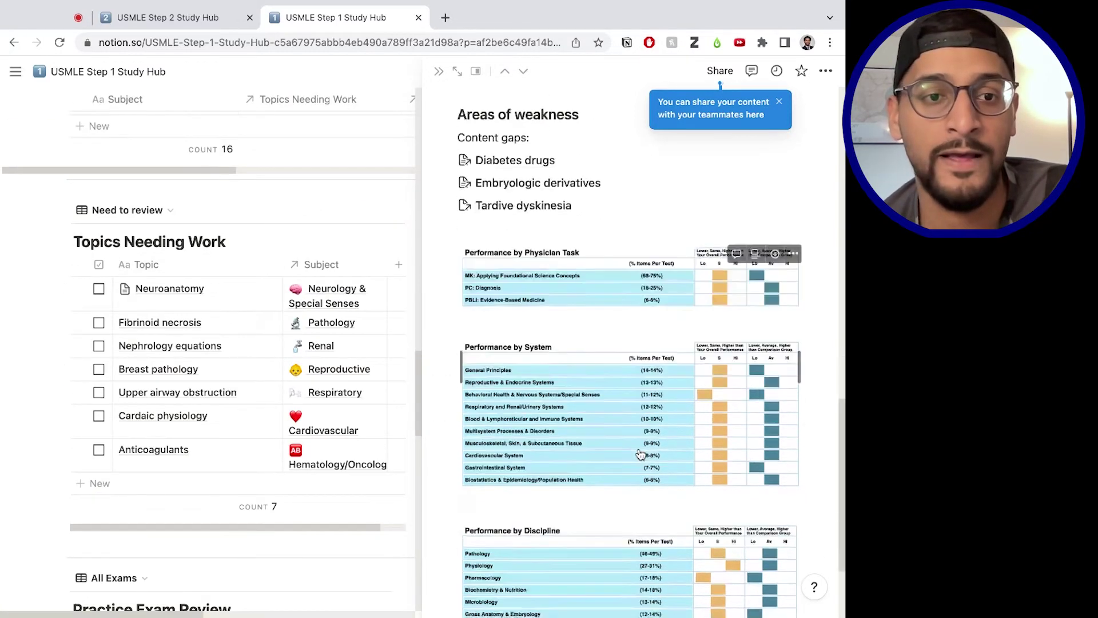
pyautogui.scroll(-1, 517, 214)
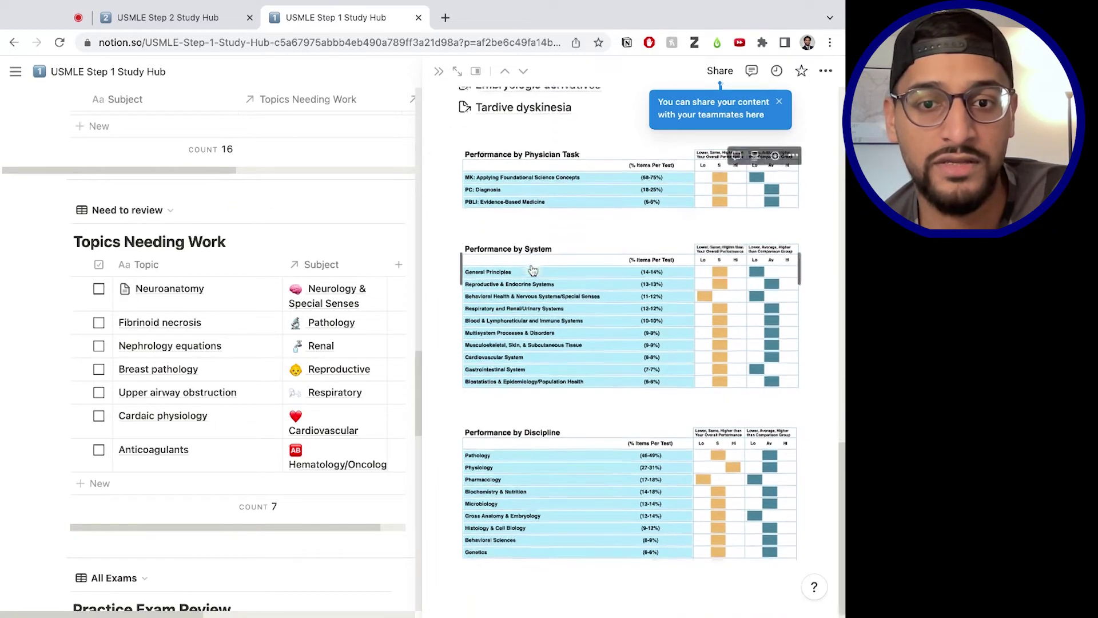
pyautogui.scroll(6, 516, 215)
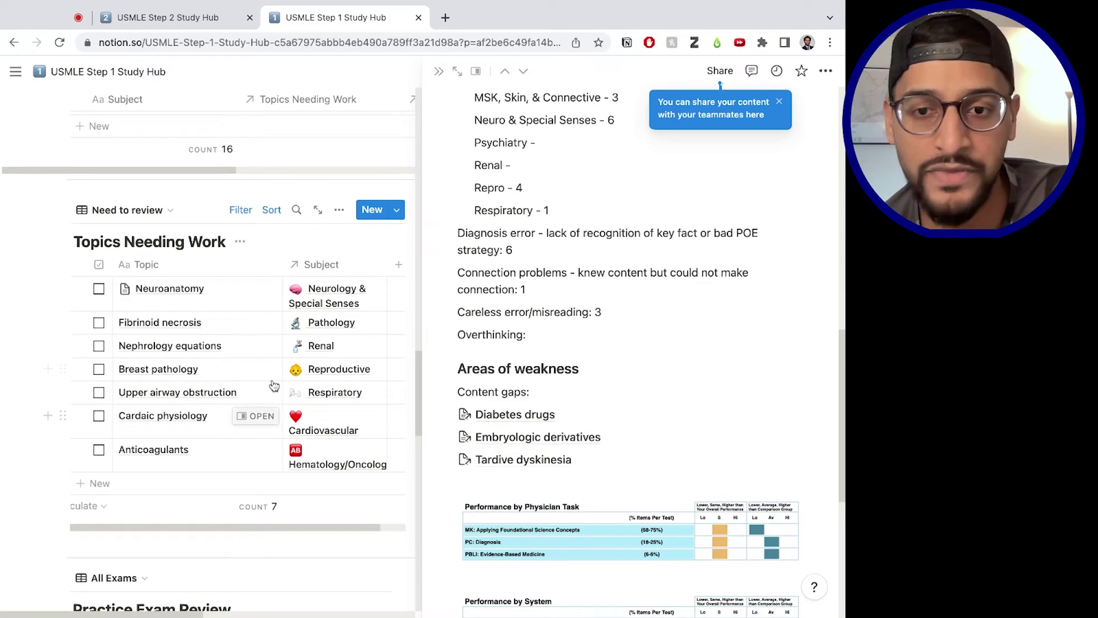
pyautogui.scroll(-5, 686, 429)
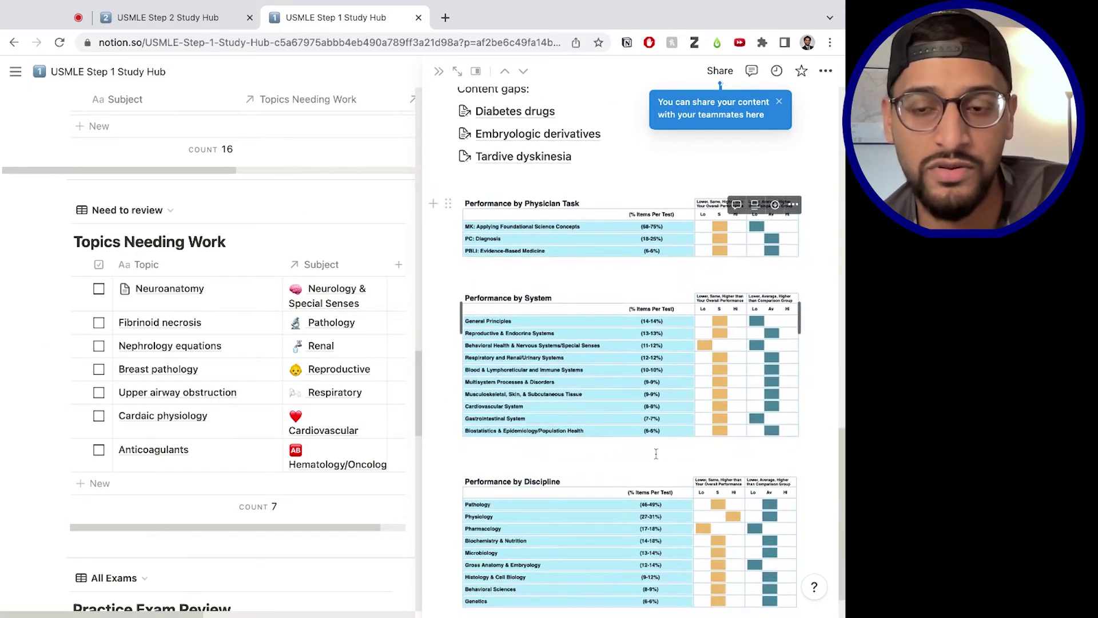
pyautogui.scroll(-2, 656, 453)
pyautogui.scroll(8, 630, 497)
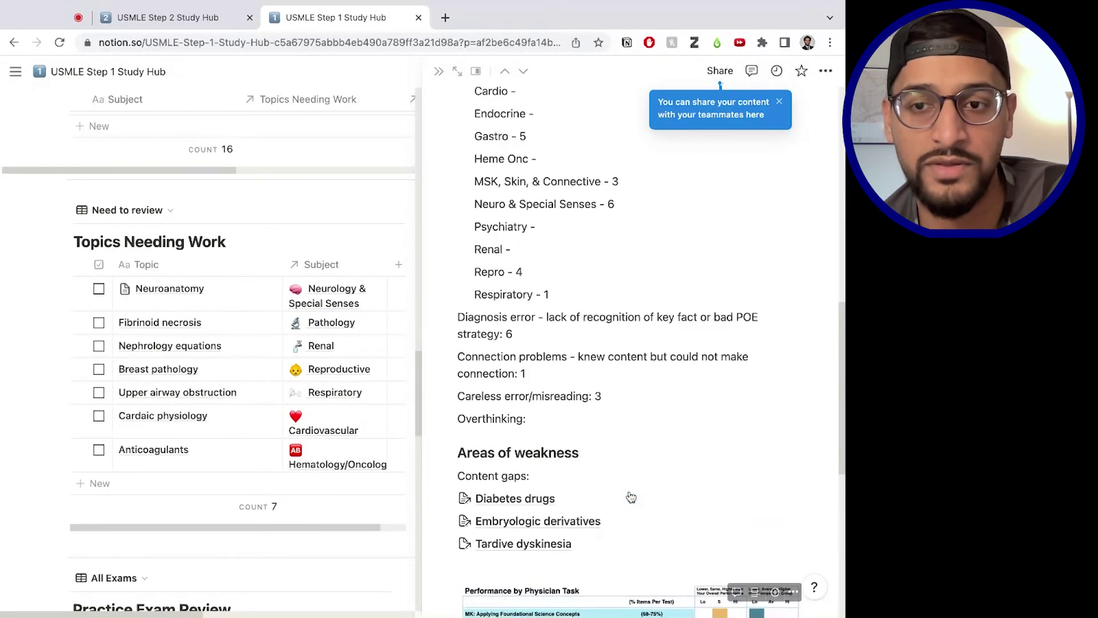
pyautogui.scroll(-7, 631, 497)
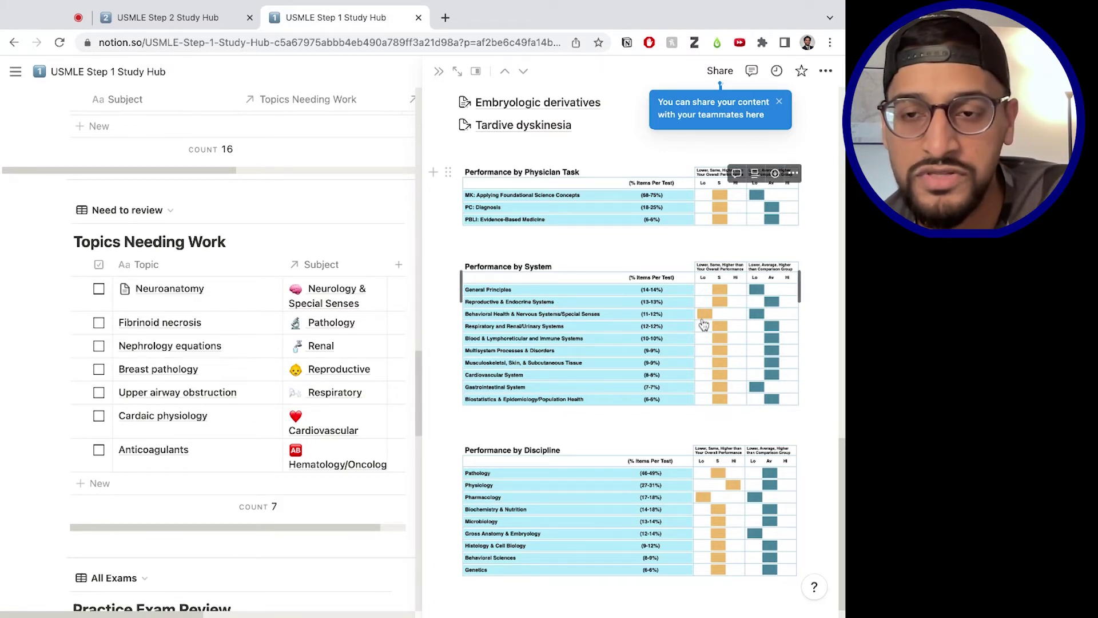
pyautogui.scroll(10, 628, 301)
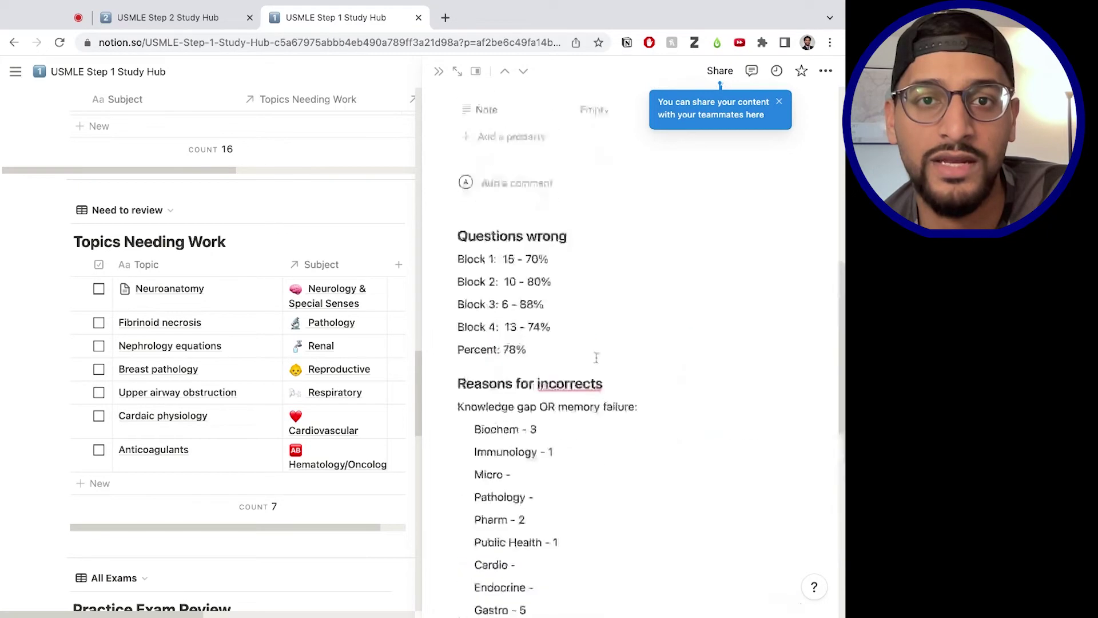
pyautogui.click(438, 71)
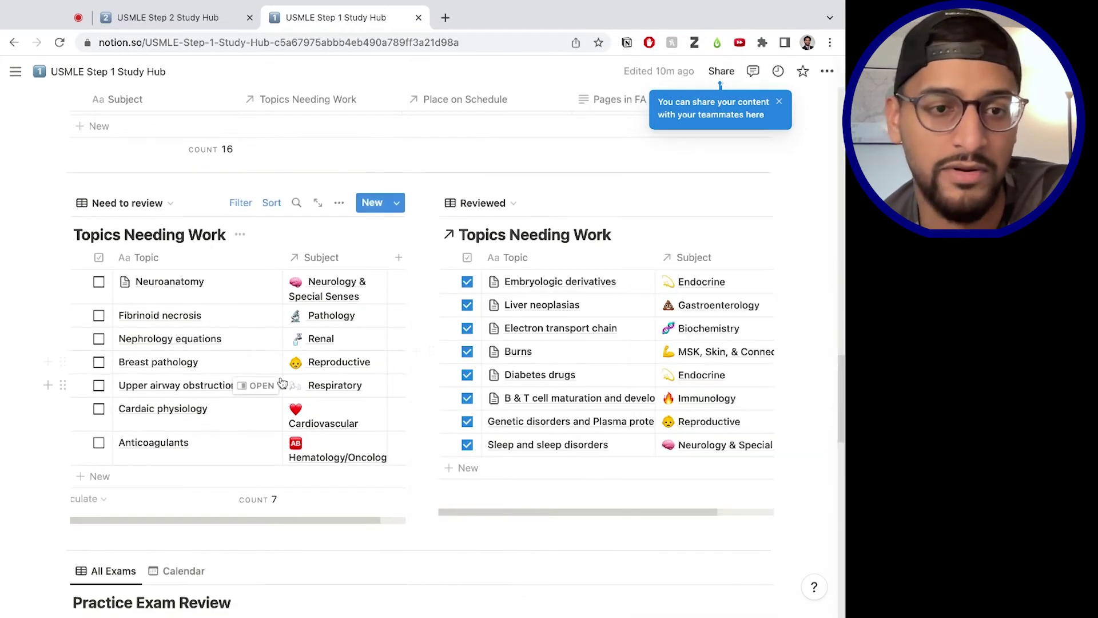
pyautogui.scroll(-10, 229, 426)
pyautogui.scroll(6, 232, 429)
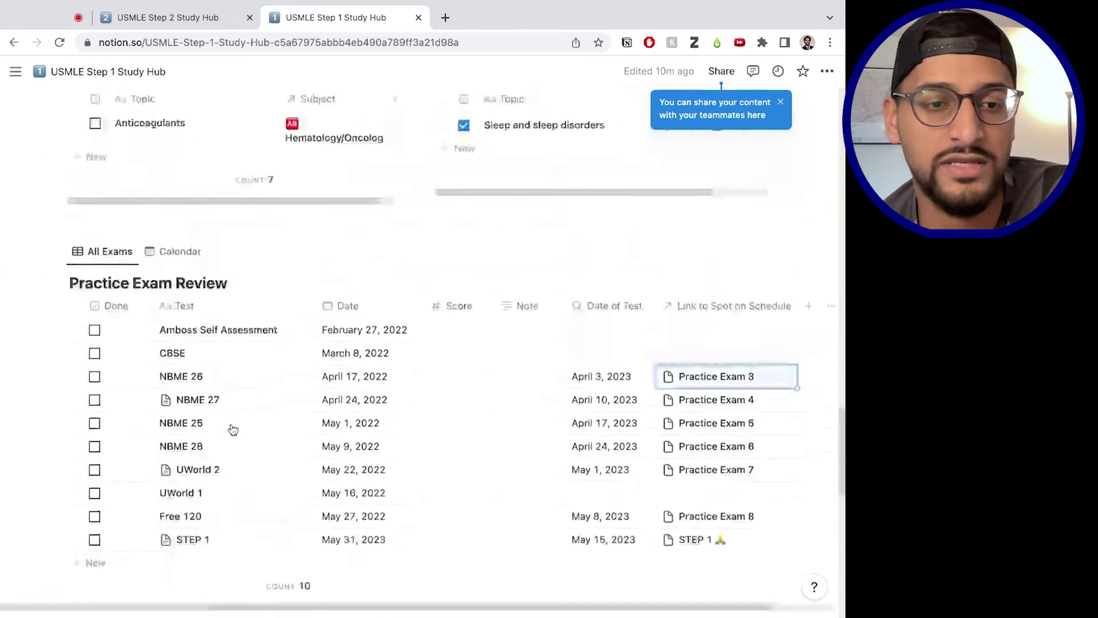
pyautogui.scroll(-2, 232, 423)
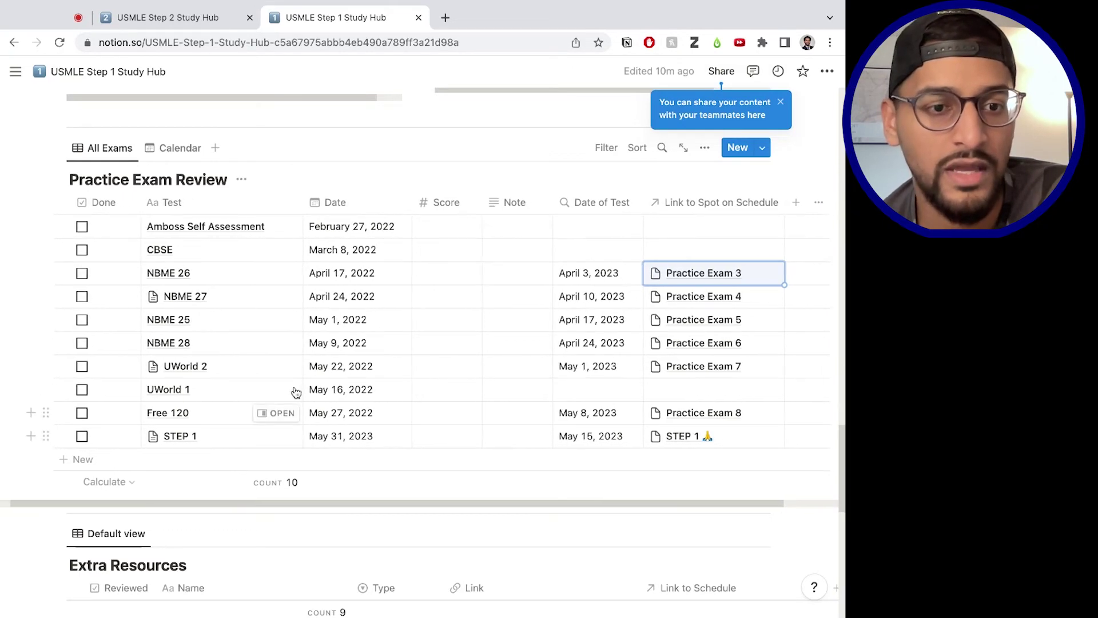
pyautogui.scroll(3, 292, 391)
pyautogui.scroll(-10, 291, 394)
pyautogui.scroll(3, 290, 394)
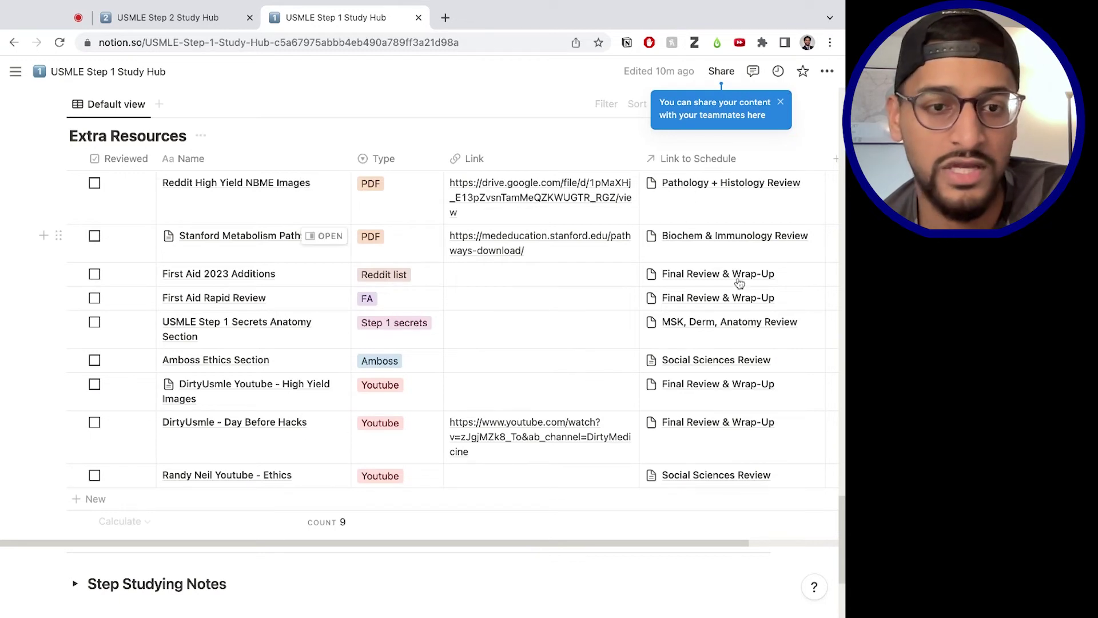
# Relink the ethics YouTube video to Social Sciences Review and tick it as reviewed.
pyautogui.click(710, 472)
pyautogui.click(808, 434)
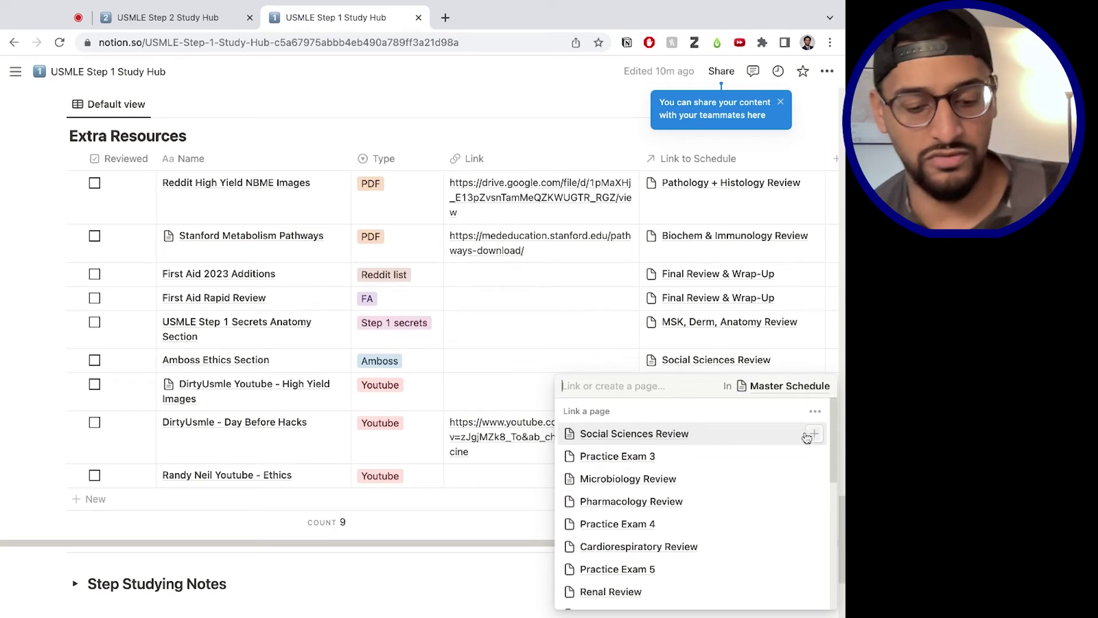
pyautogui.write('socia')
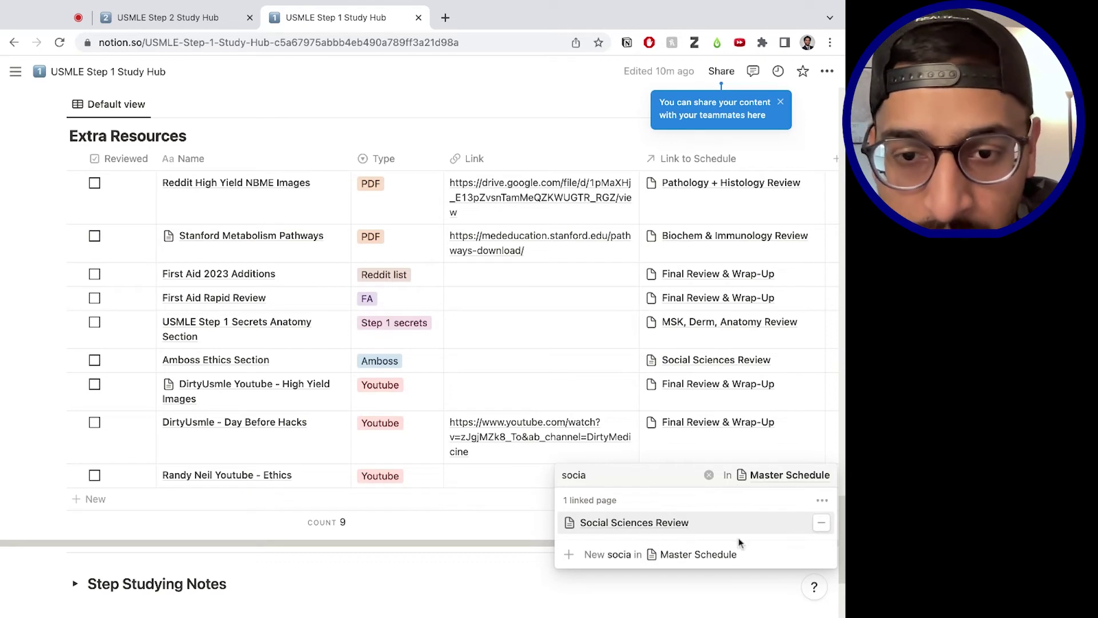
pyautogui.press('Escape')
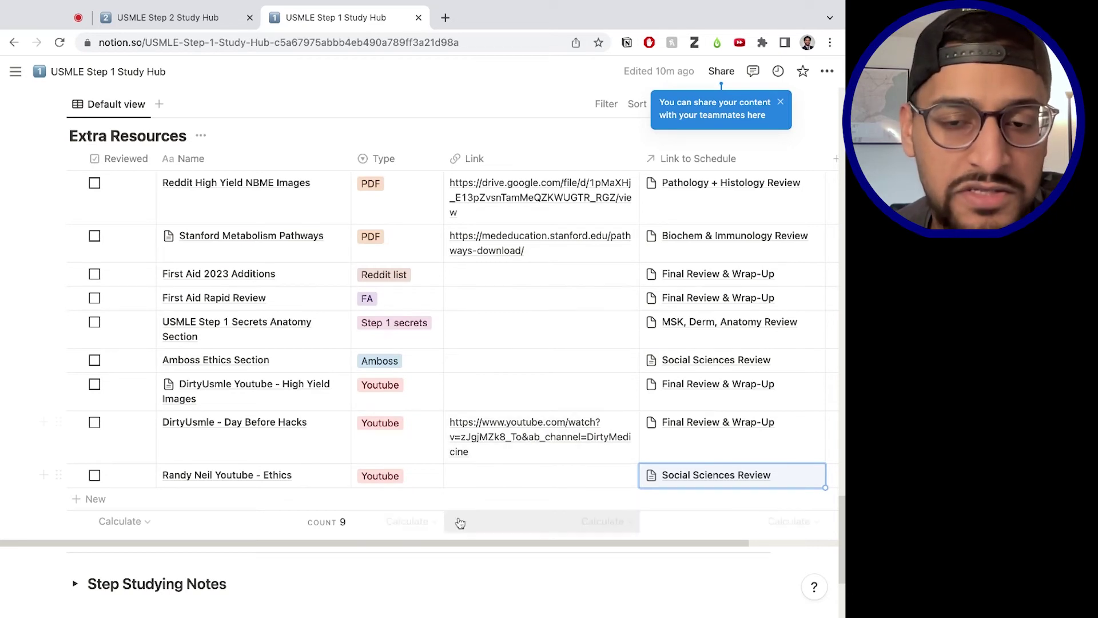
pyautogui.click(98, 485)
# Untick the ethics video's reviewed box, collapse Step Studying Notes, and return to the page top.
pyautogui.click(96, 484)
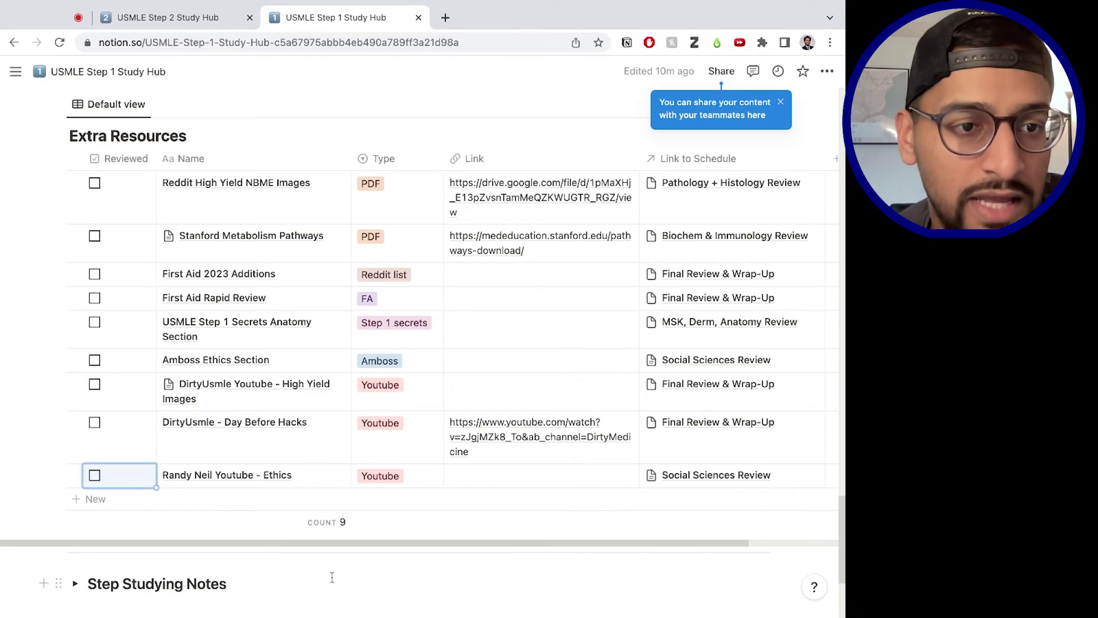
pyautogui.scroll(-3, 83, 356)
pyautogui.click(74, 376)
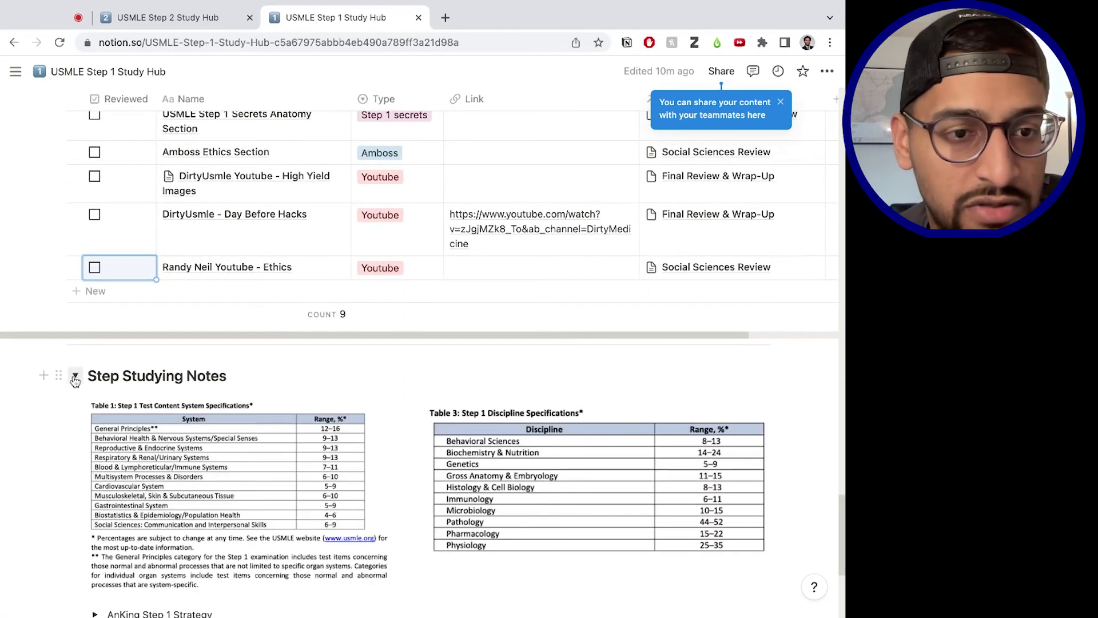
pyautogui.scroll(-4, 80, 394)
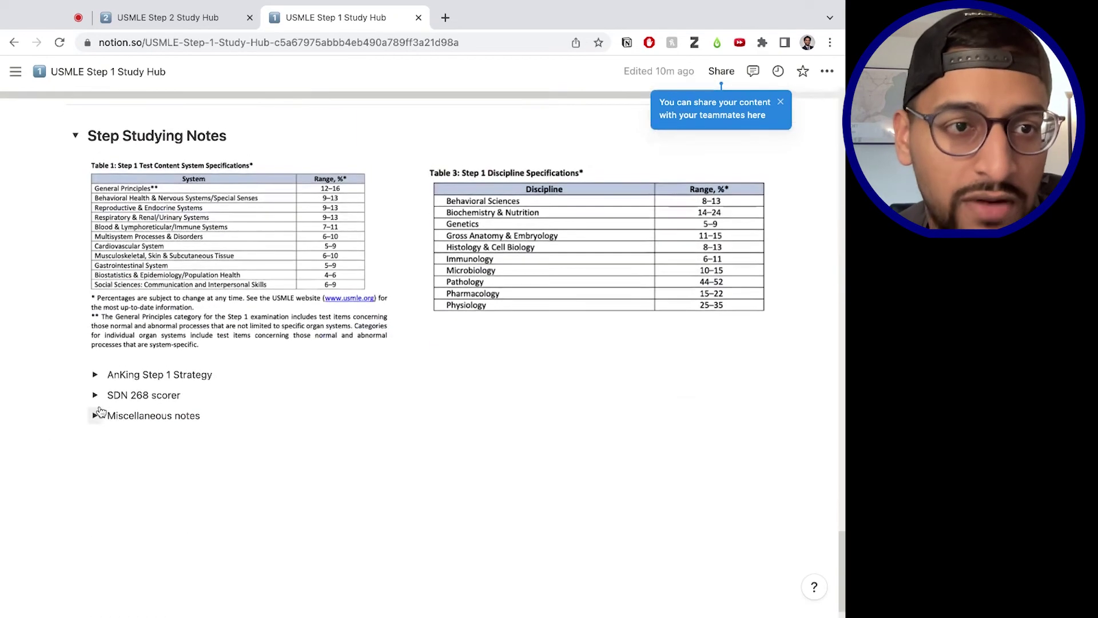
pyautogui.scroll(1, 130, 321)
pyautogui.click(75, 223)
pyautogui.scroll(5, 440, 373)
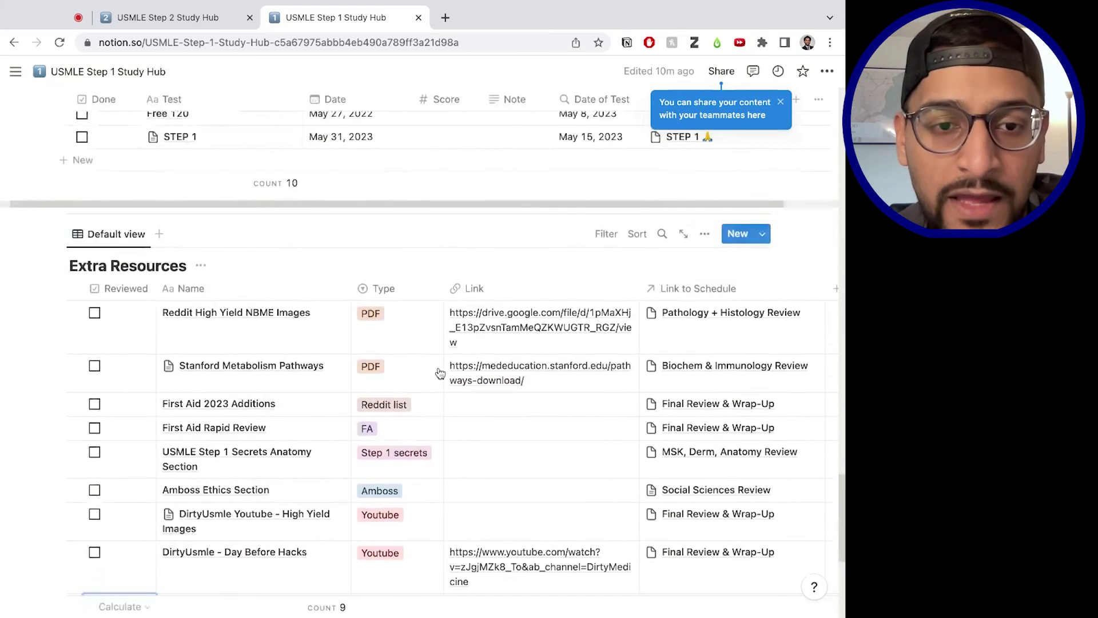
pyautogui.scroll(-4, 440, 373)
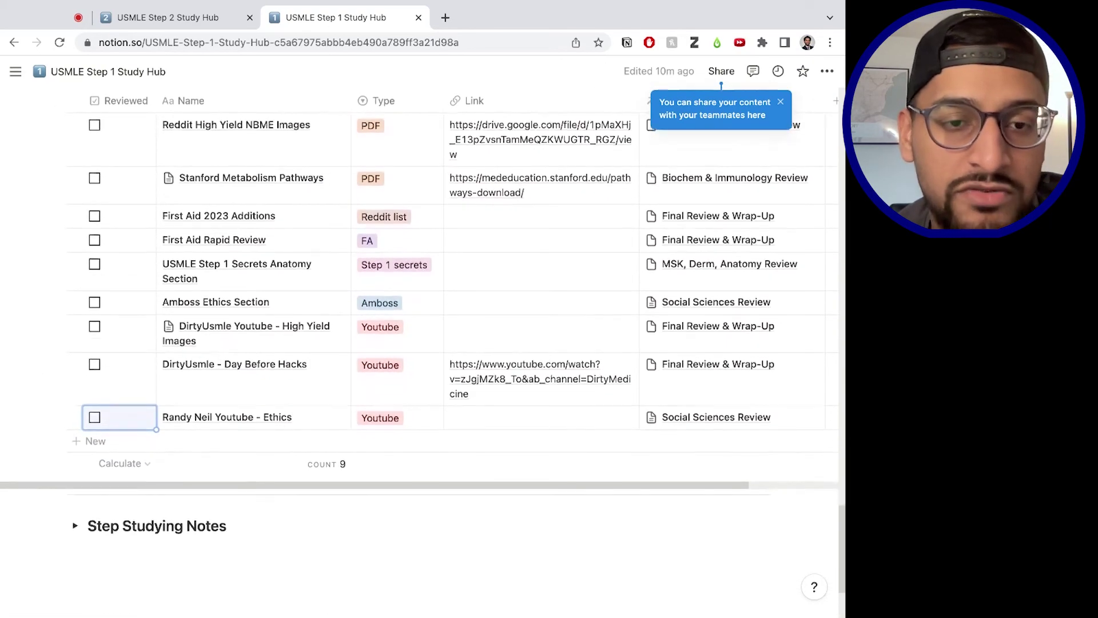
pyautogui.scroll(20, 440, 373)
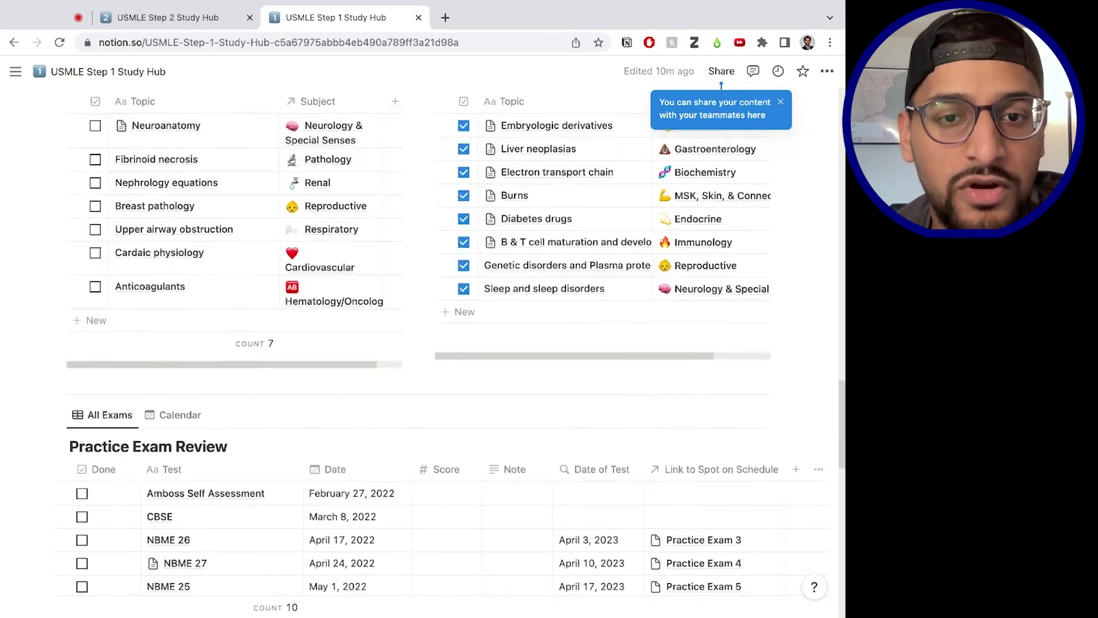
pyautogui.scroll(2, 419, 343)
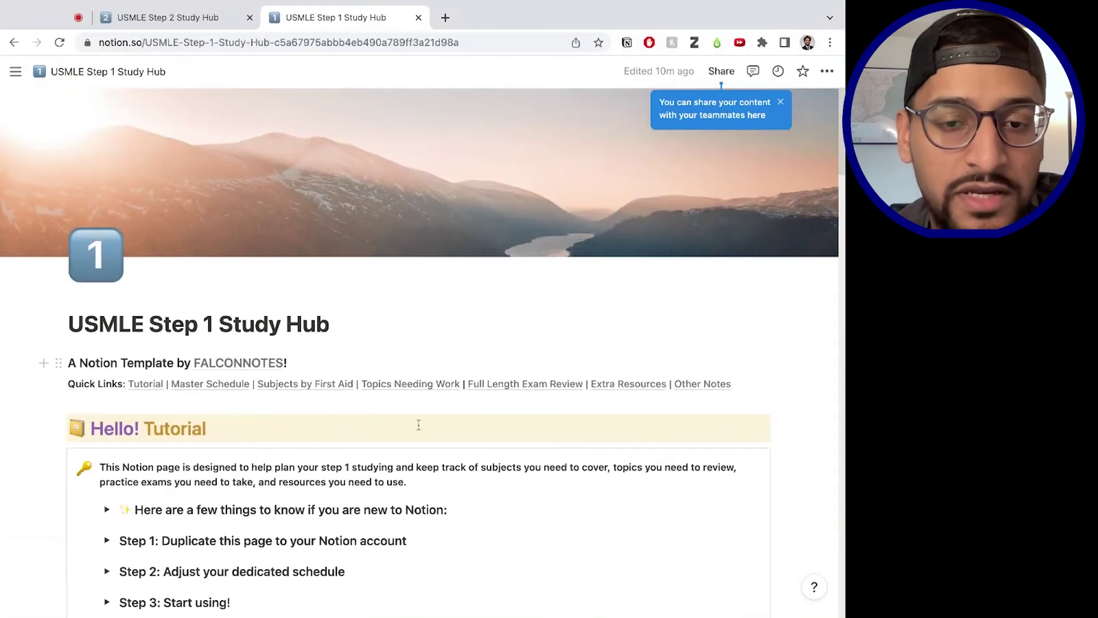
# Scroll down the Study Hub to the Master Schedule showing May 2023.
pyautogui.scroll(-5, 418, 424)
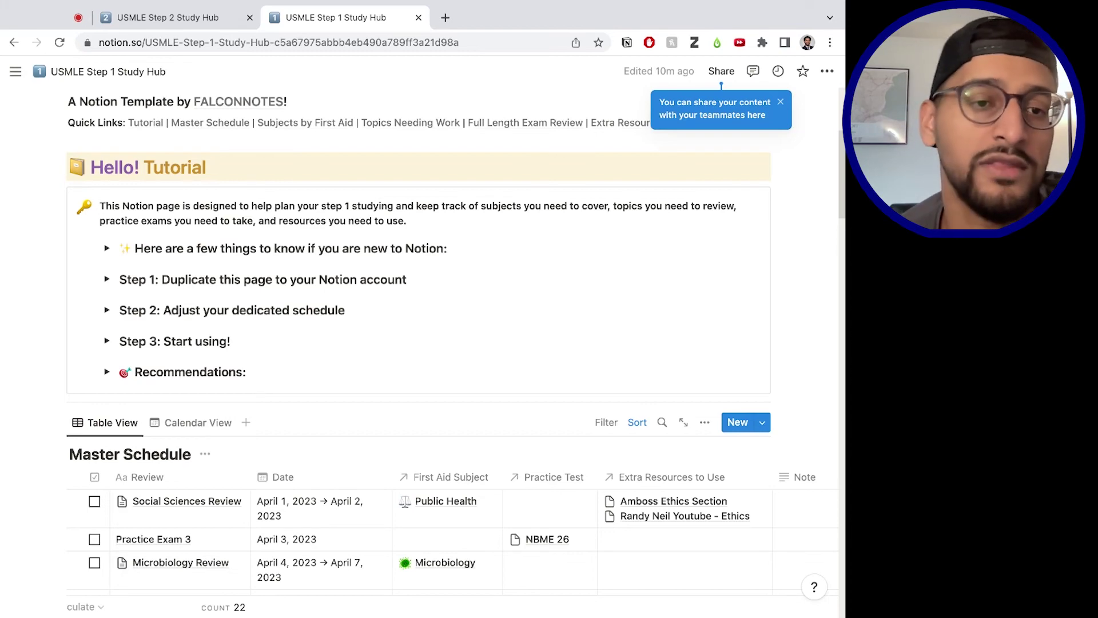
pyautogui.scroll(-3, 257, 462)
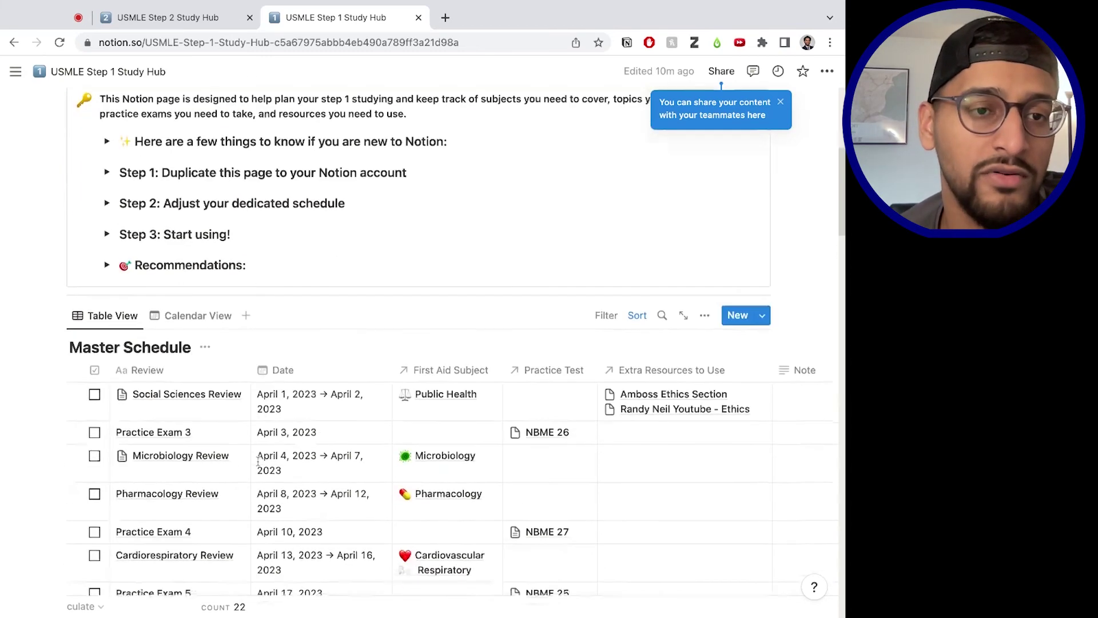
pyautogui.scroll(5, 258, 462)
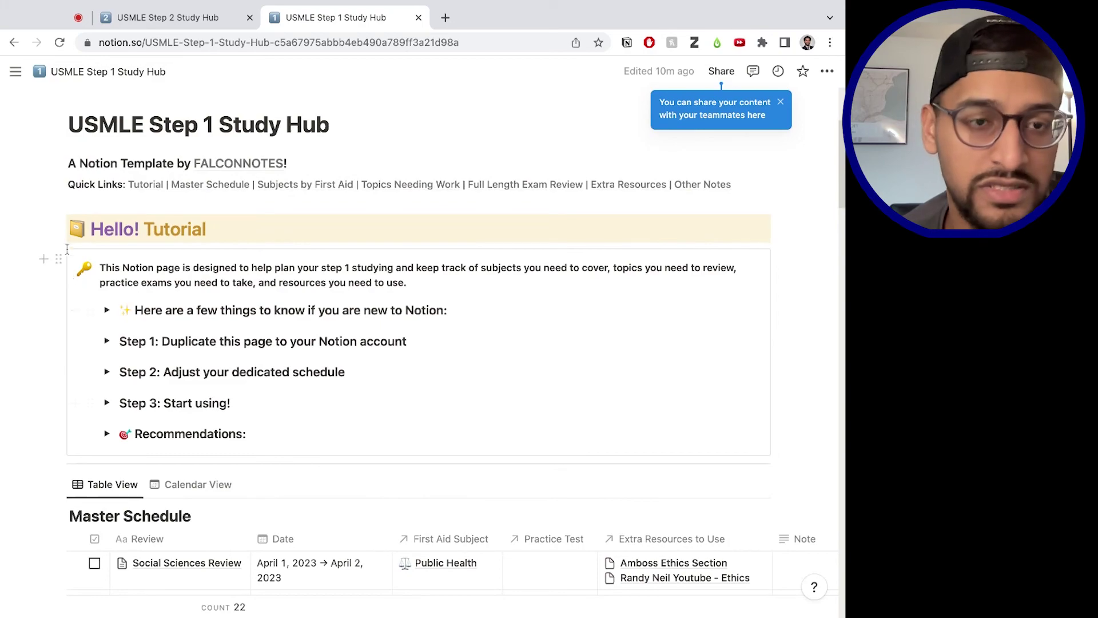
pyautogui.scroll(-15, 296, 496)
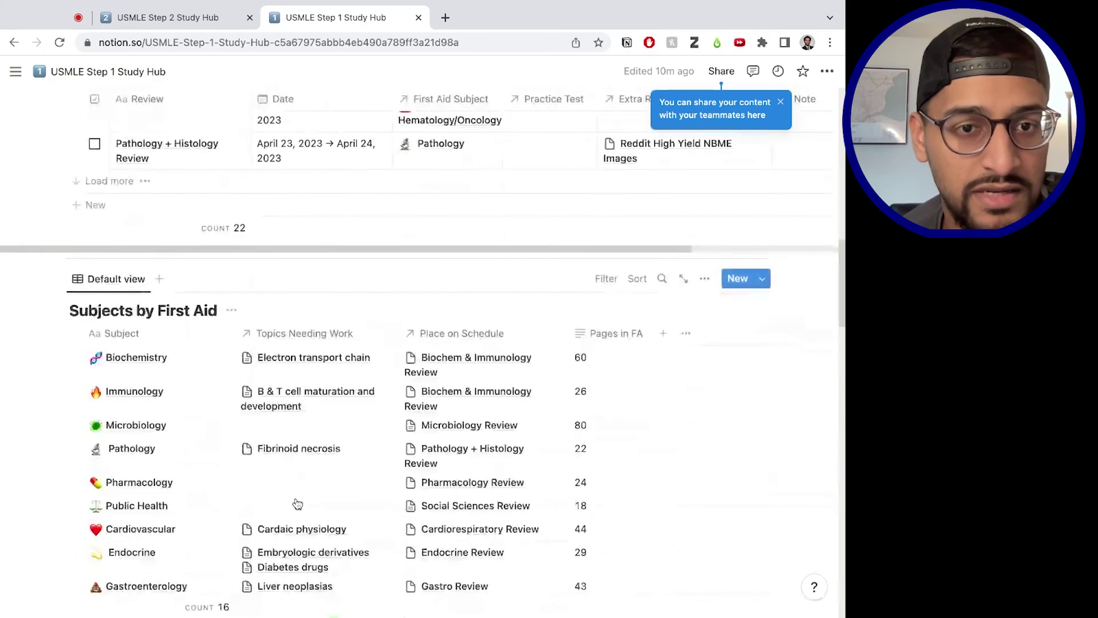
pyautogui.scroll(15, 169, 454)
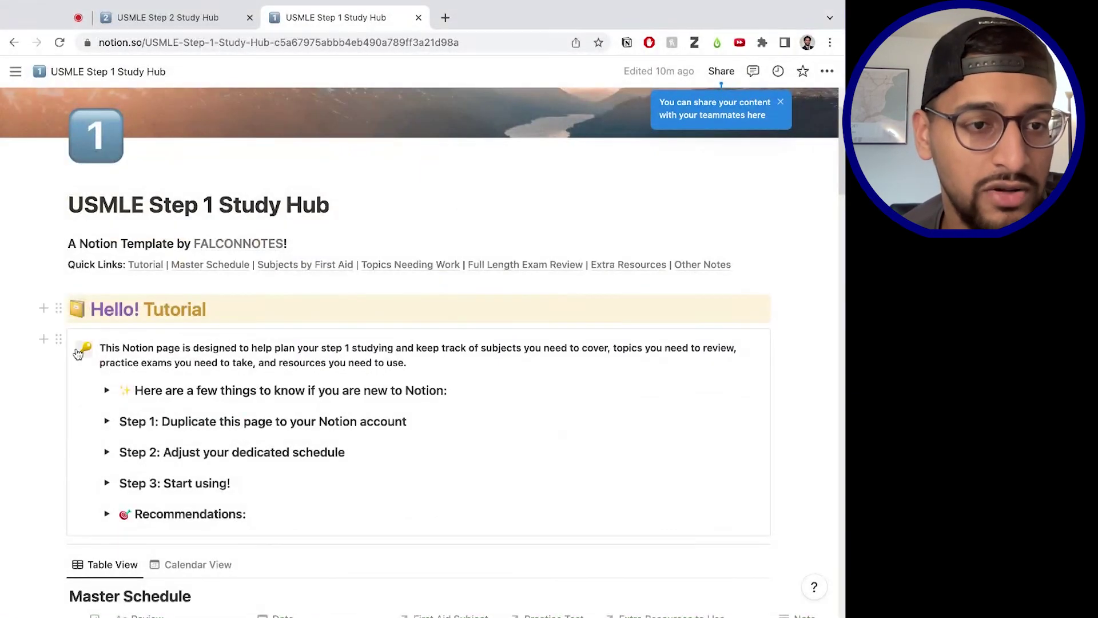
pyautogui.scroll(-5, 281, 518)
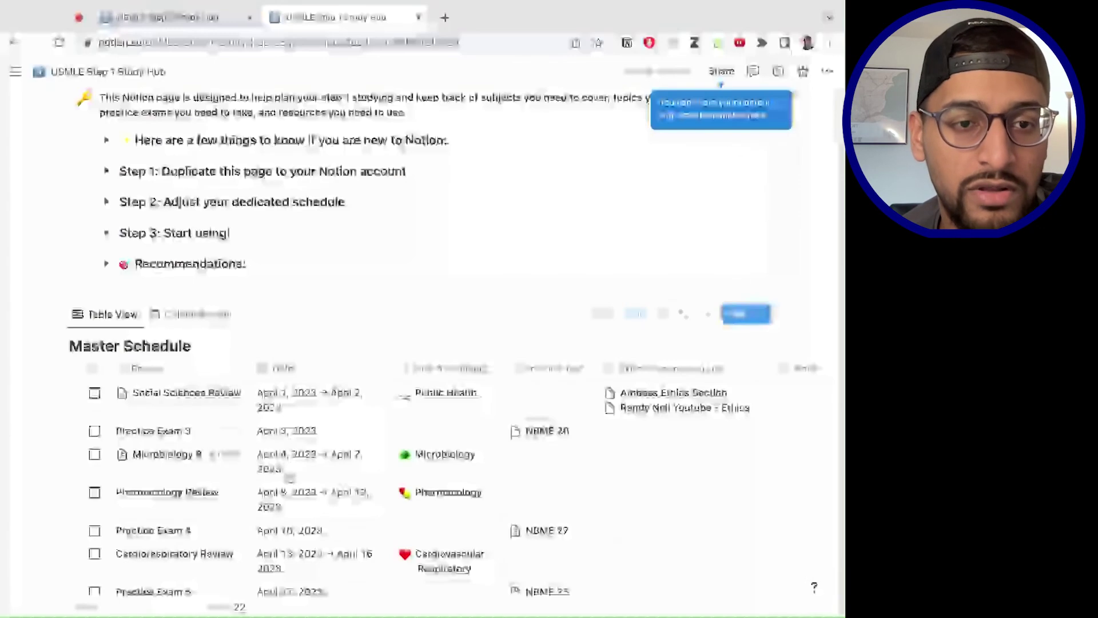
pyautogui.scroll(-5, 367, 481)
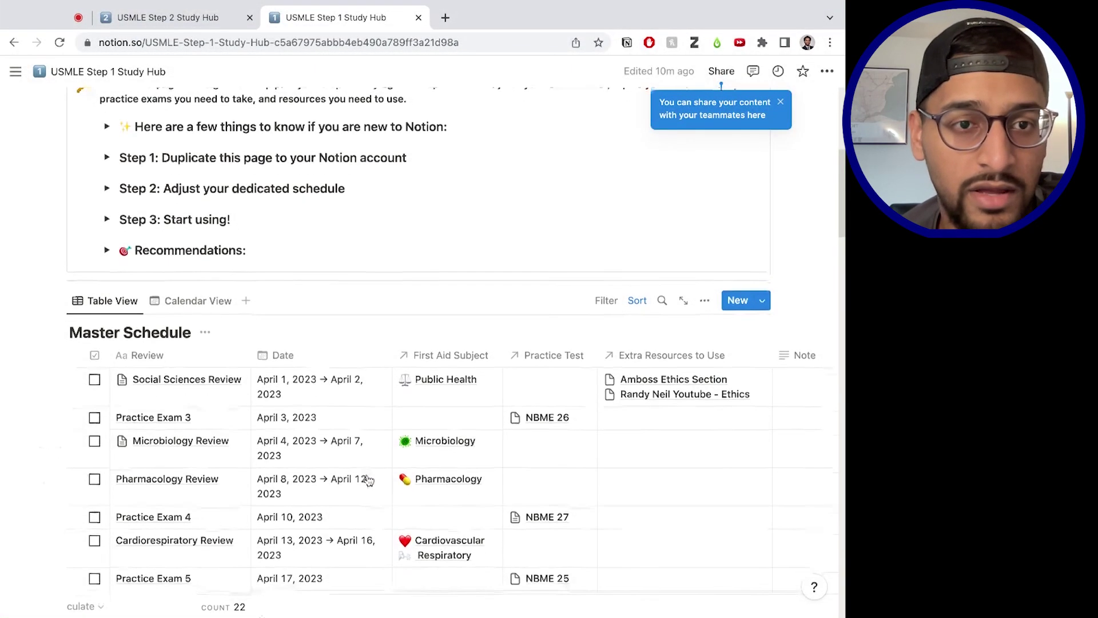
pyautogui.scroll(5, 395, 436)
# Show the Master Schedule in Calendar view and scroll down to the May calendar.
pyautogui.click(153, 296)
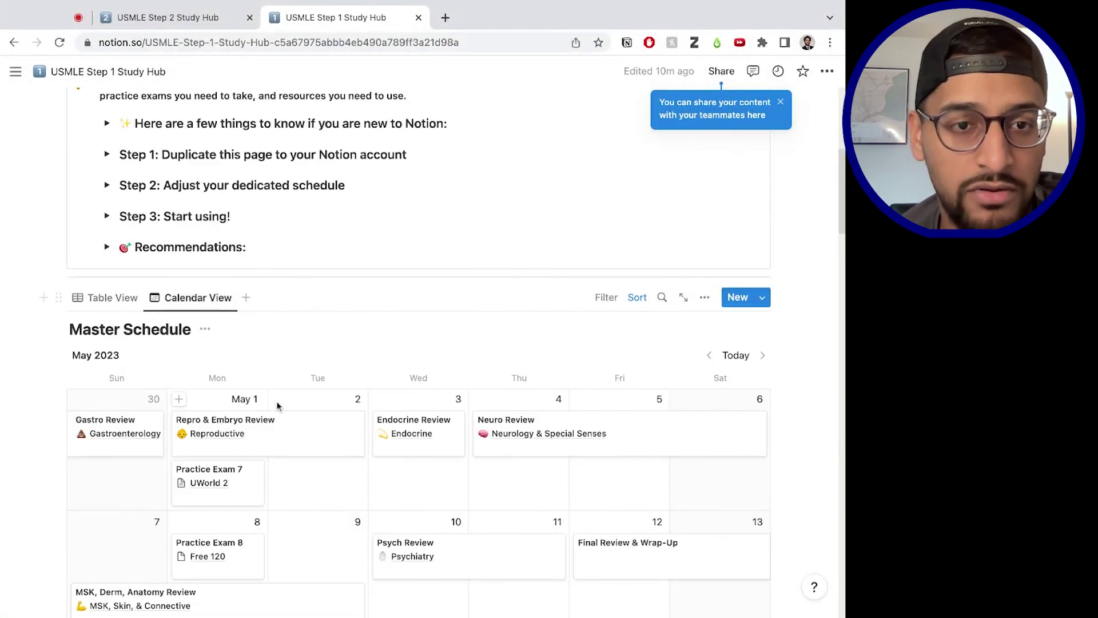
pyautogui.scroll(-1, 335, 449)
pyautogui.scroll(-1, 335, 449)
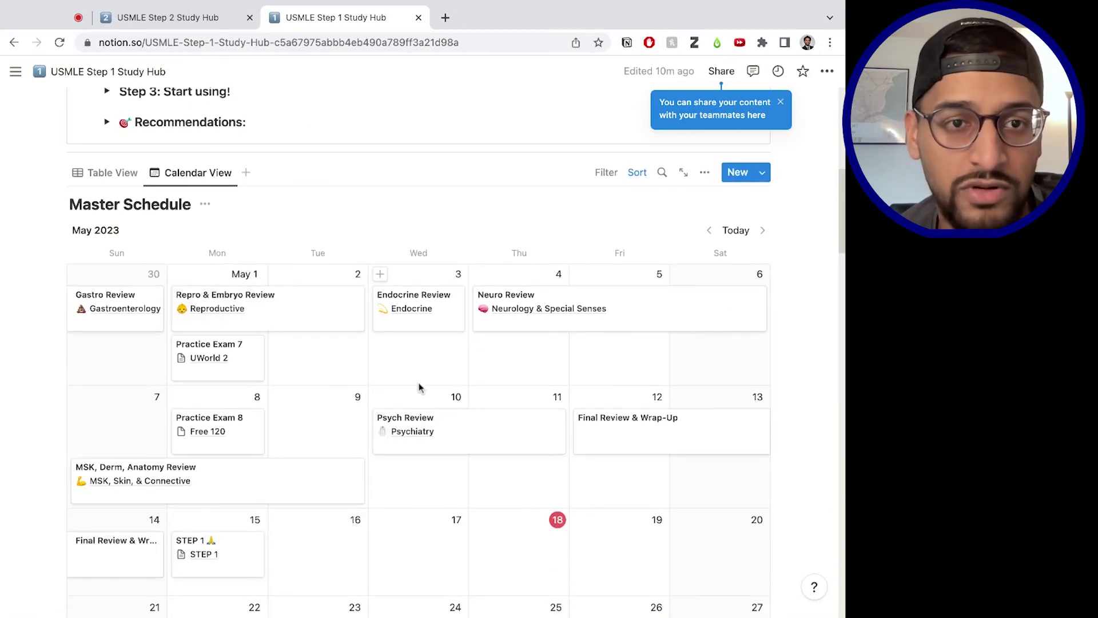
pyautogui.scroll(-2, 288, 262)
# Move the Repro & Embryo Review card to May 18–19, then extend its start to May 17.
pyautogui.moveTo(274, 228); pyautogui.dragTo(571, 486)
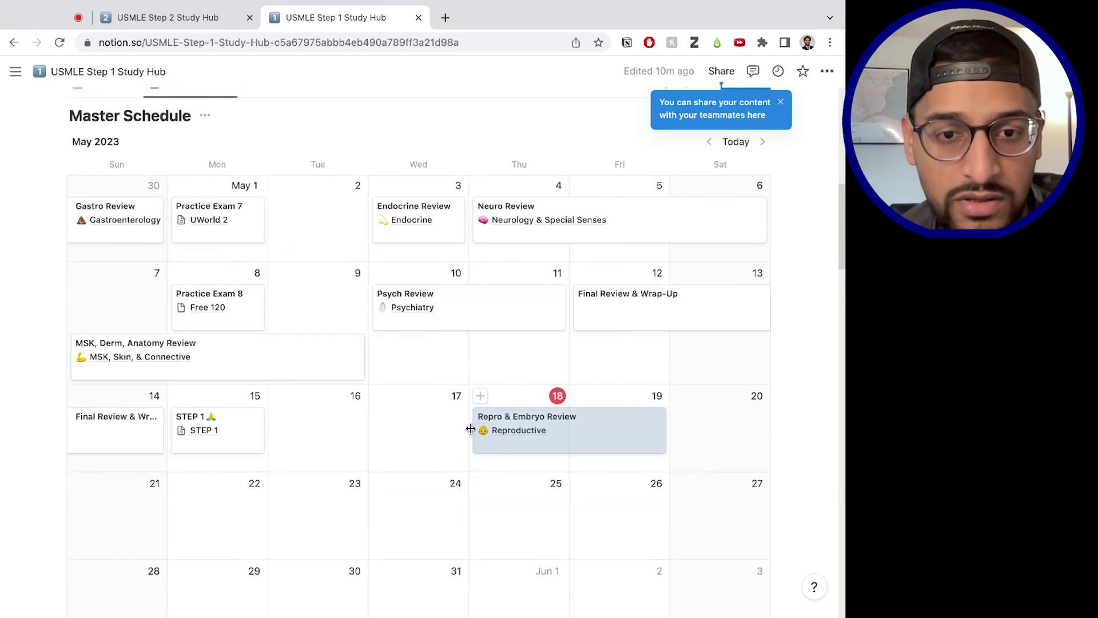
pyautogui.moveTo(472, 429); pyautogui.dragTo(468, 428)
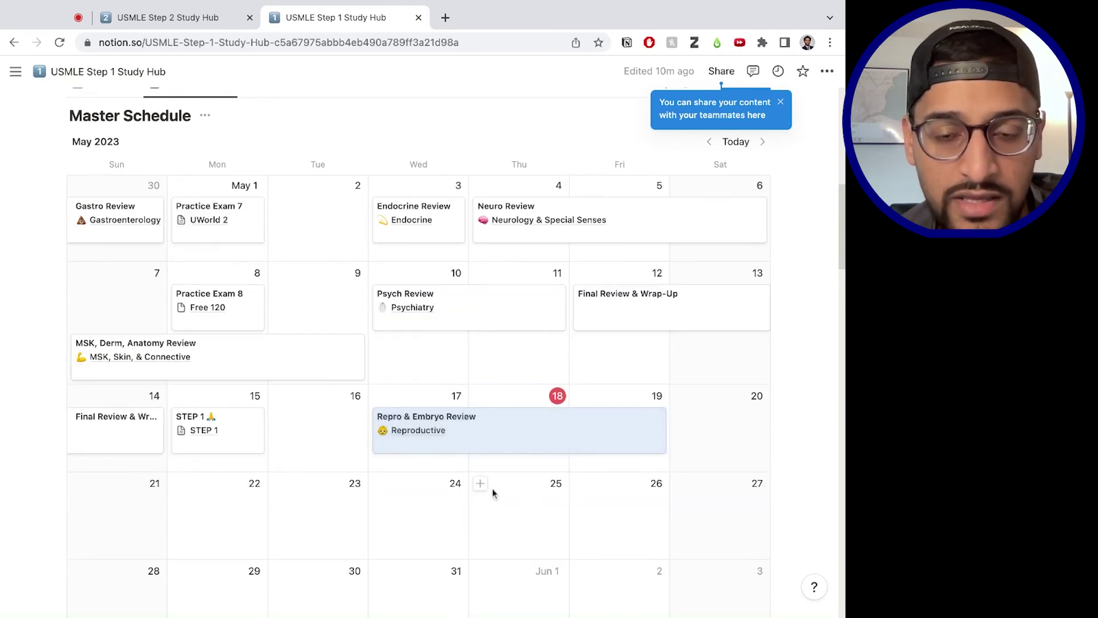
pyautogui.scroll(-4, 441, 502)
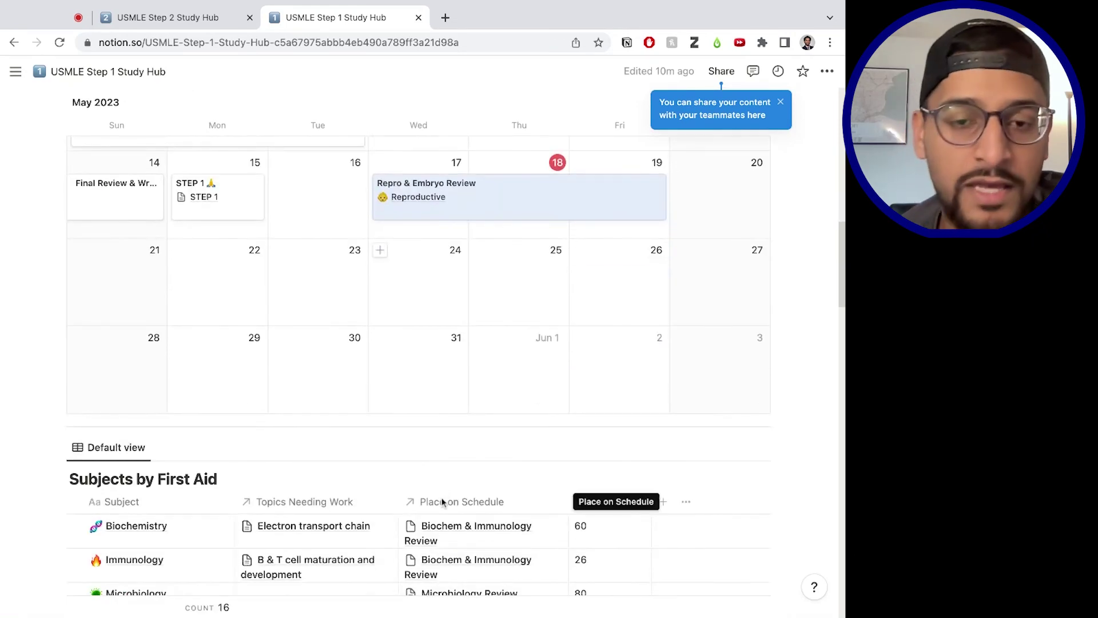
pyautogui.scroll(4, 368, 336)
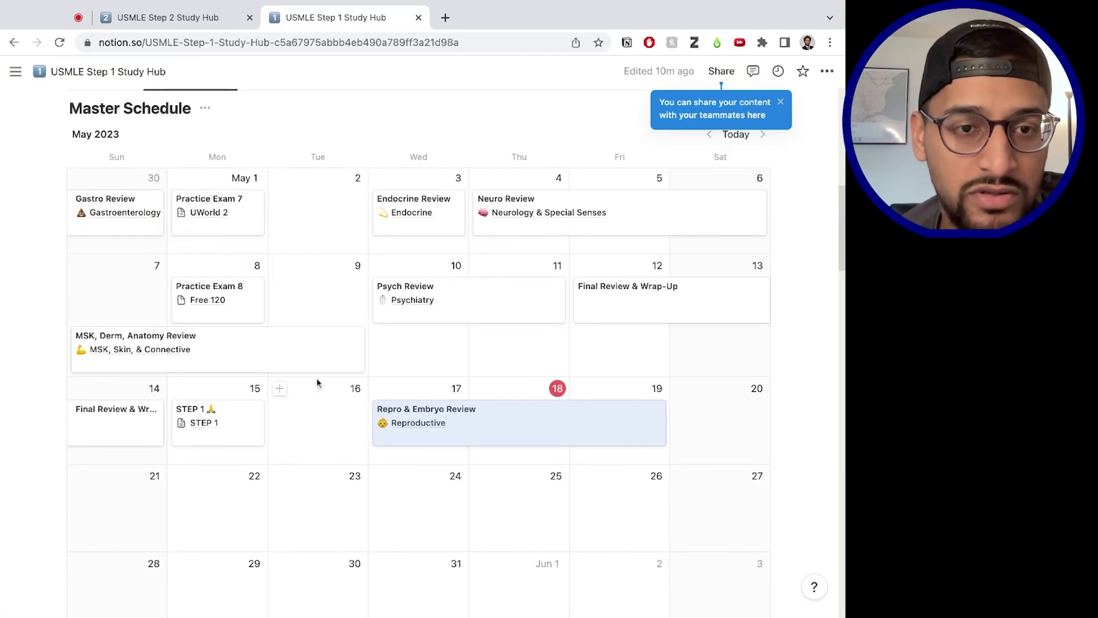
pyautogui.moveTo(202, 302)
pyautogui.mouseDown()
pyautogui.moveTo(546, 324)
pyautogui.moveTo(204, 305)
pyautogui.mouseUp()
pyautogui.scroll(-8, 486, 452)
pyautogui.scroll(5, 431, 452)
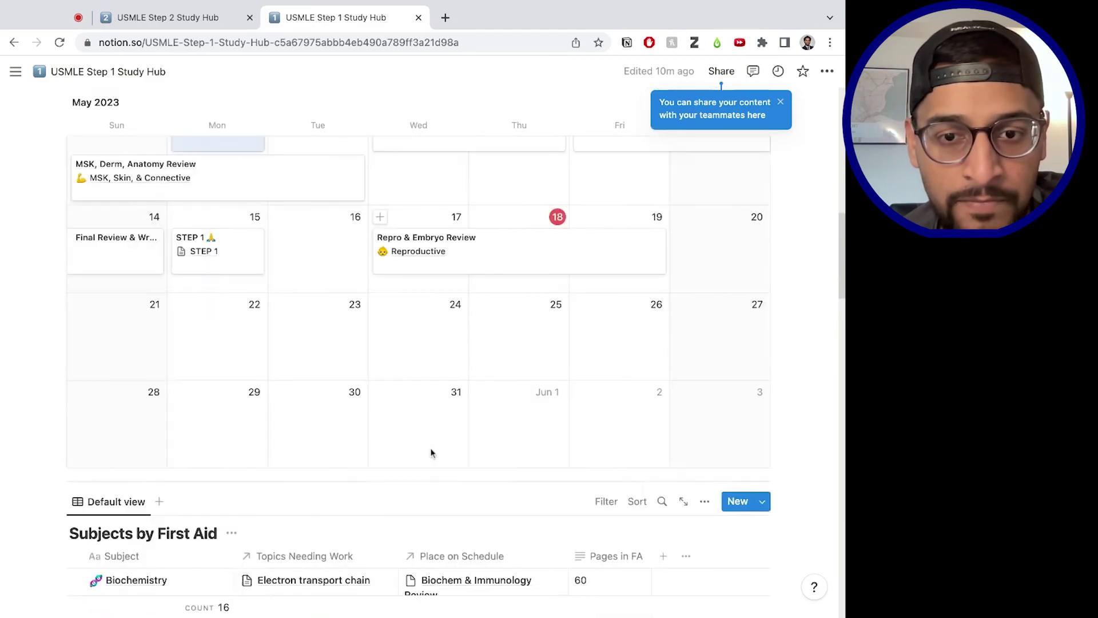
pyautogui.scroll(-1, 337, 427)
pyautogui.scroll(-16, 337, 428)
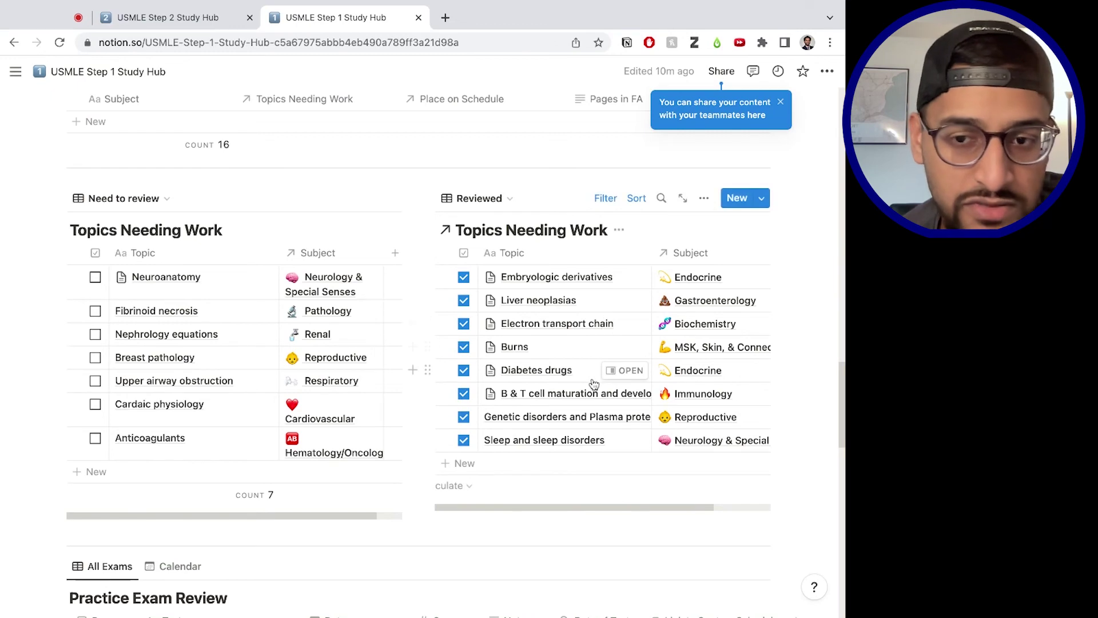
# Scroll through the Topics Needing Work, Practice Exam Review and Extra Resources tables, then back to the top.
pyautogui.scroll(1, 592, 387)
pyautogui.scroll(2, 592, 387)
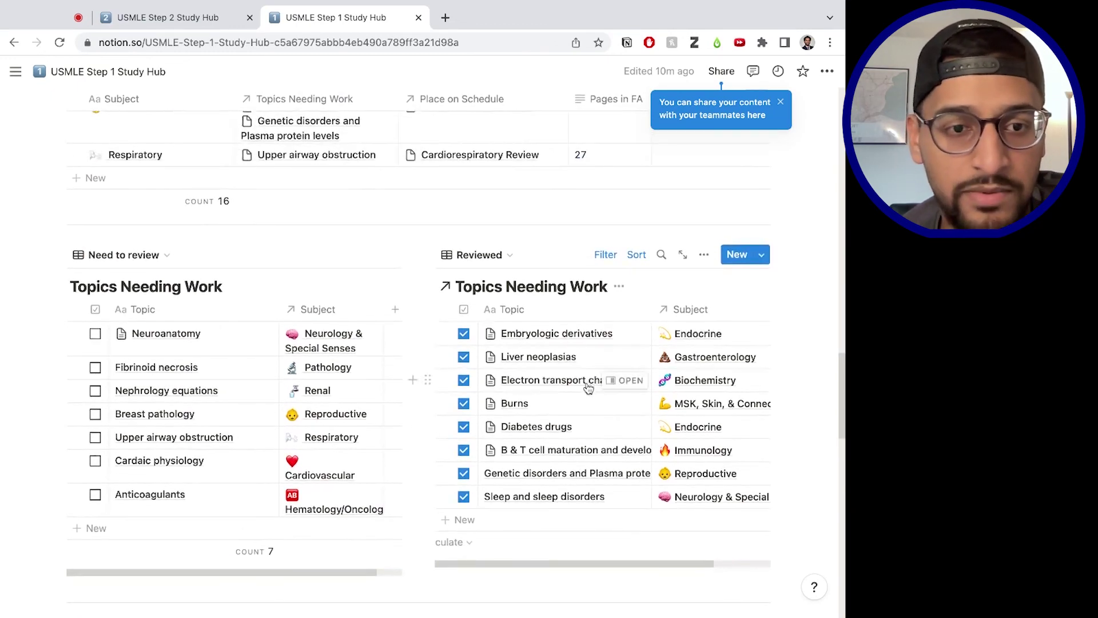
pyautogui.scroll(-4, 589, 389)
pyautogui.scroll(-4, 466, 422)
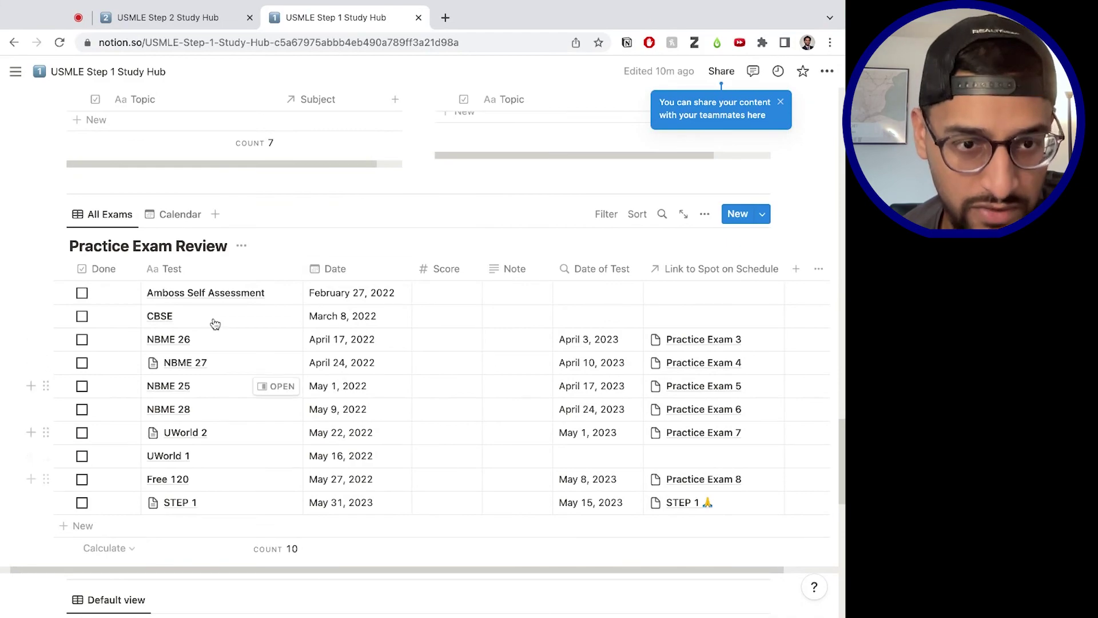
pyautogui.scroll(5, 215, 323)
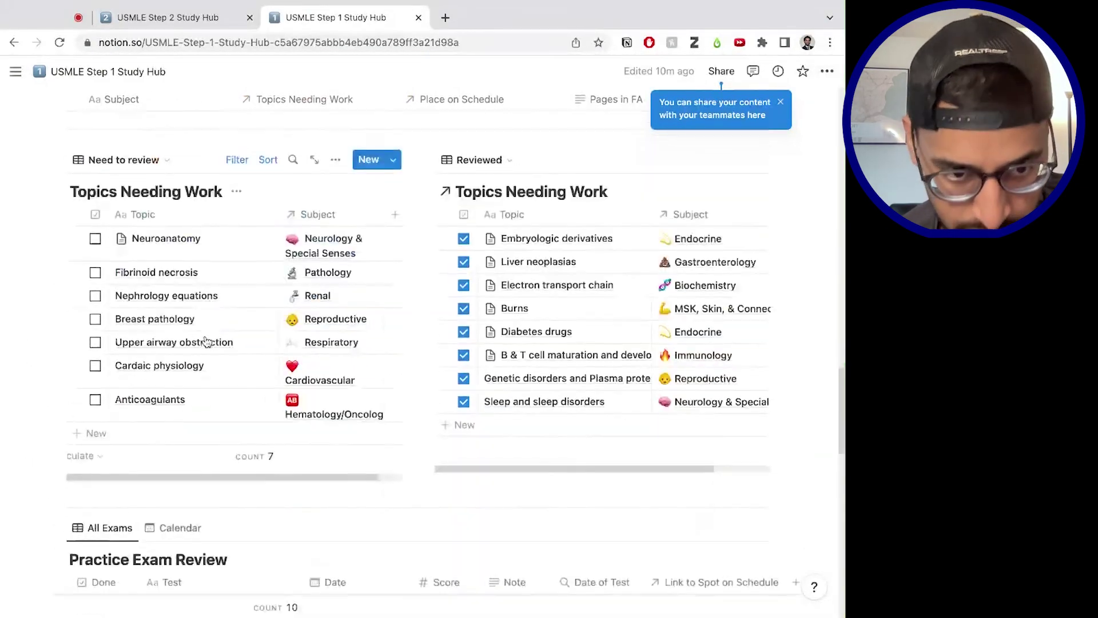
pyautogui.scroll(-7, 206, 343)
pyautogui.scroll(-7, 206, 349)
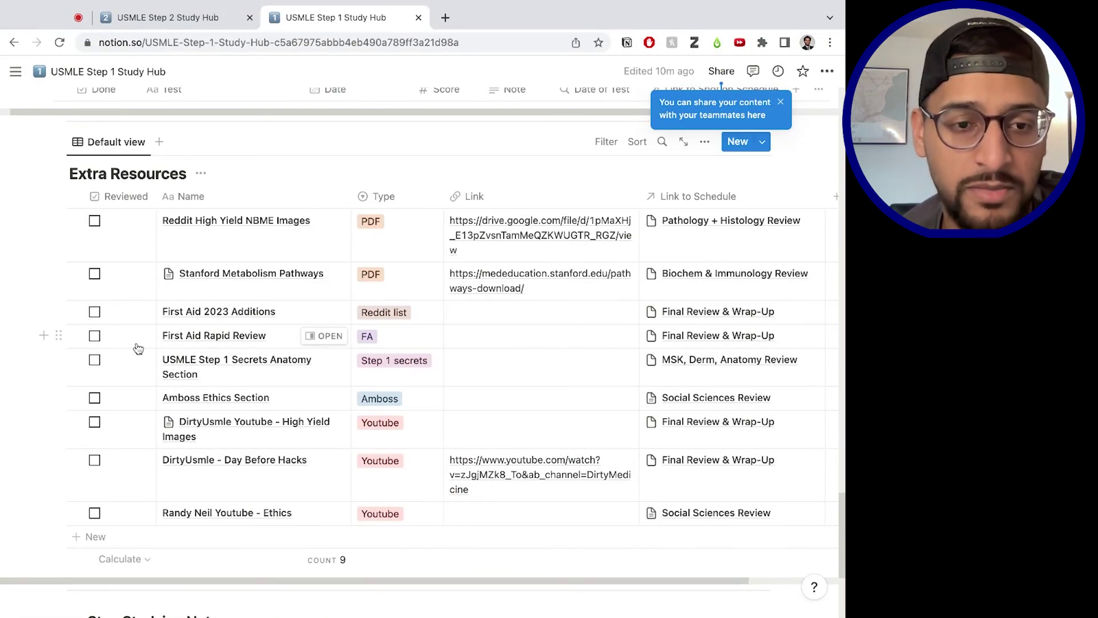
pyautogui.scroll(-4, 372, 409)
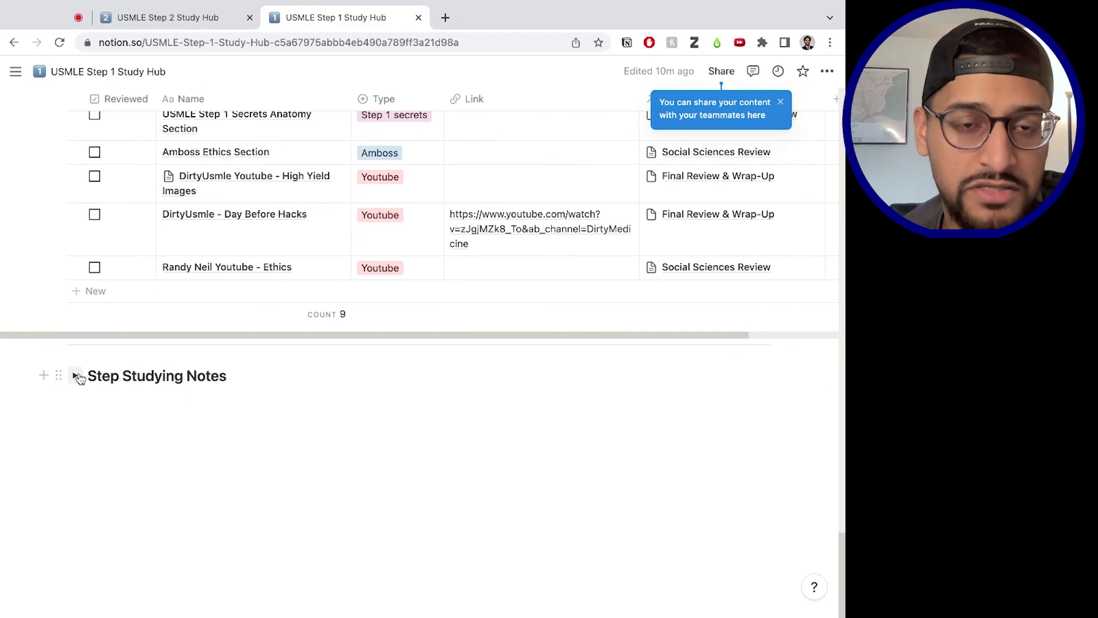
pyautogui.scroll(15, 358, 456)
pyautogui.scroll(15, 359, 455)
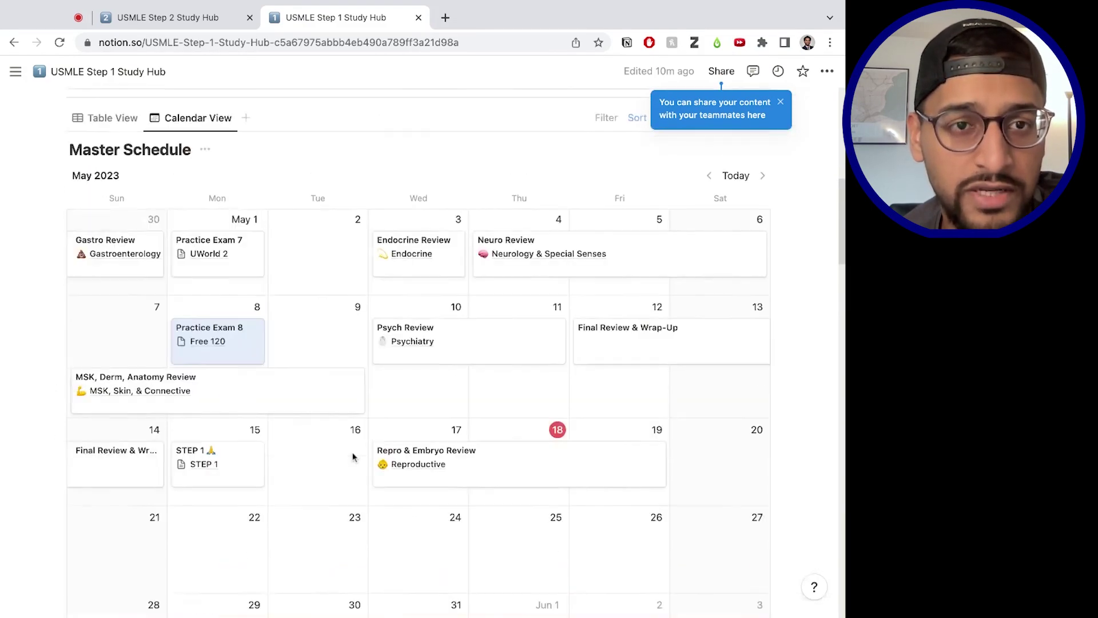
pyautogui.scroll(-2, 442, 204)
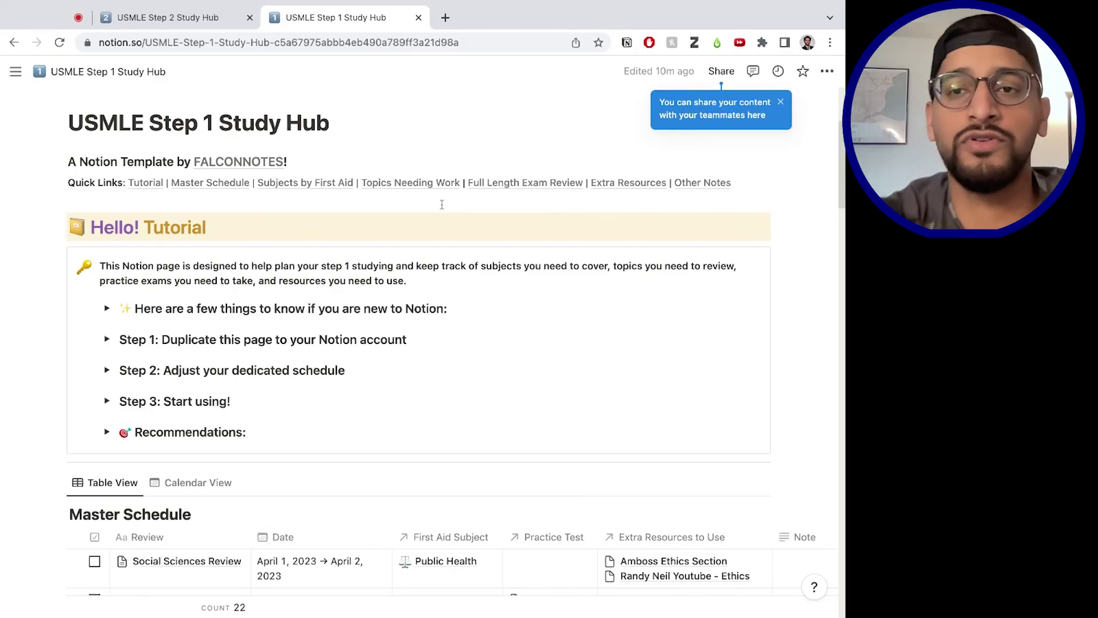